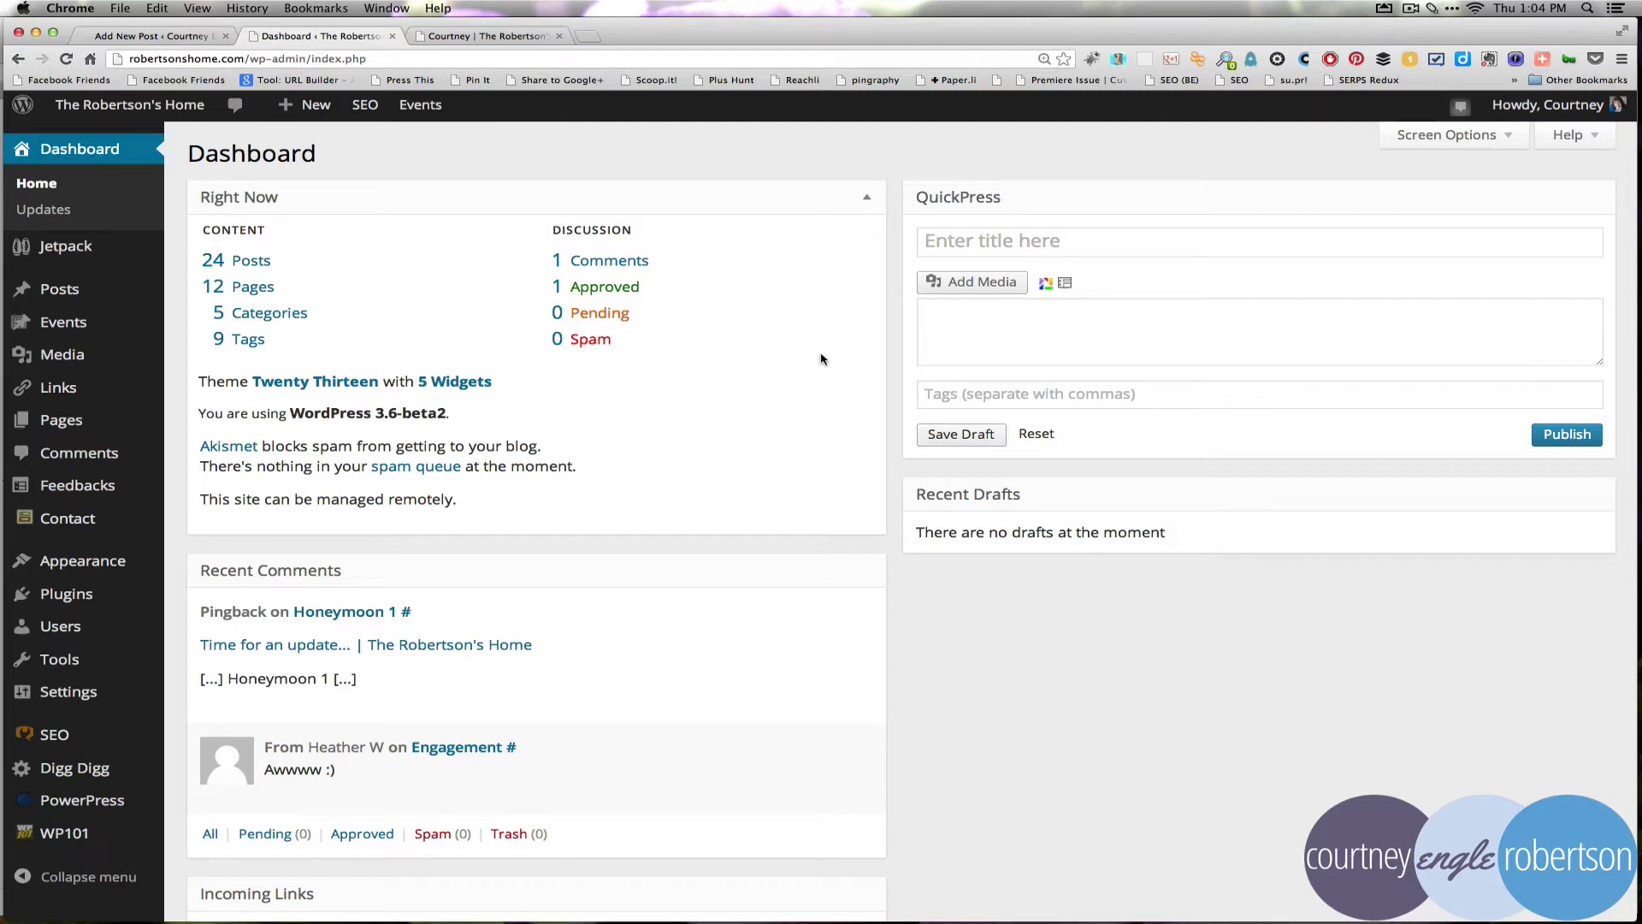
Step: Open Installed Plugins and scroll the 33-plugin list to point out MP6
mouse_move(86, 596)
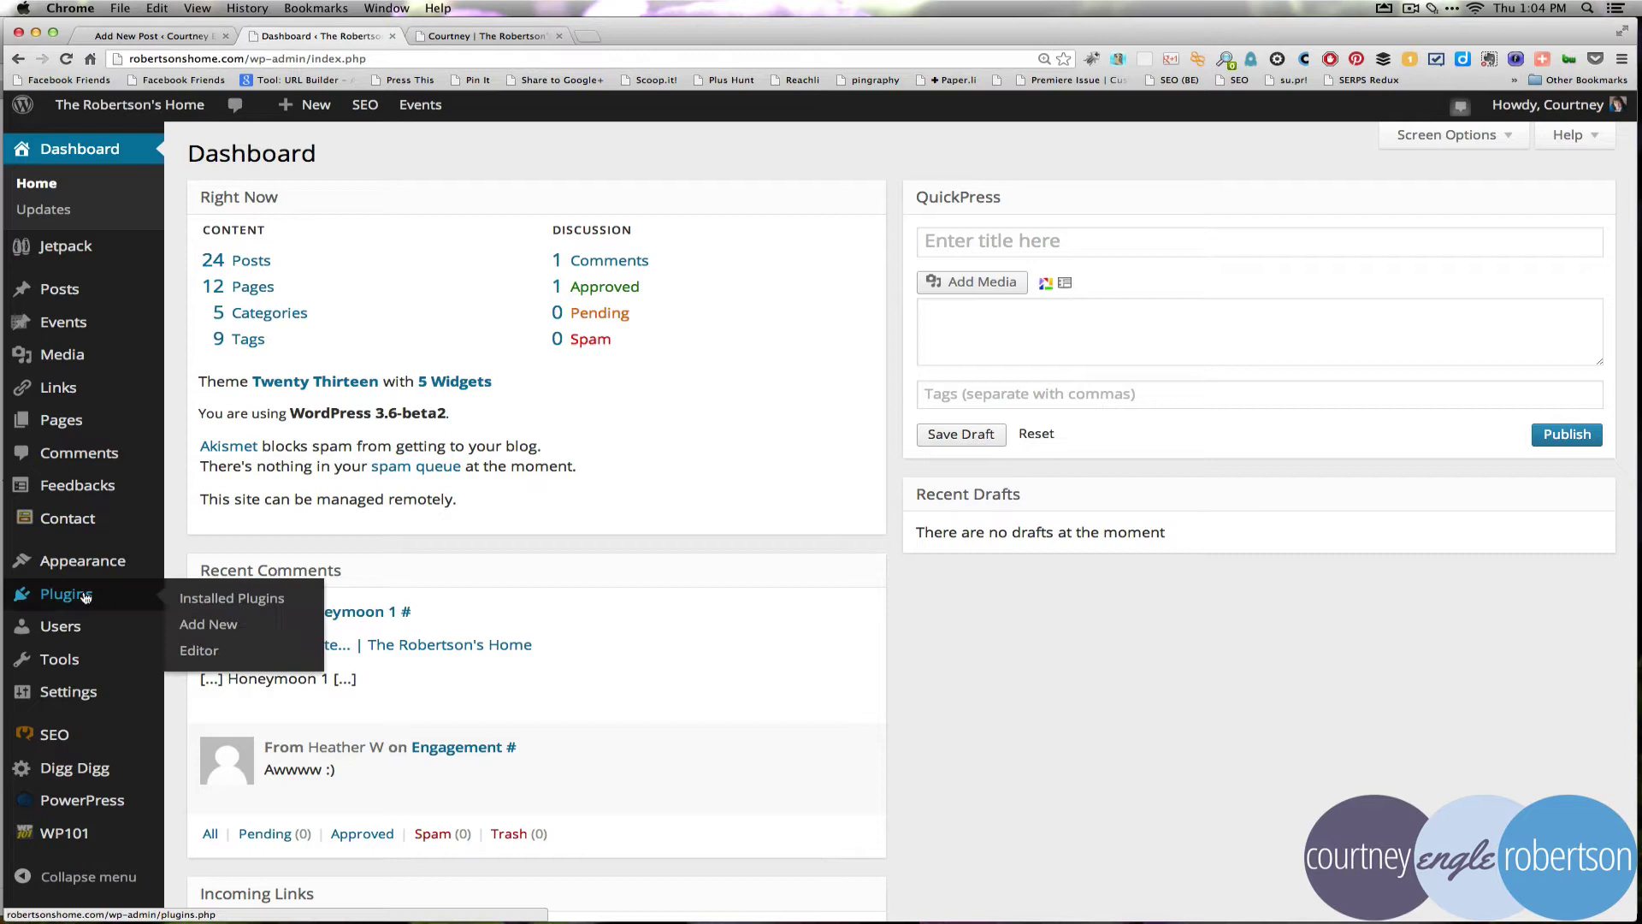
click(203, 599)
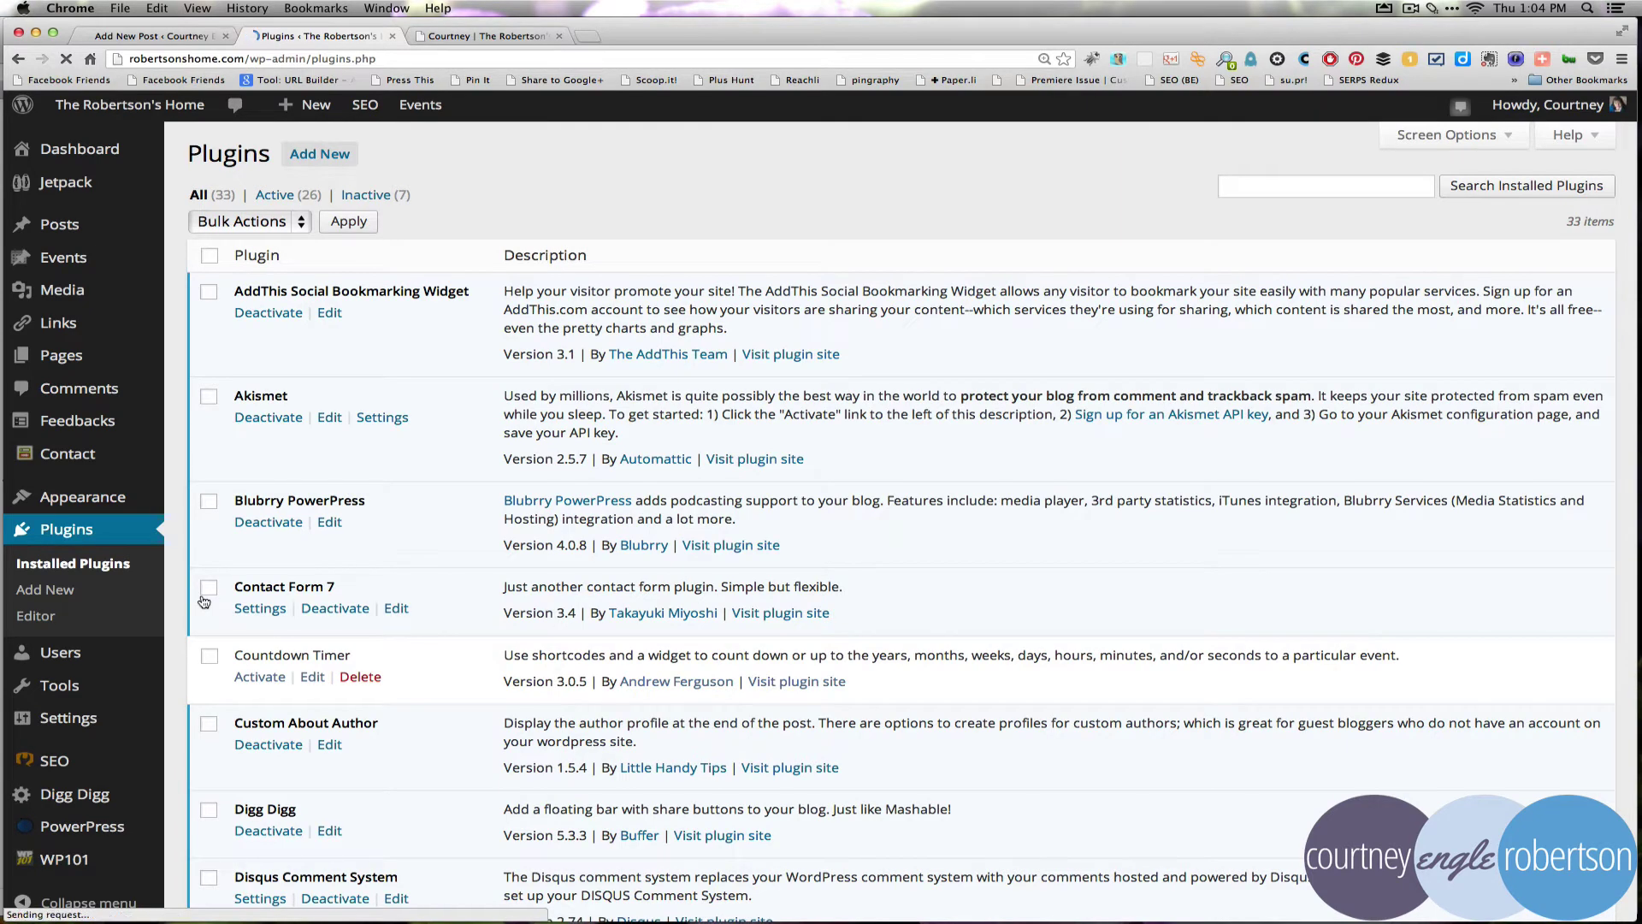
scroll(502, 315, down, 2)
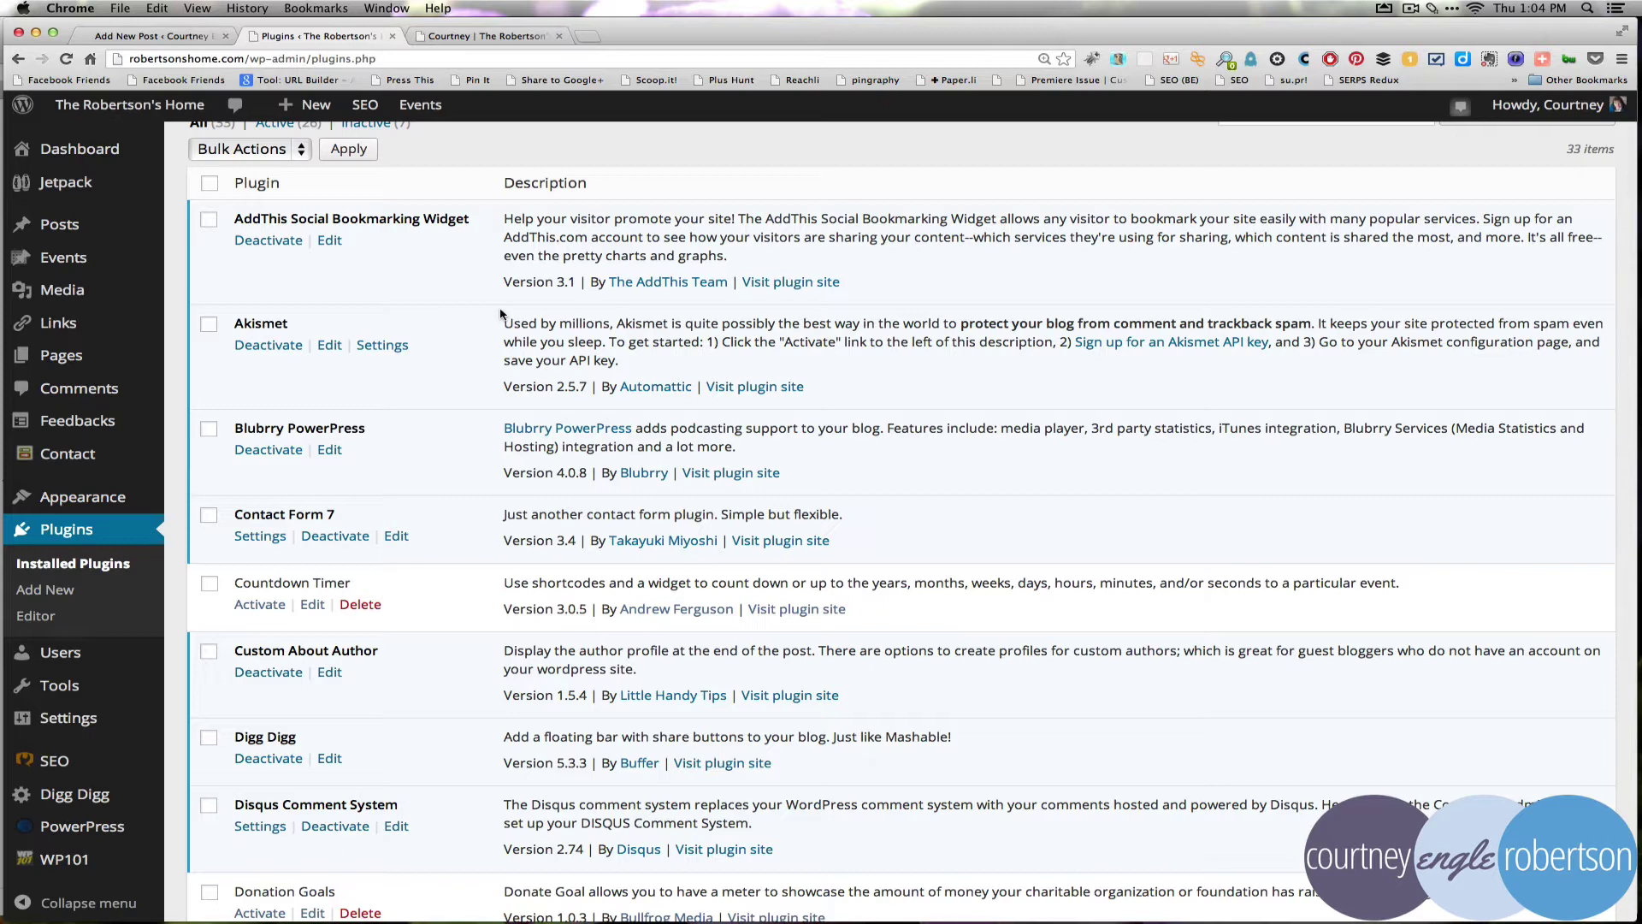
scroll(502, 316, down, 5)
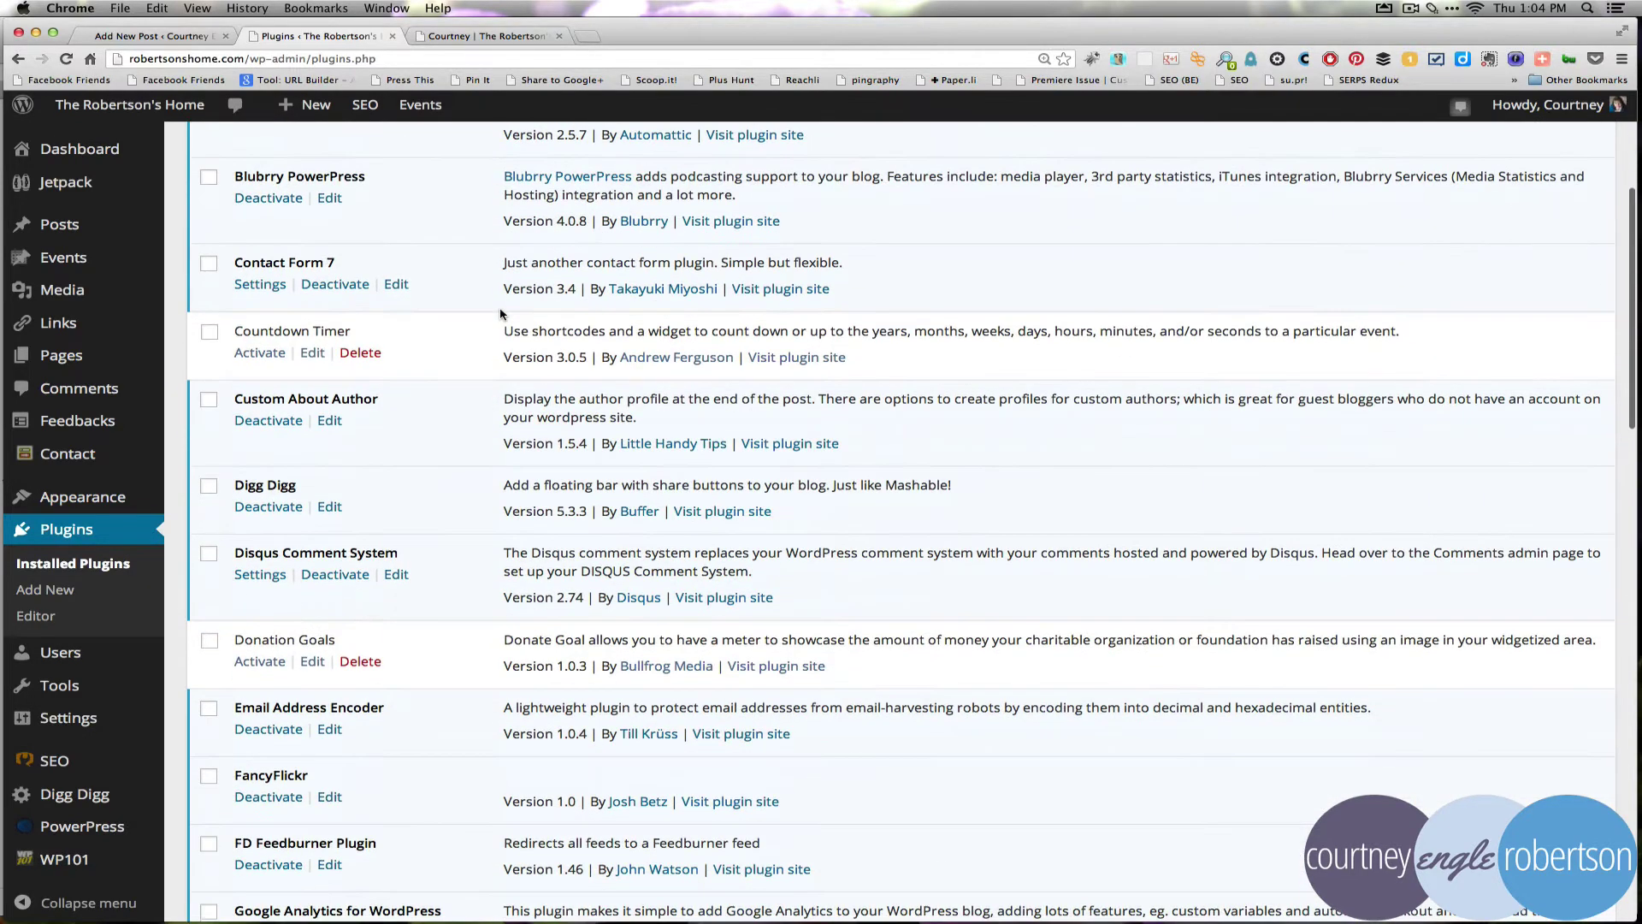
scroll(502, 316, down, 3)
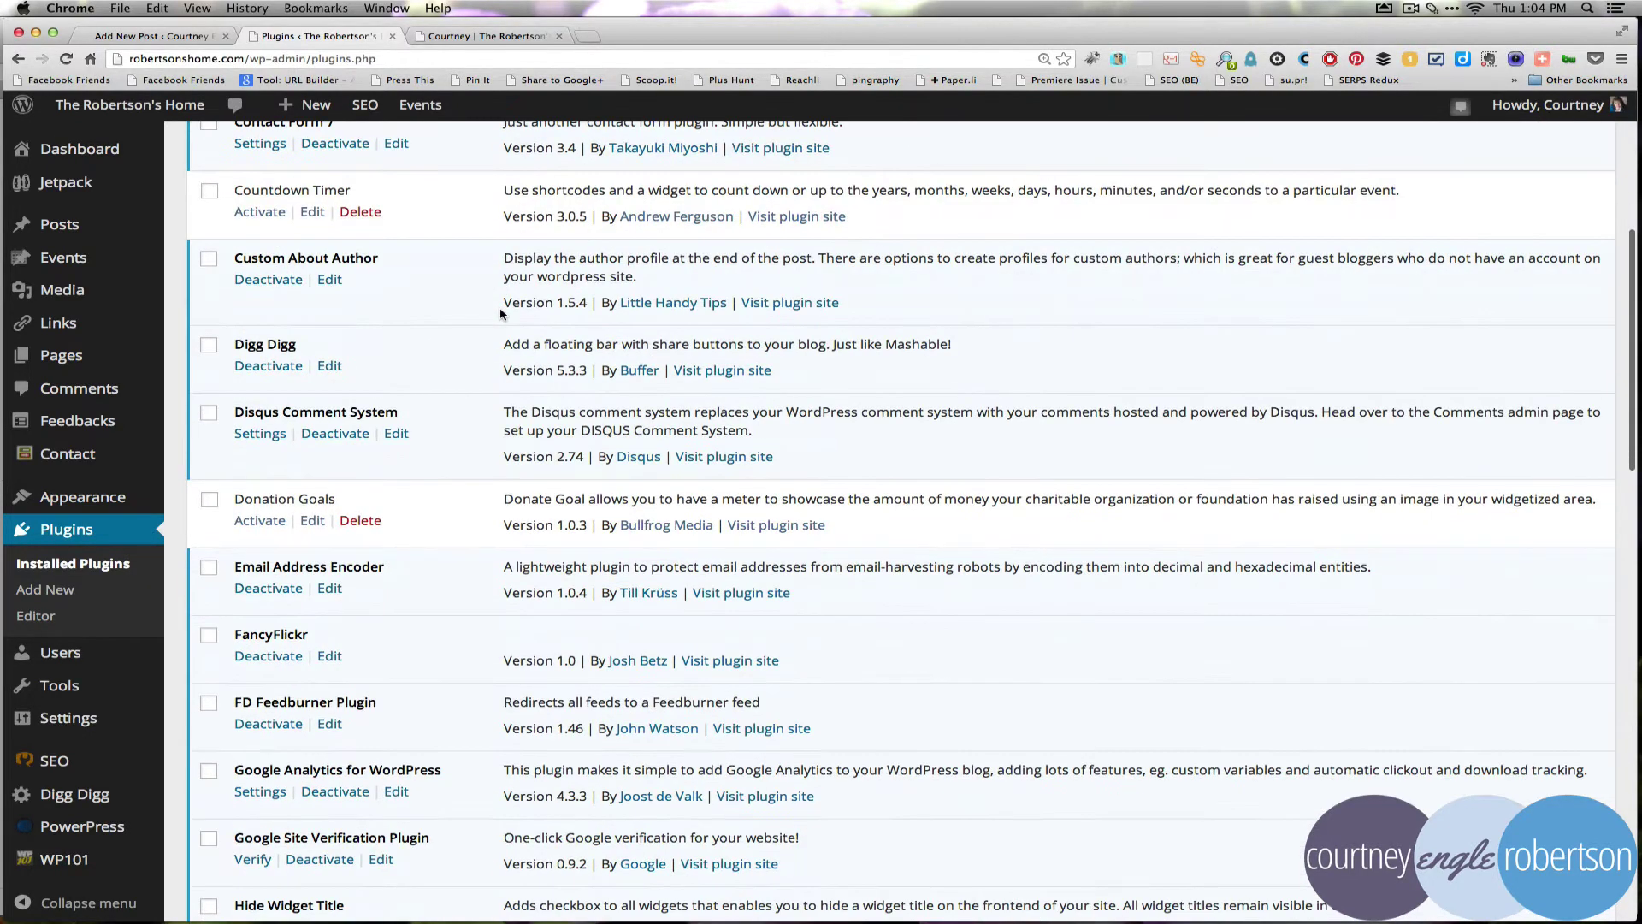
scroll(501, 314, down, 3)
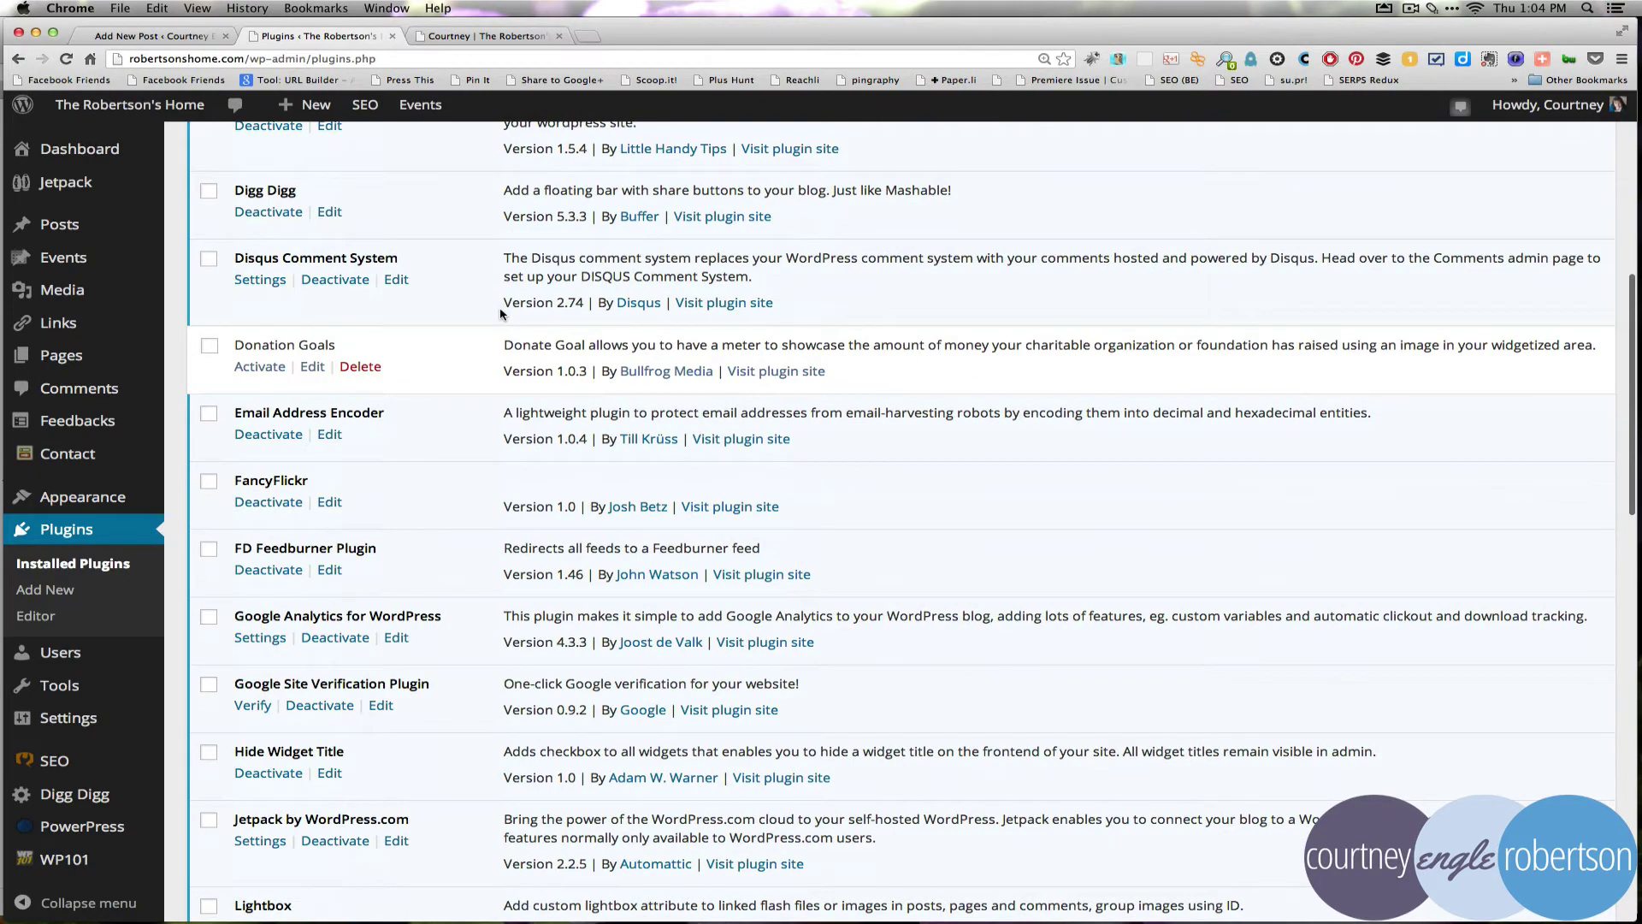
scroll(414, 703, down, 12)
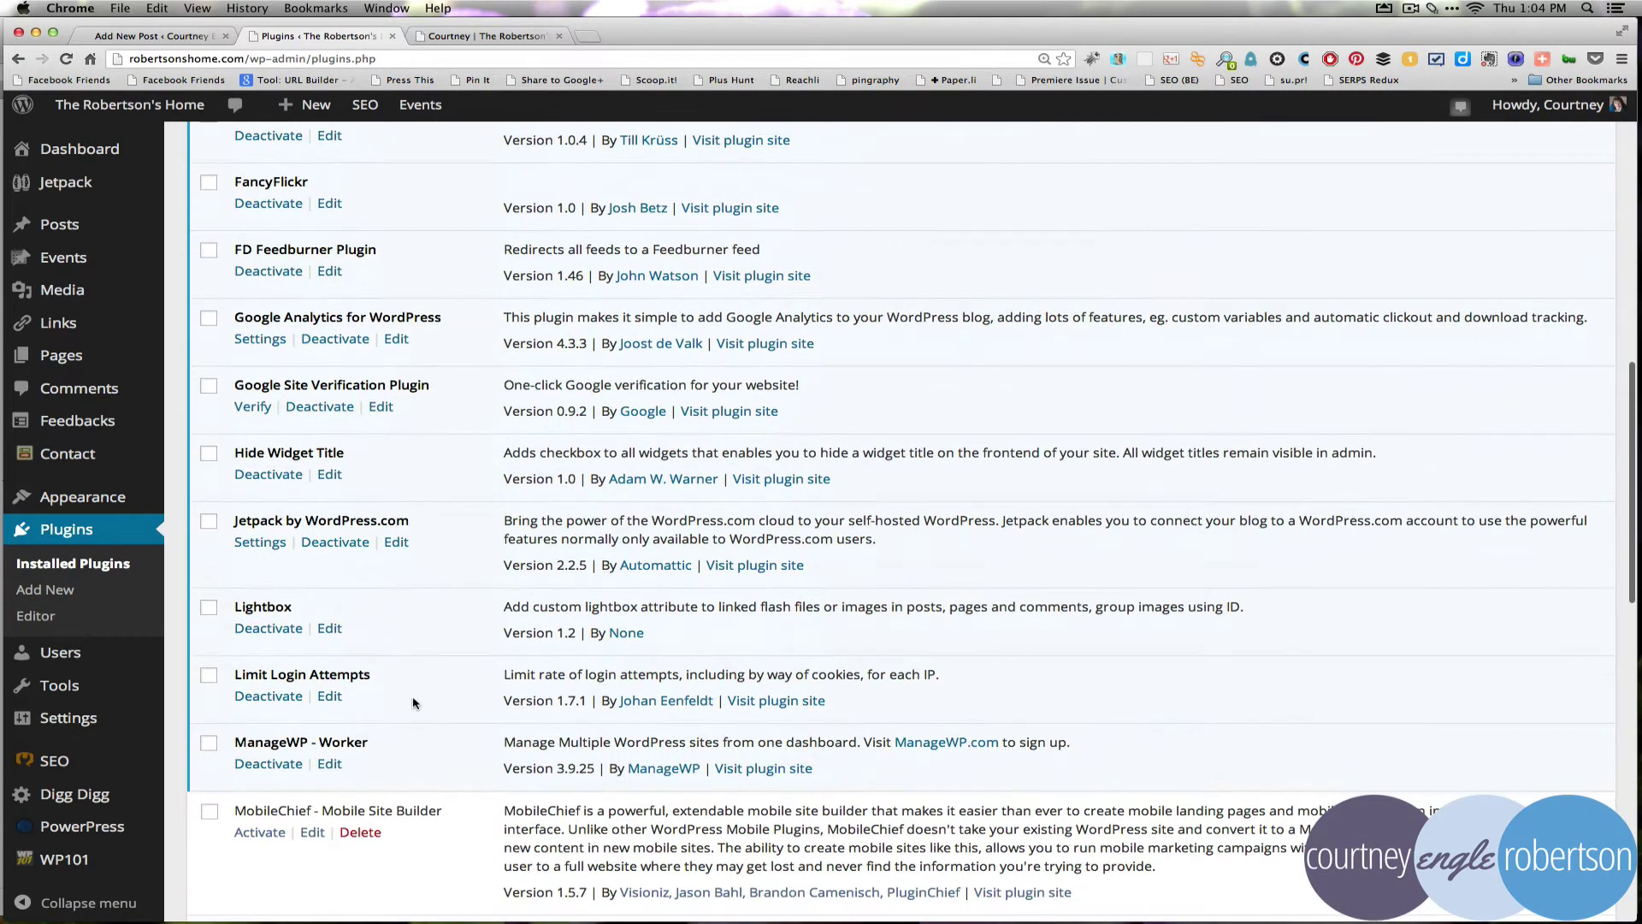
scroll(414, 703, down, 5)
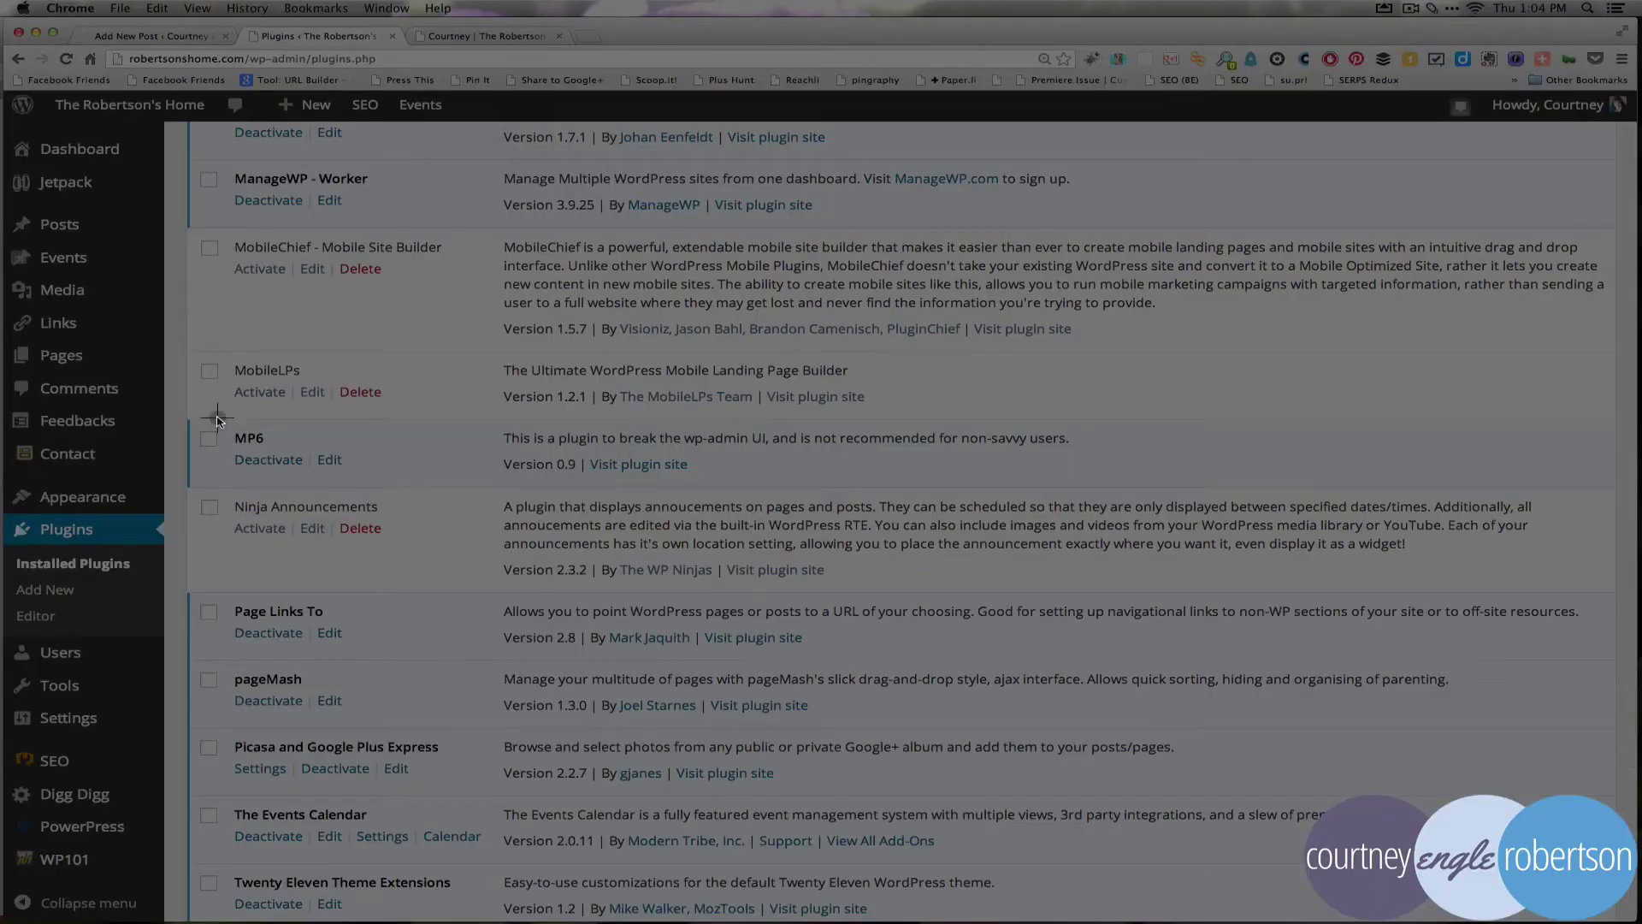
drag(214, 417, 294, 467)
click(295, 468)
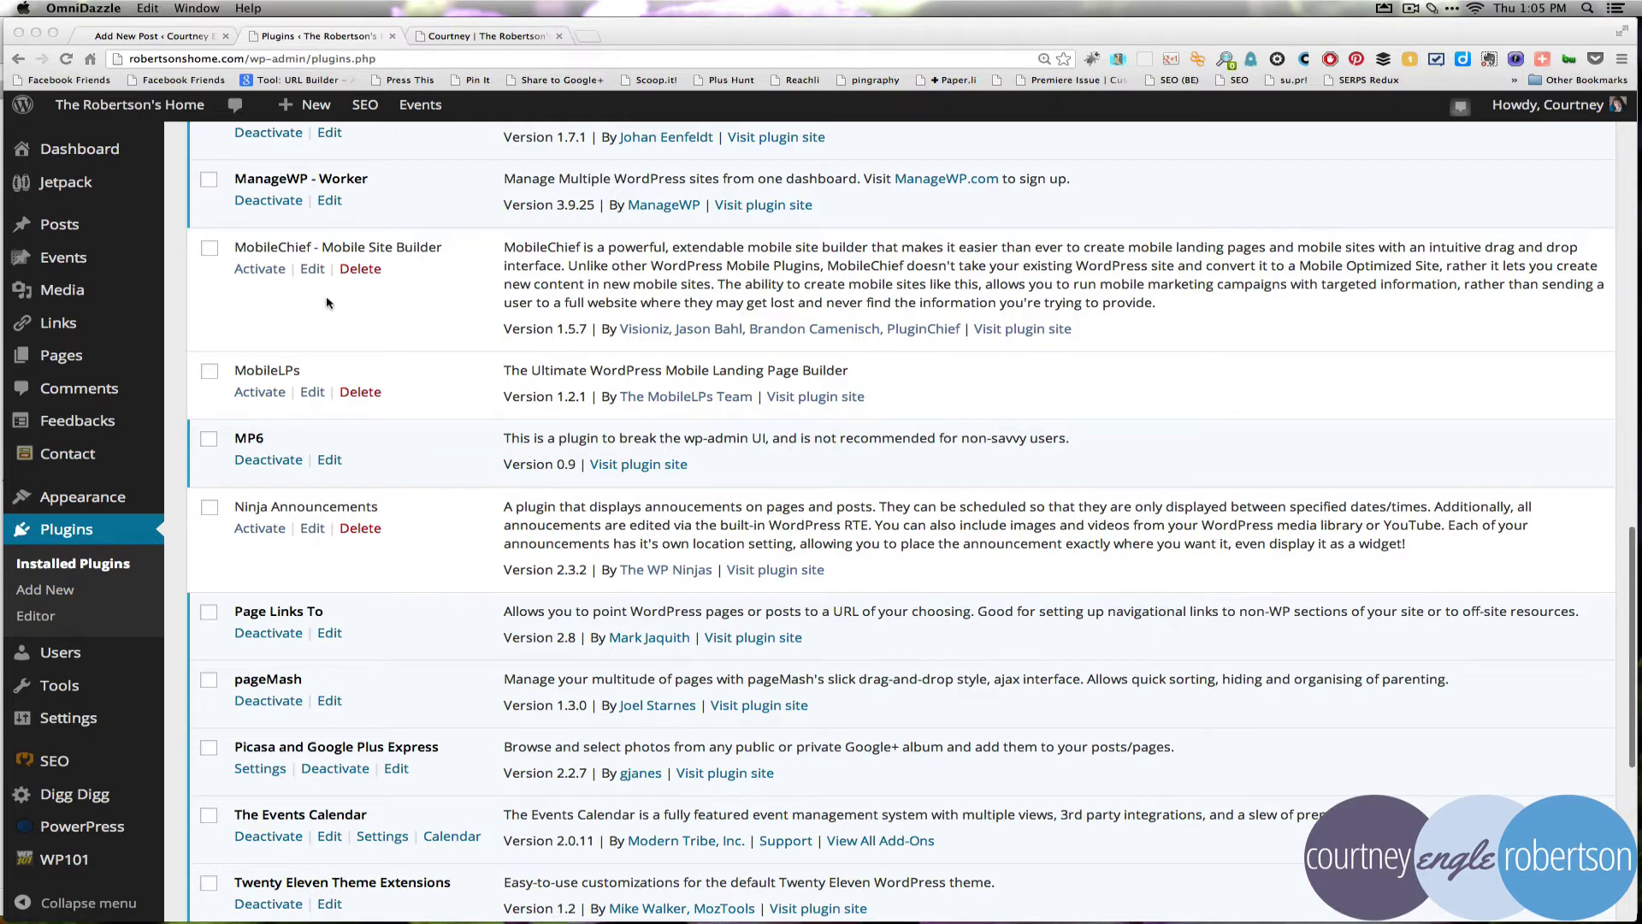
Step: Highlight the active WordPress Beta Tester plugin, version 0.96, in the list
scroll(326, 304, down, 3)
scroll(327, 304, up, 8)
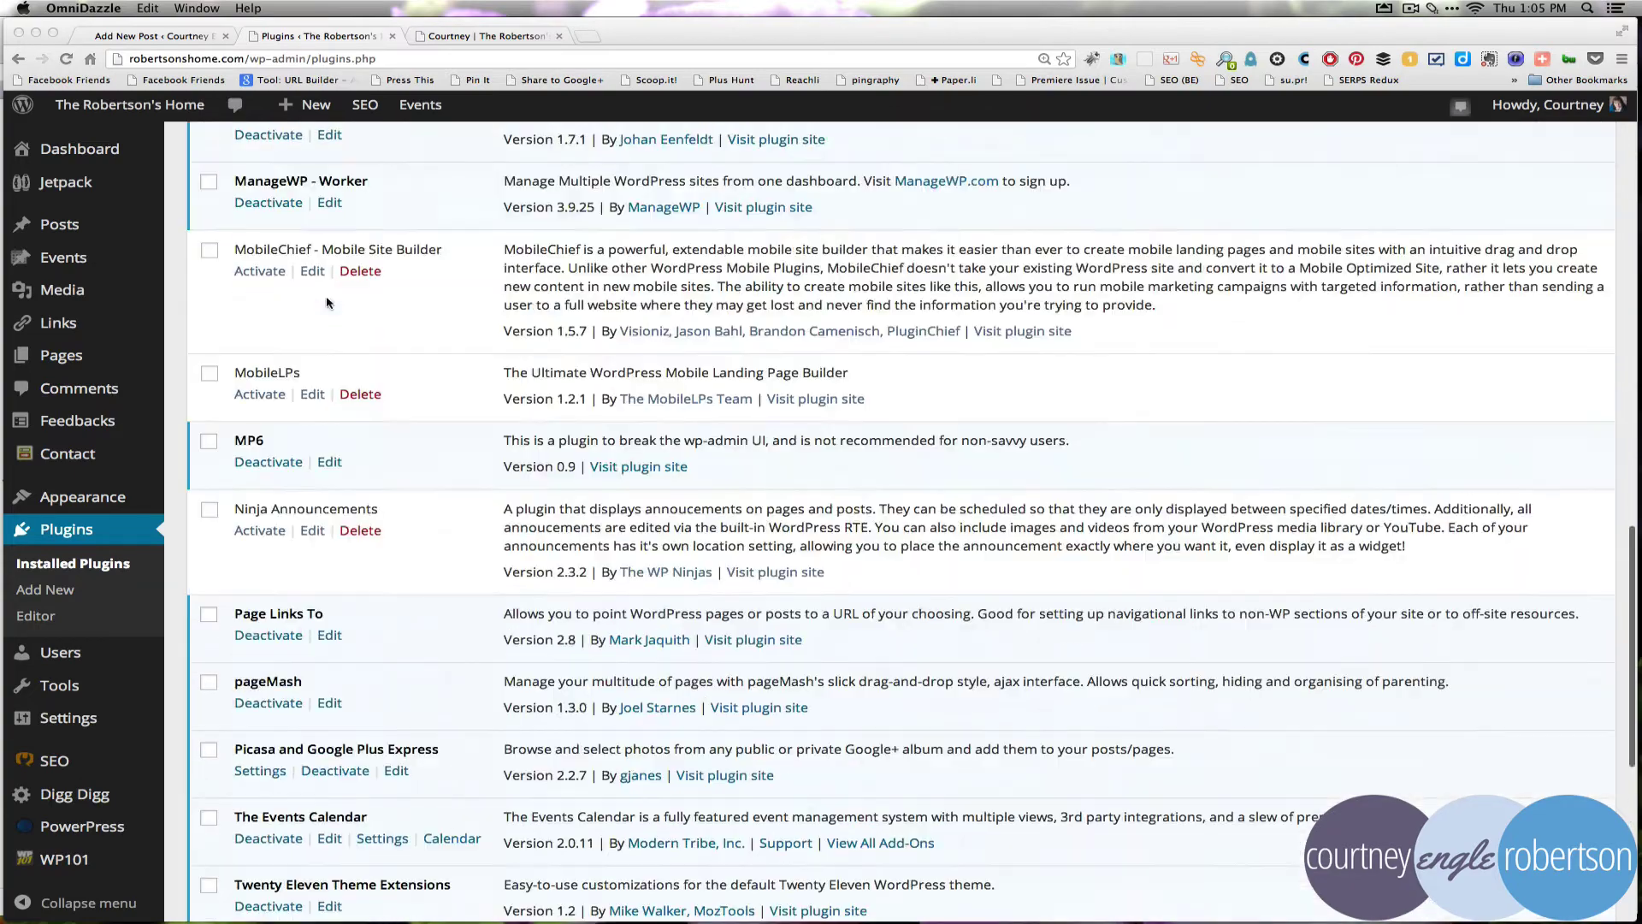
scroll(327, 301, up, 4)
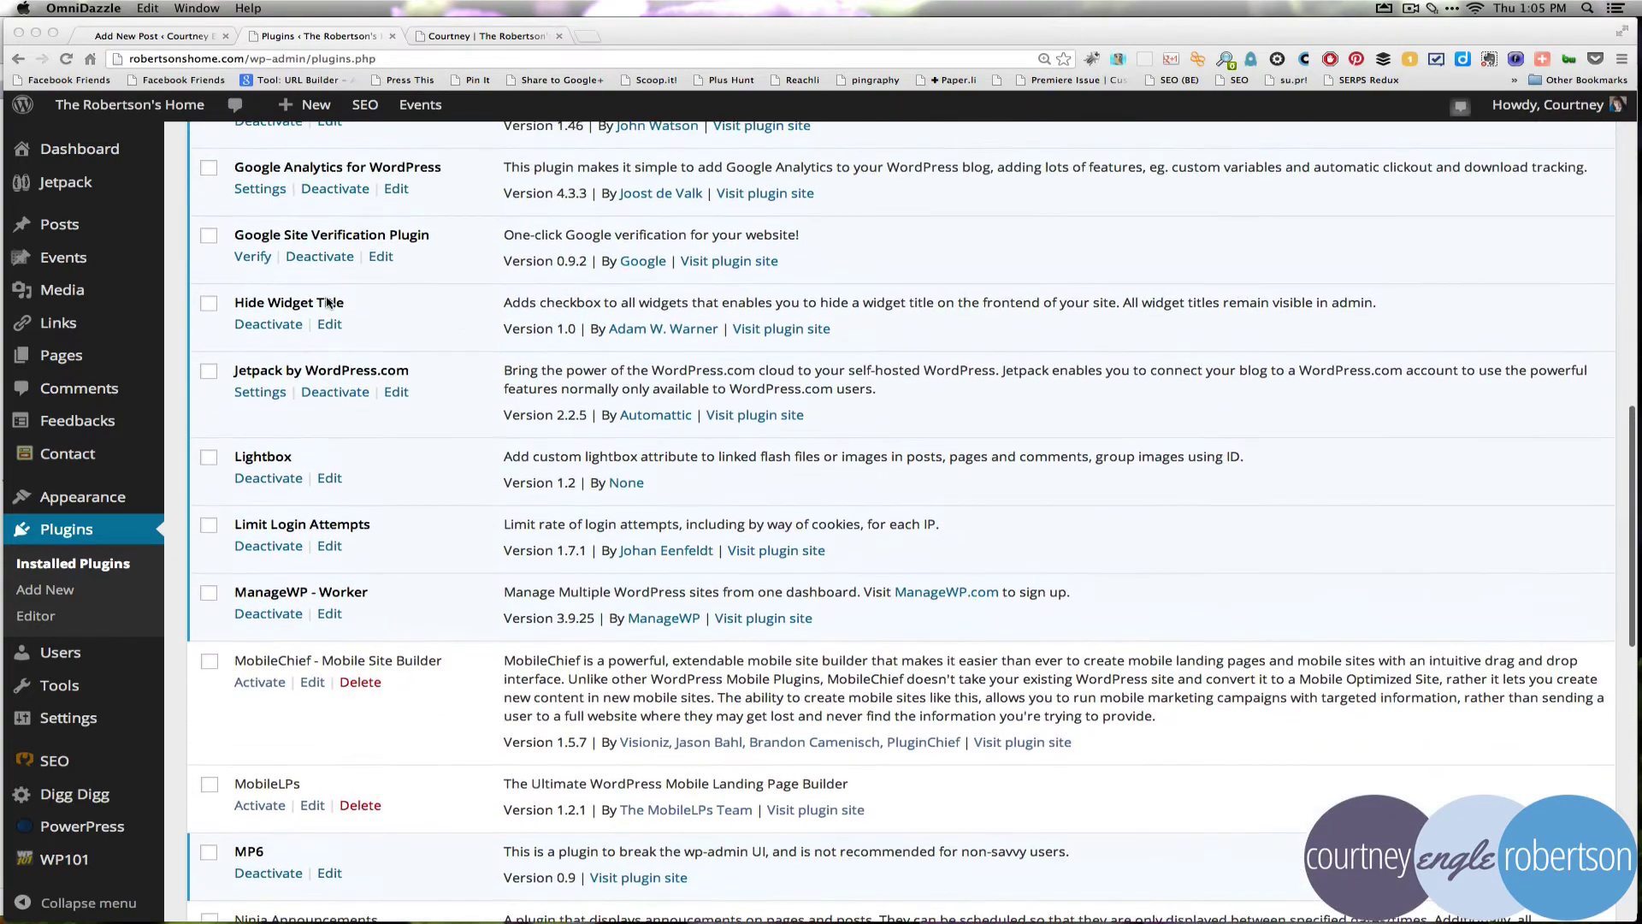
scroll(327, 301, down, 15)
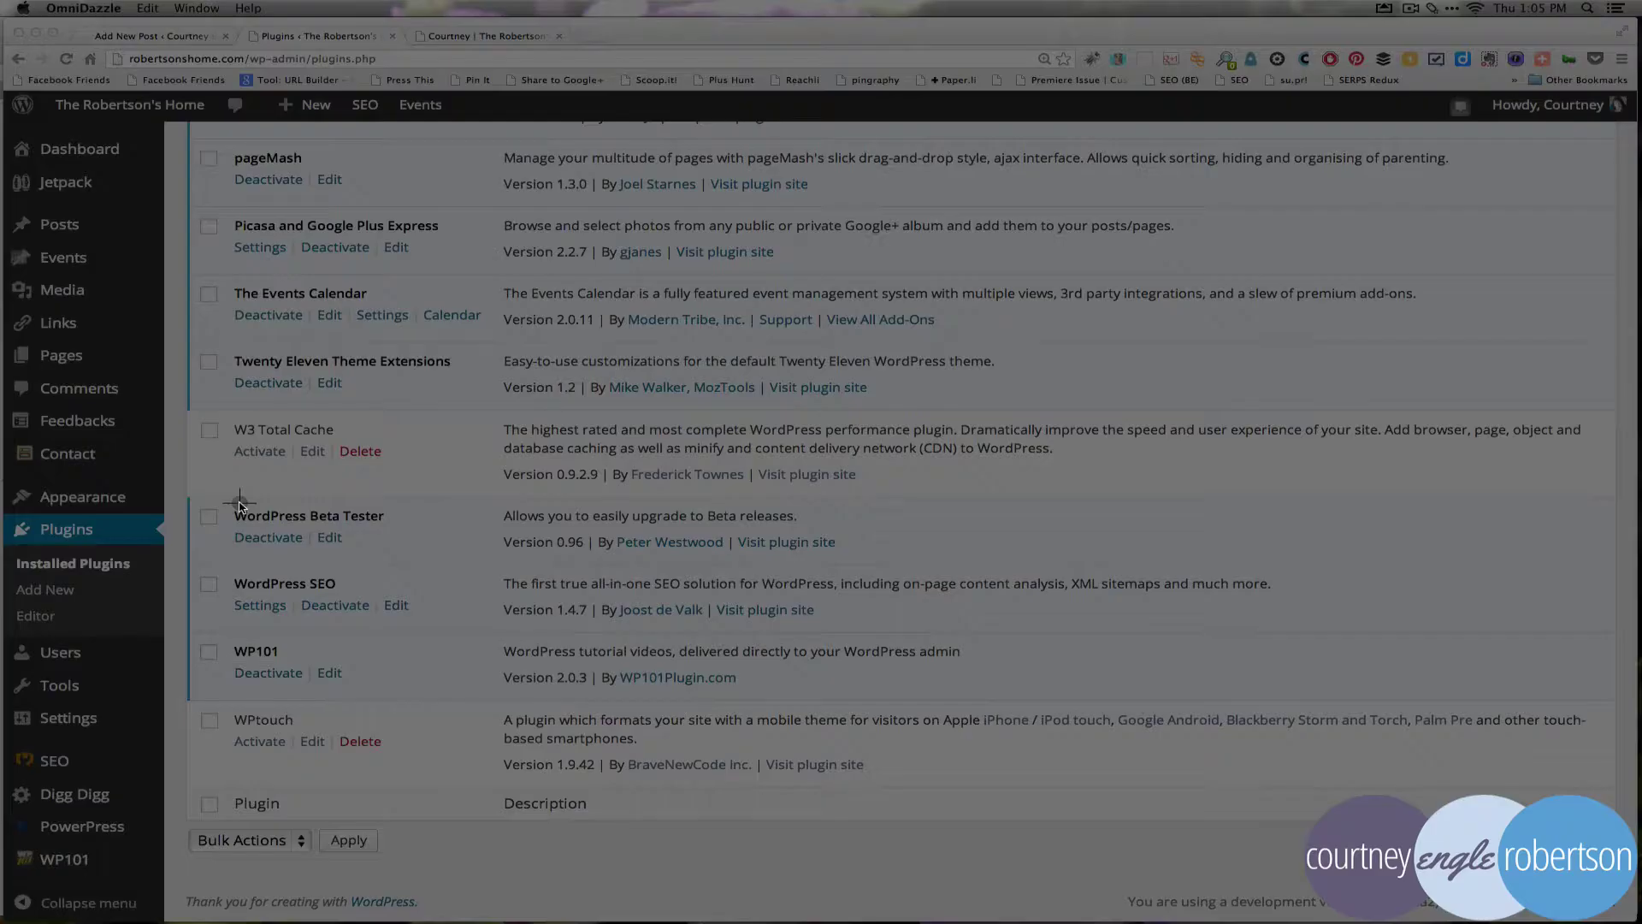
key(ctrl+shift+c)
drag(225, 494, 423, 536)
key(ctrl+shift+c)
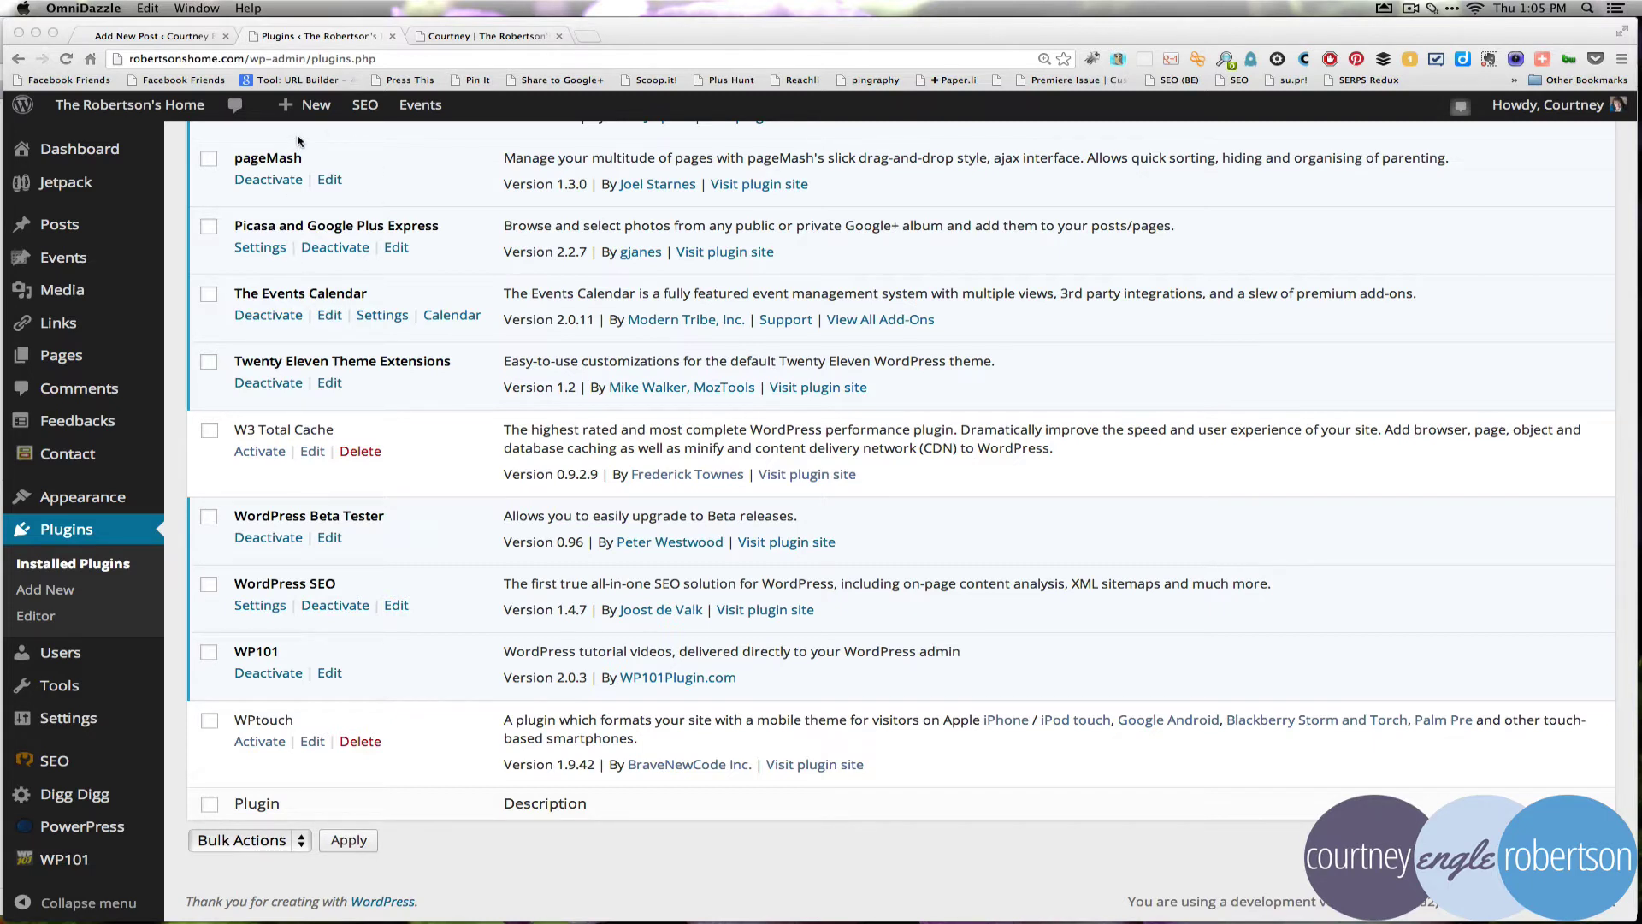
Step: Start a blank new post from the + New menu in the admin bar
mouse_move(311, 106)
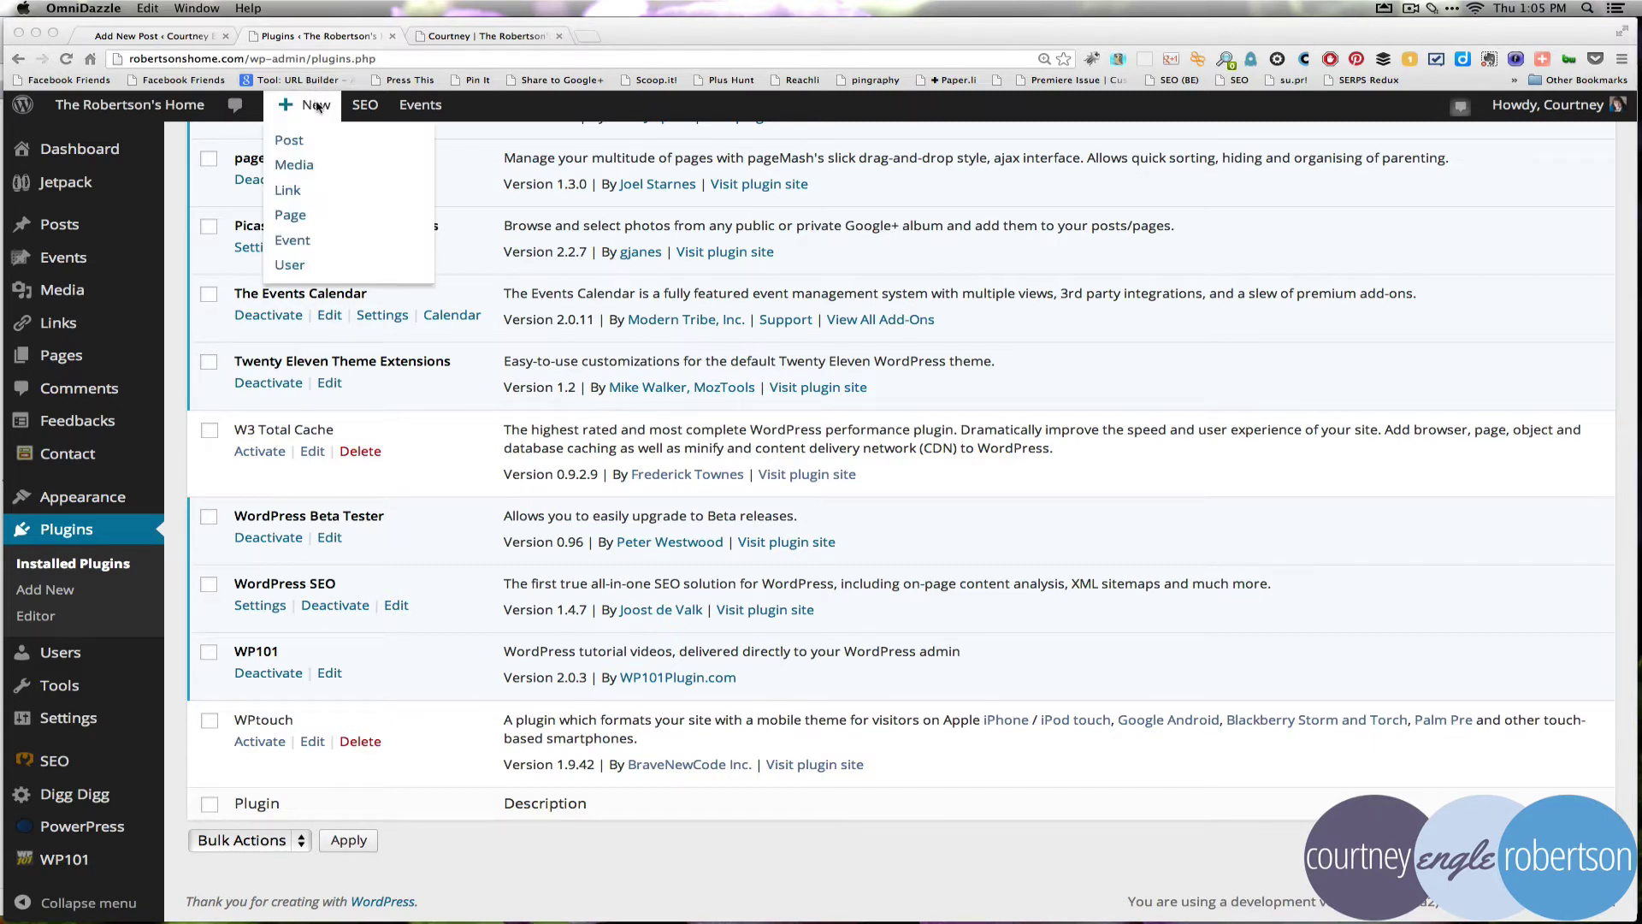
click(291, 142)
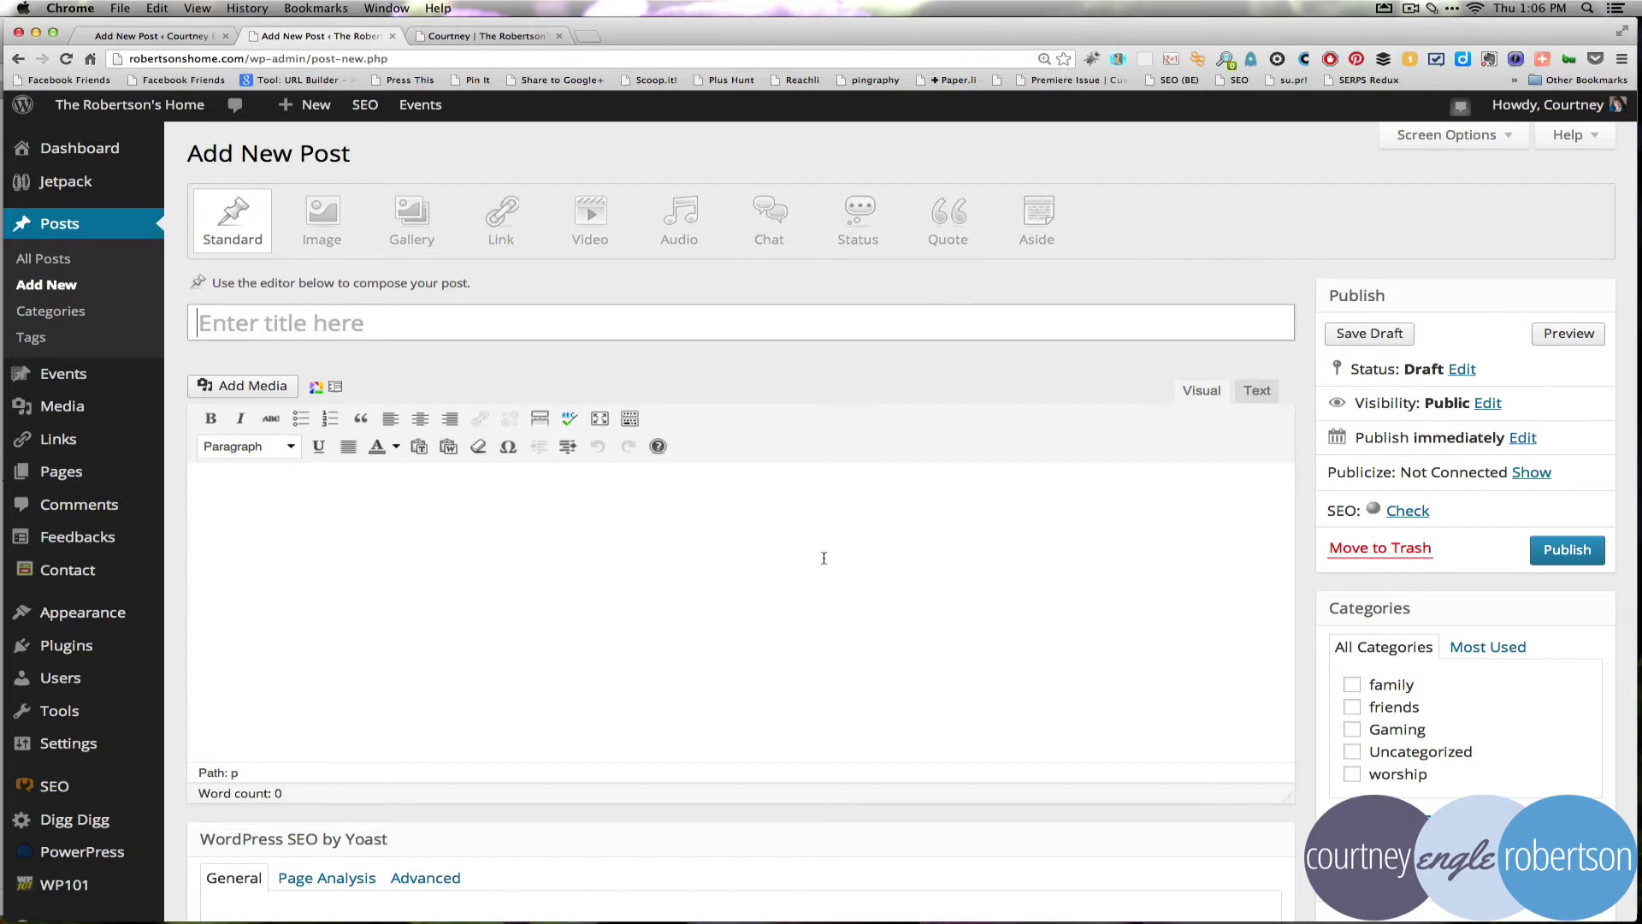
Step: Try the Image, Gallery, Link and Video post formats, including the video embed field
click(332, 230)
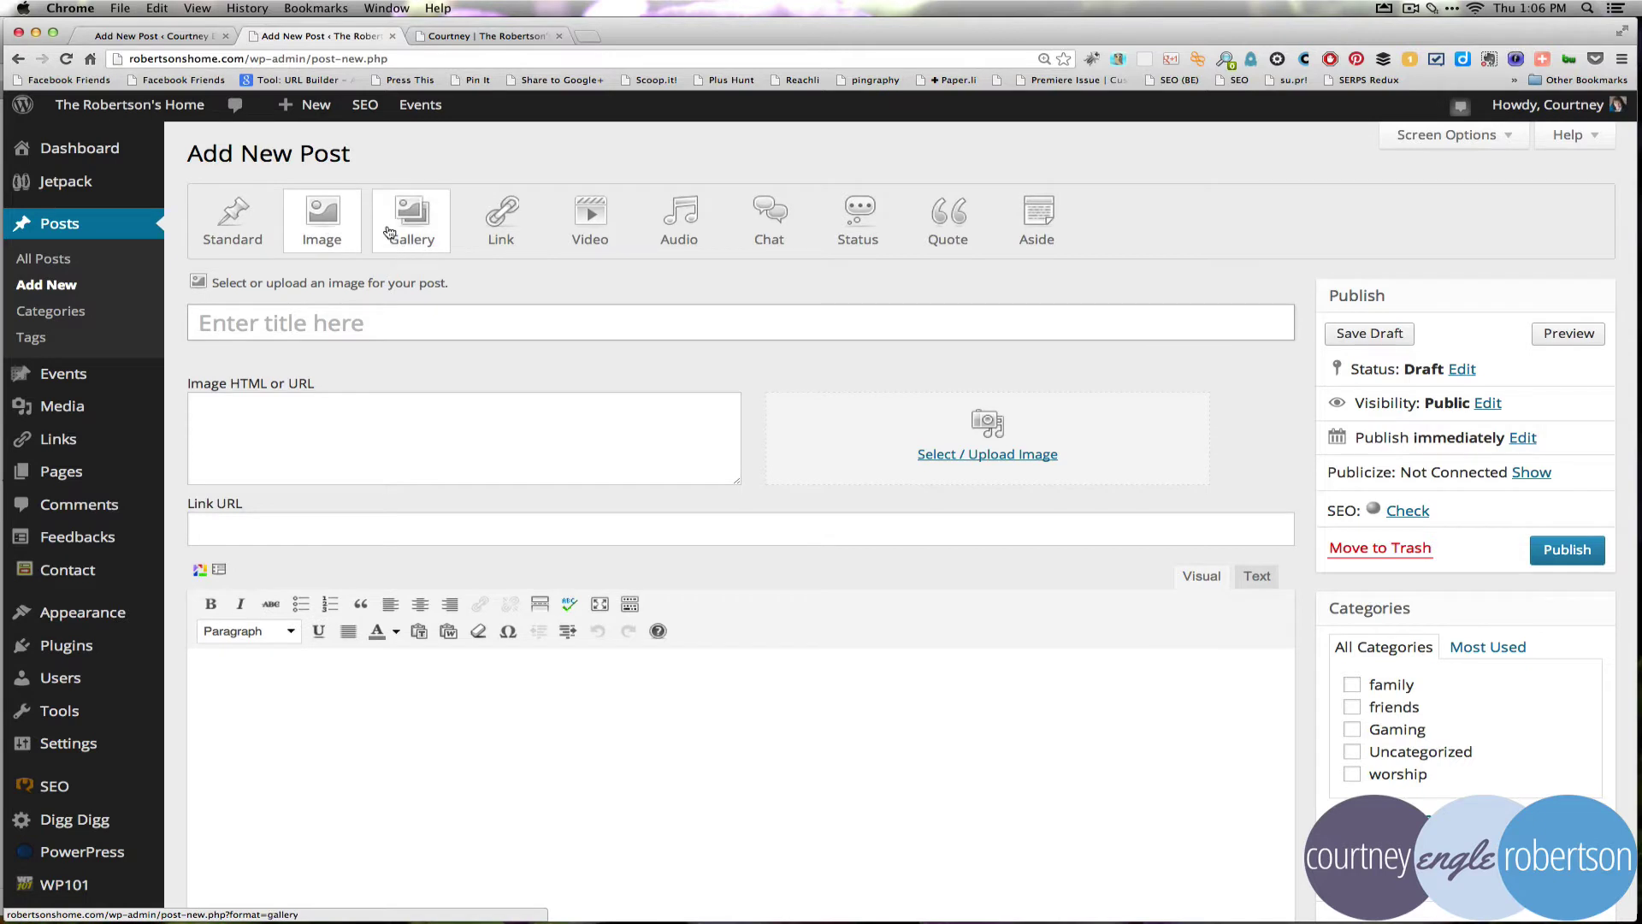
click(389, 232)
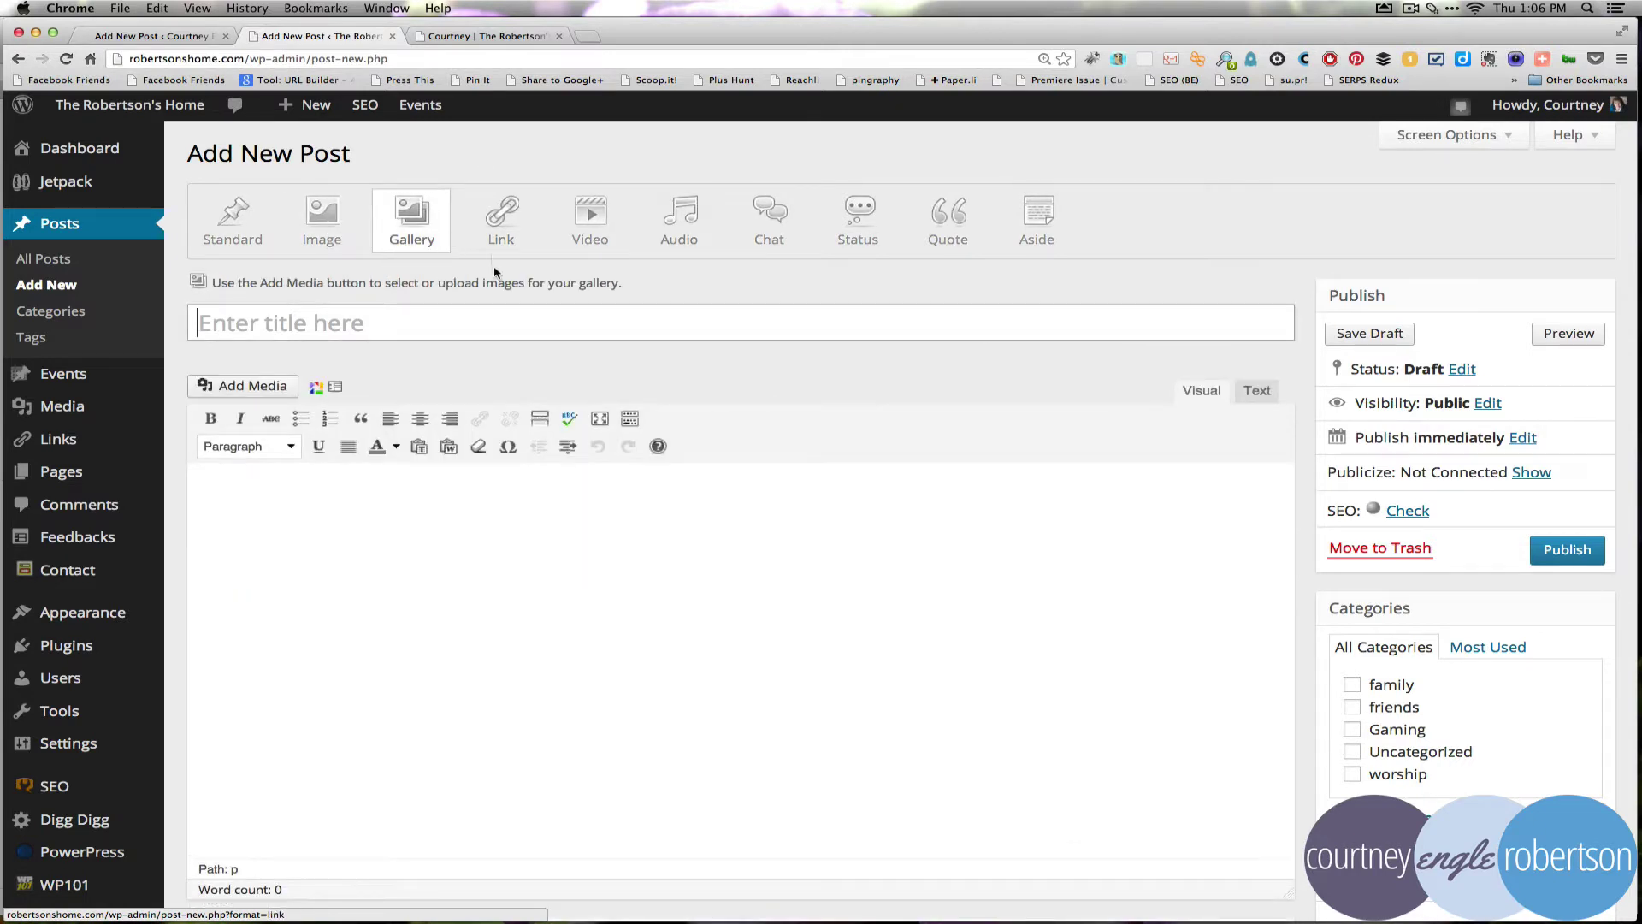
click(519, 216)
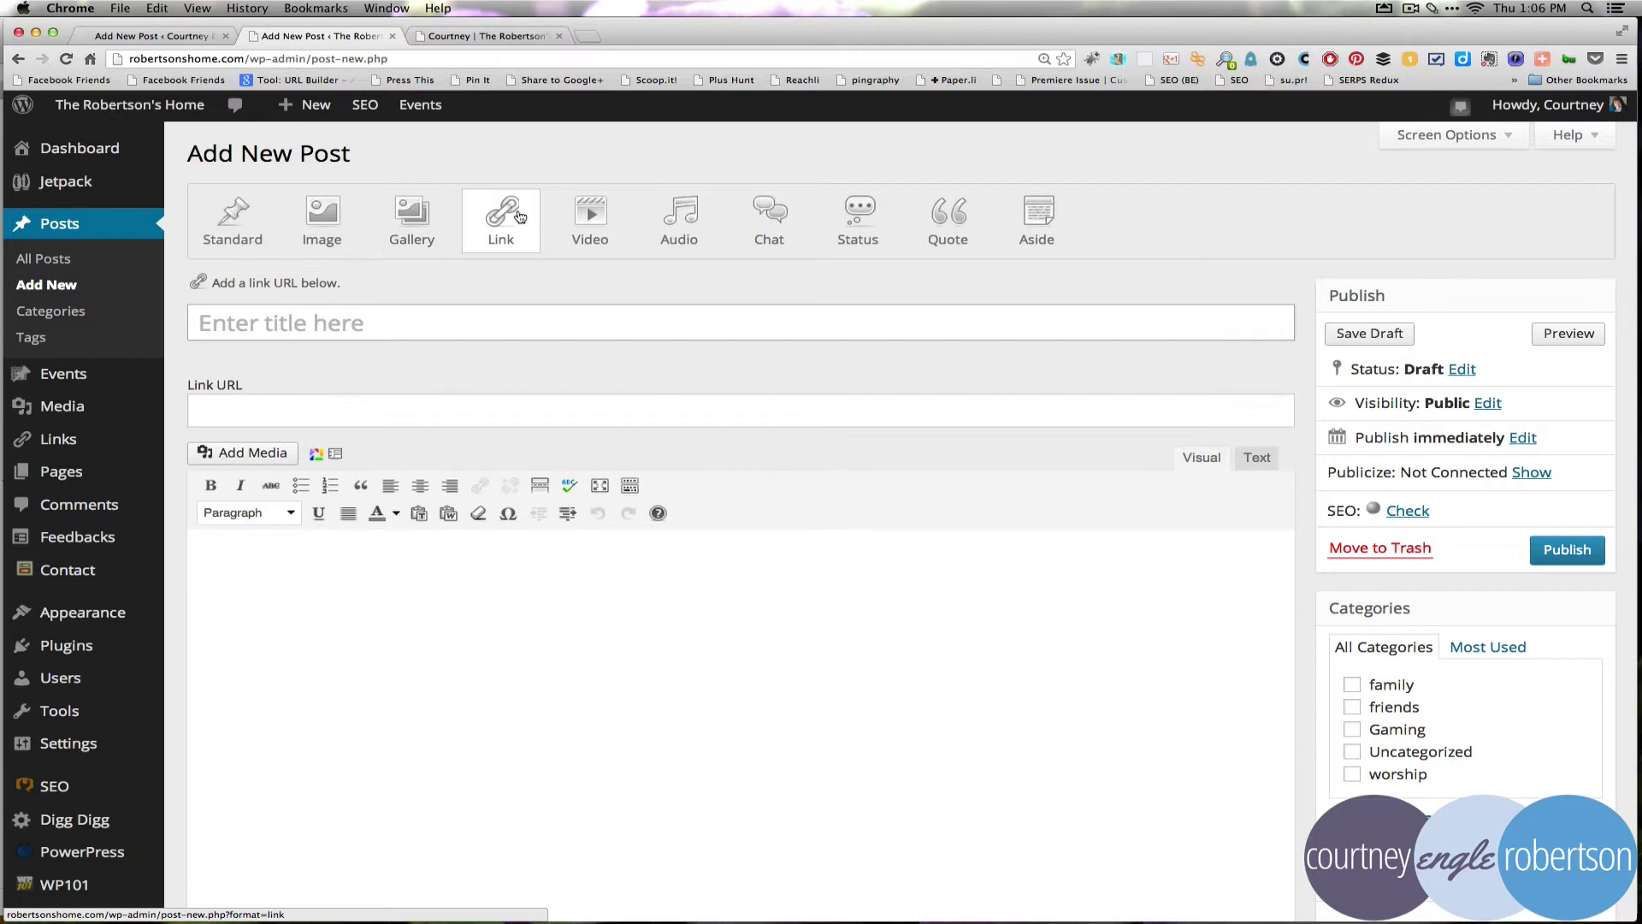
click(596, 221)
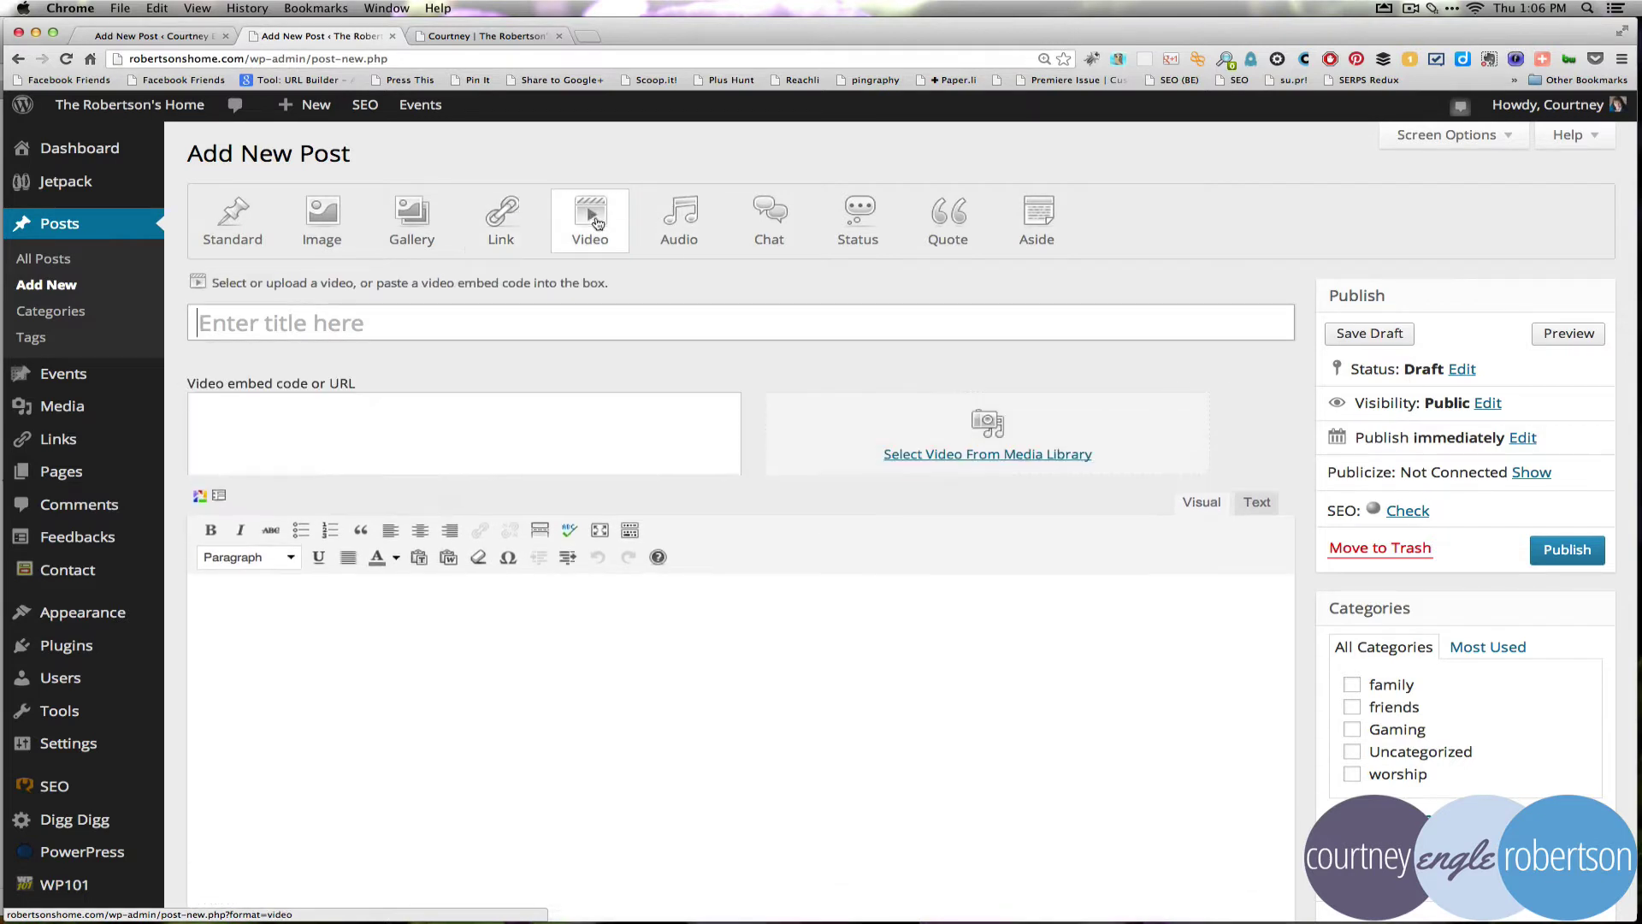
click(216, 414)
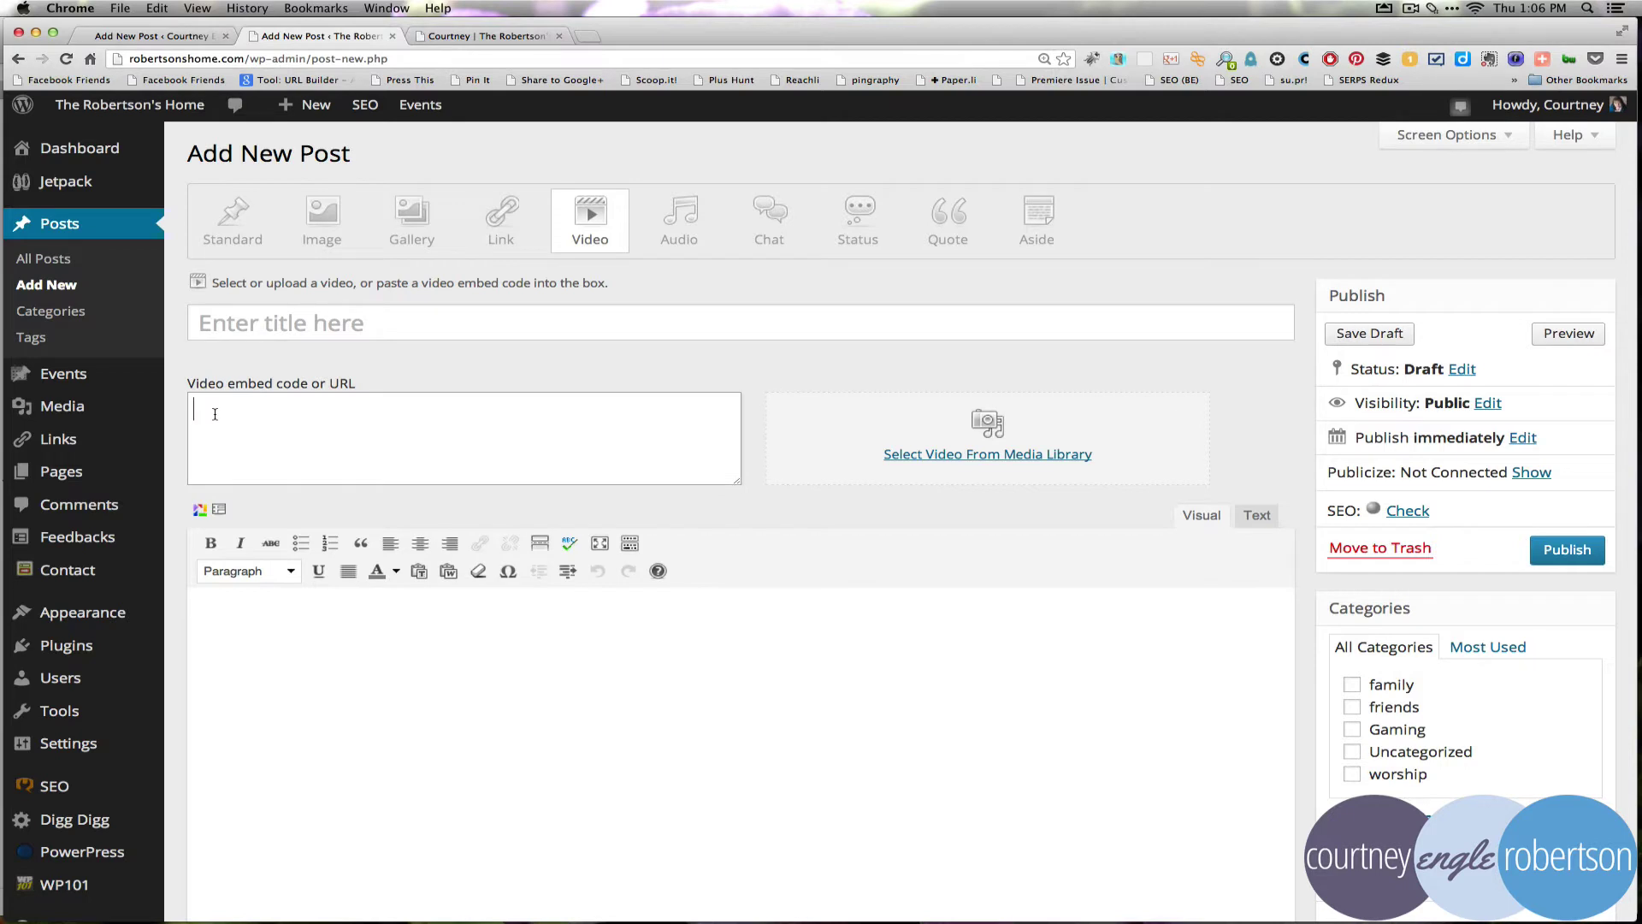
Step: Try the Audio, Chat and Status post formats, highlighting the format options
click(680, 218)
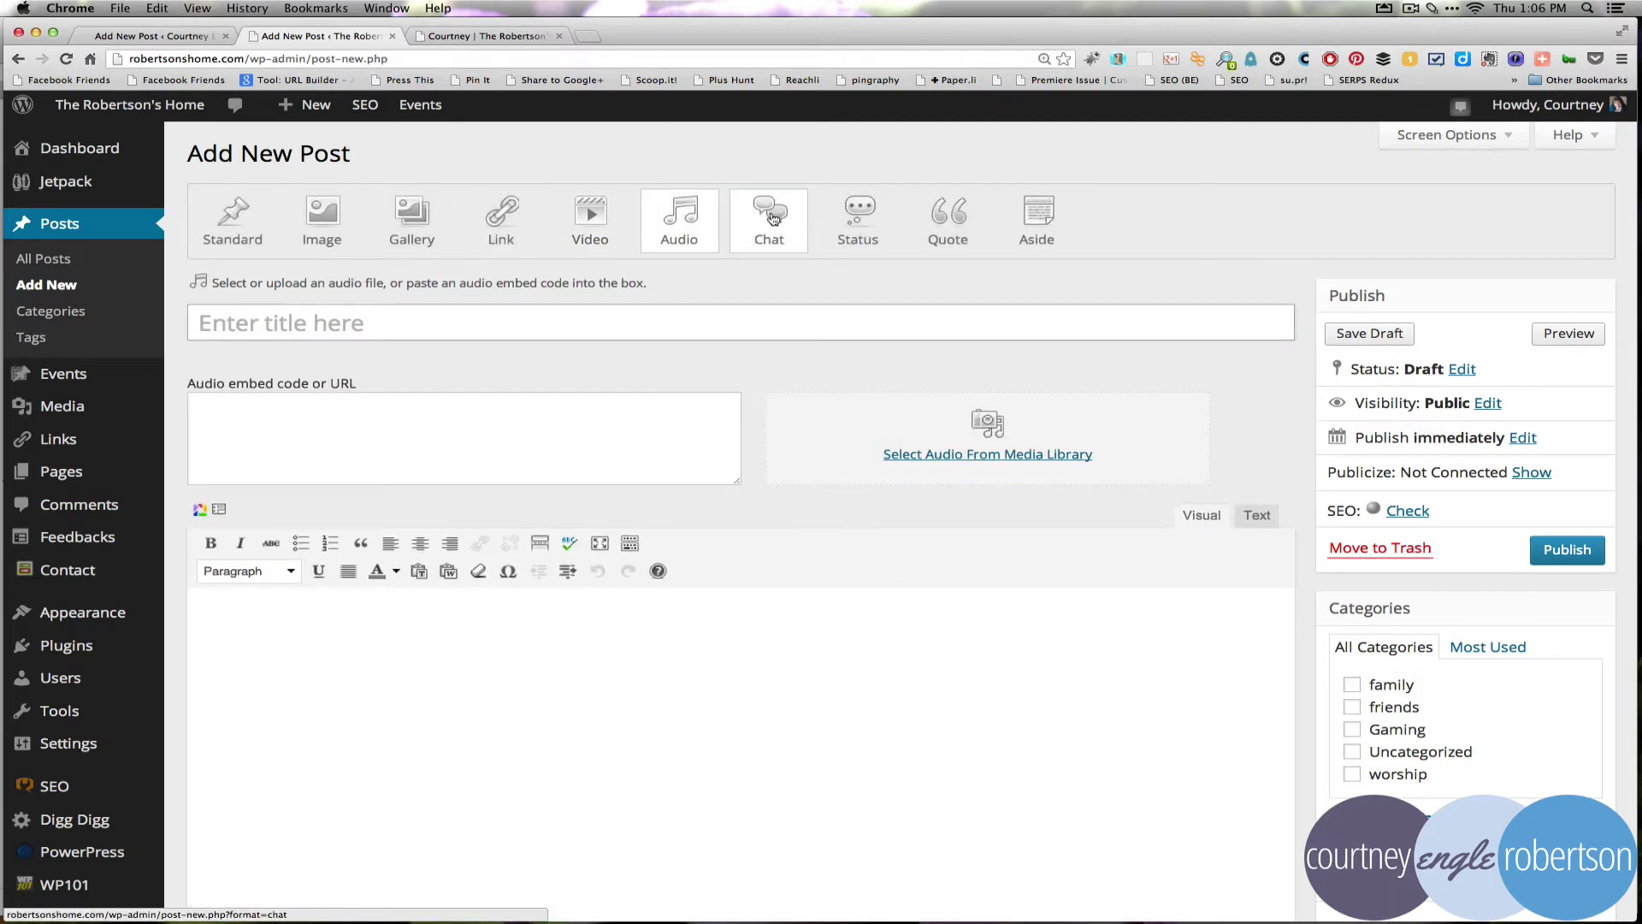
click(772, 218)
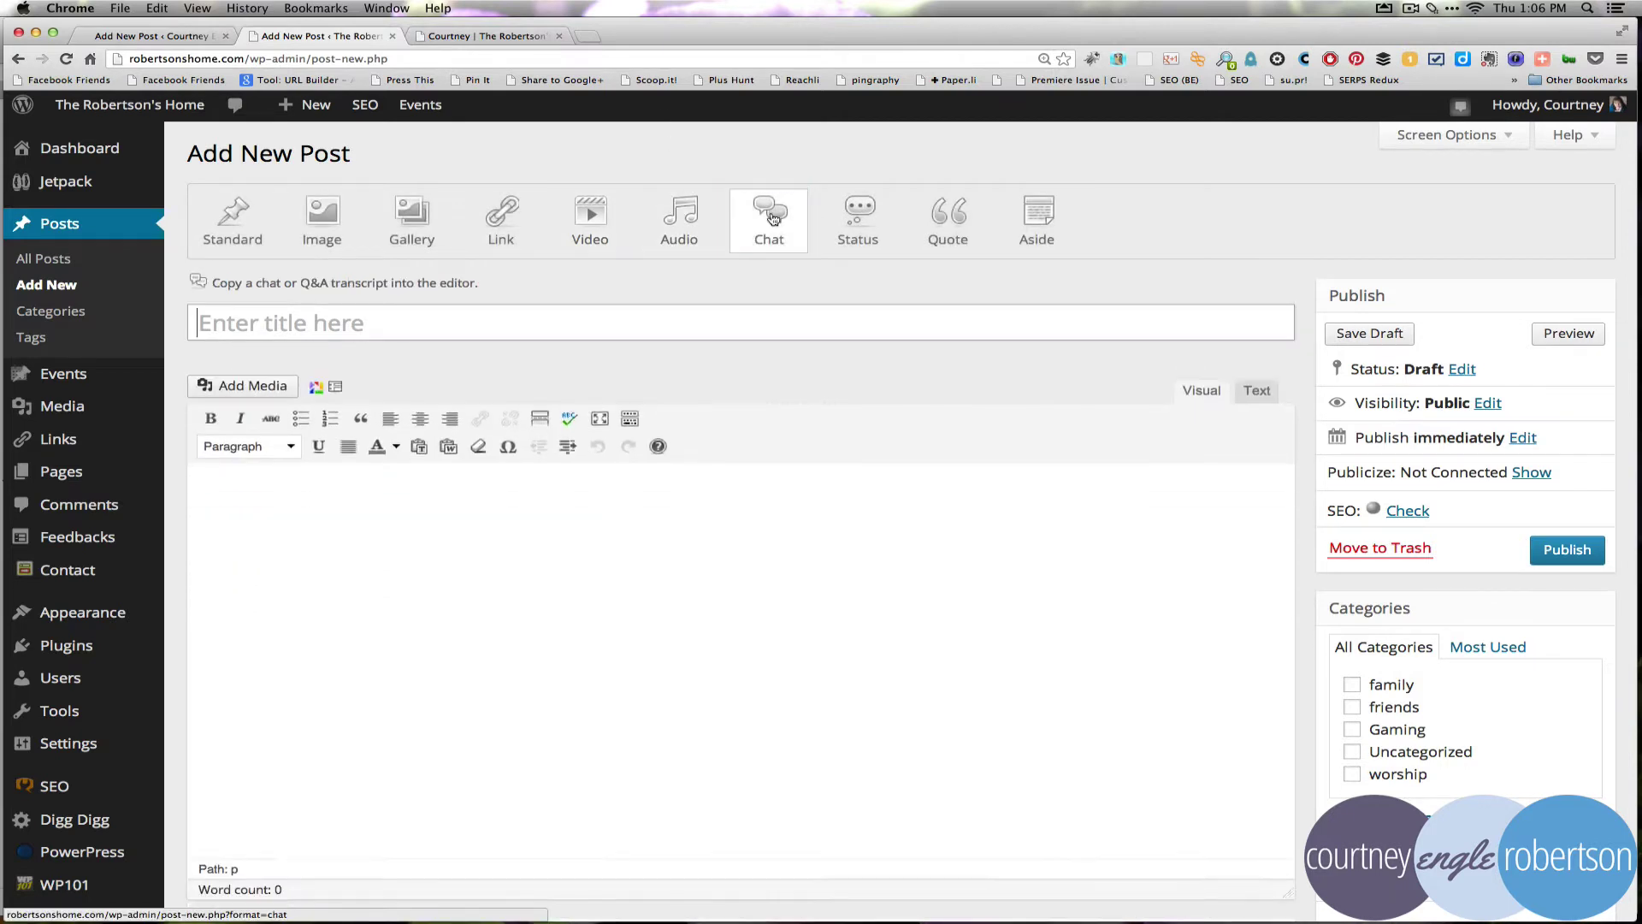
click(877, 212)
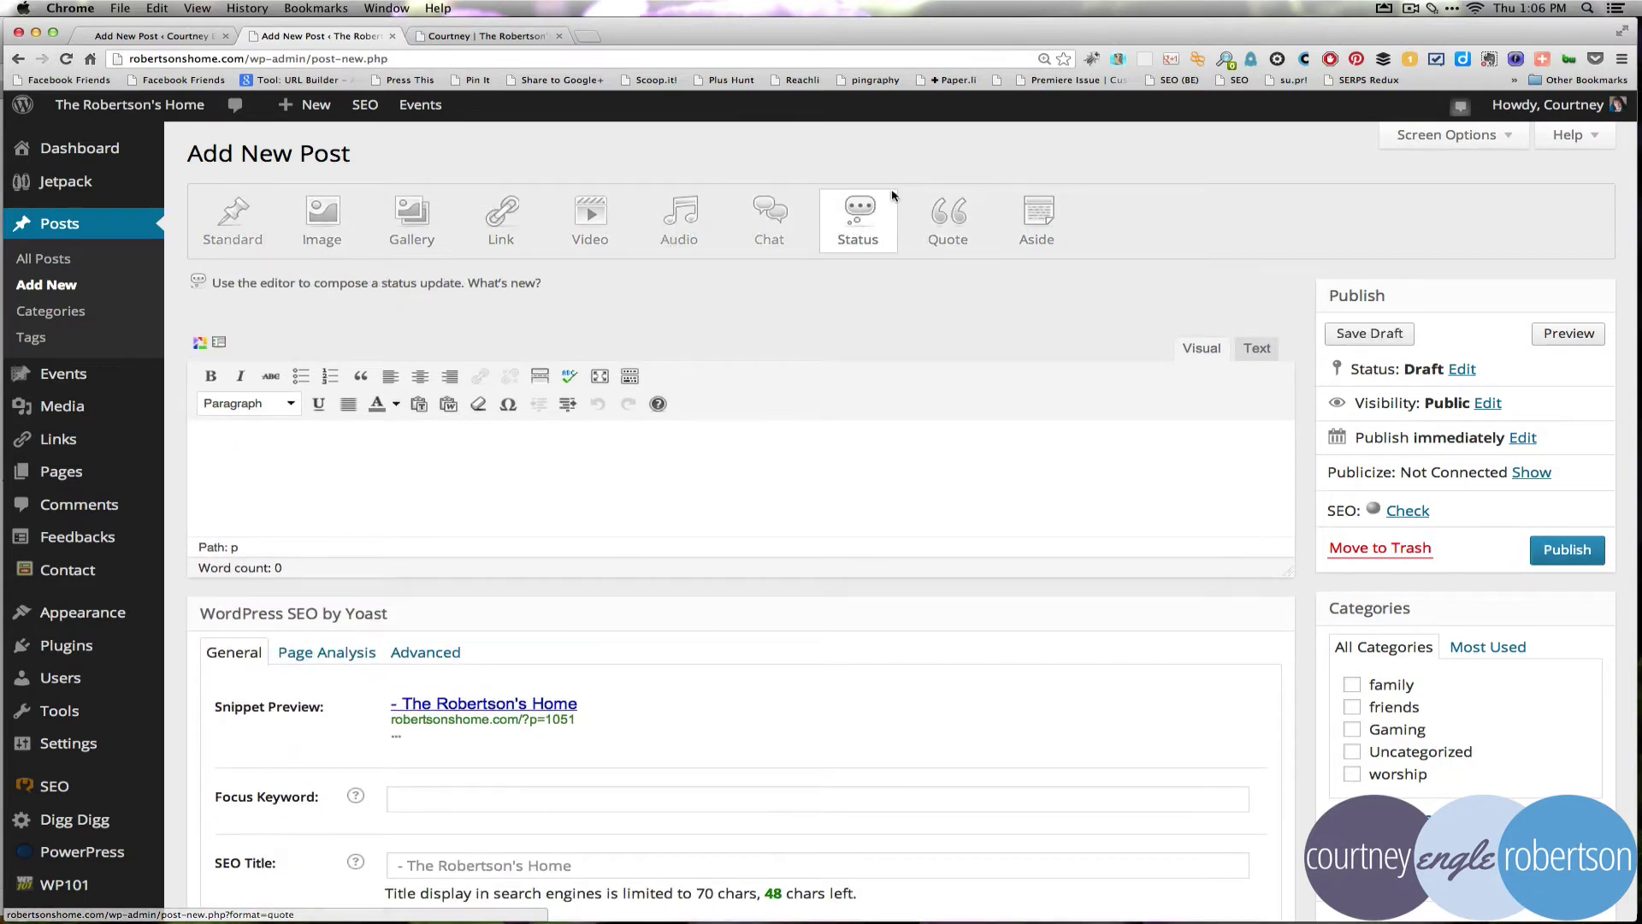
key(ctrl+shift+c)
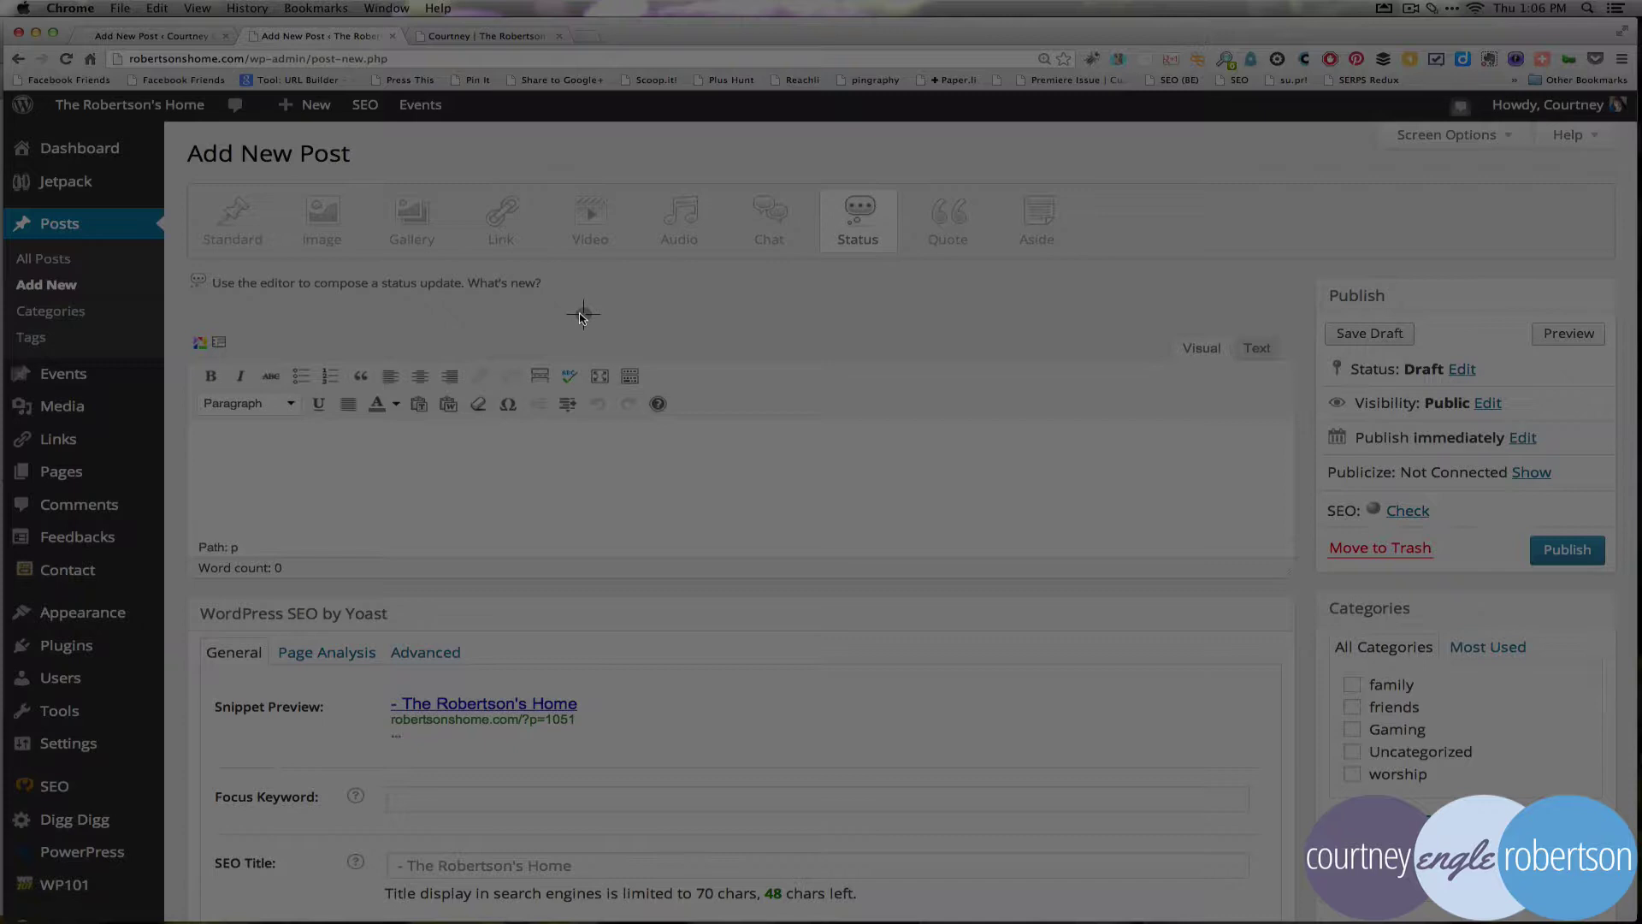
drag(190, 289, 791, 340)
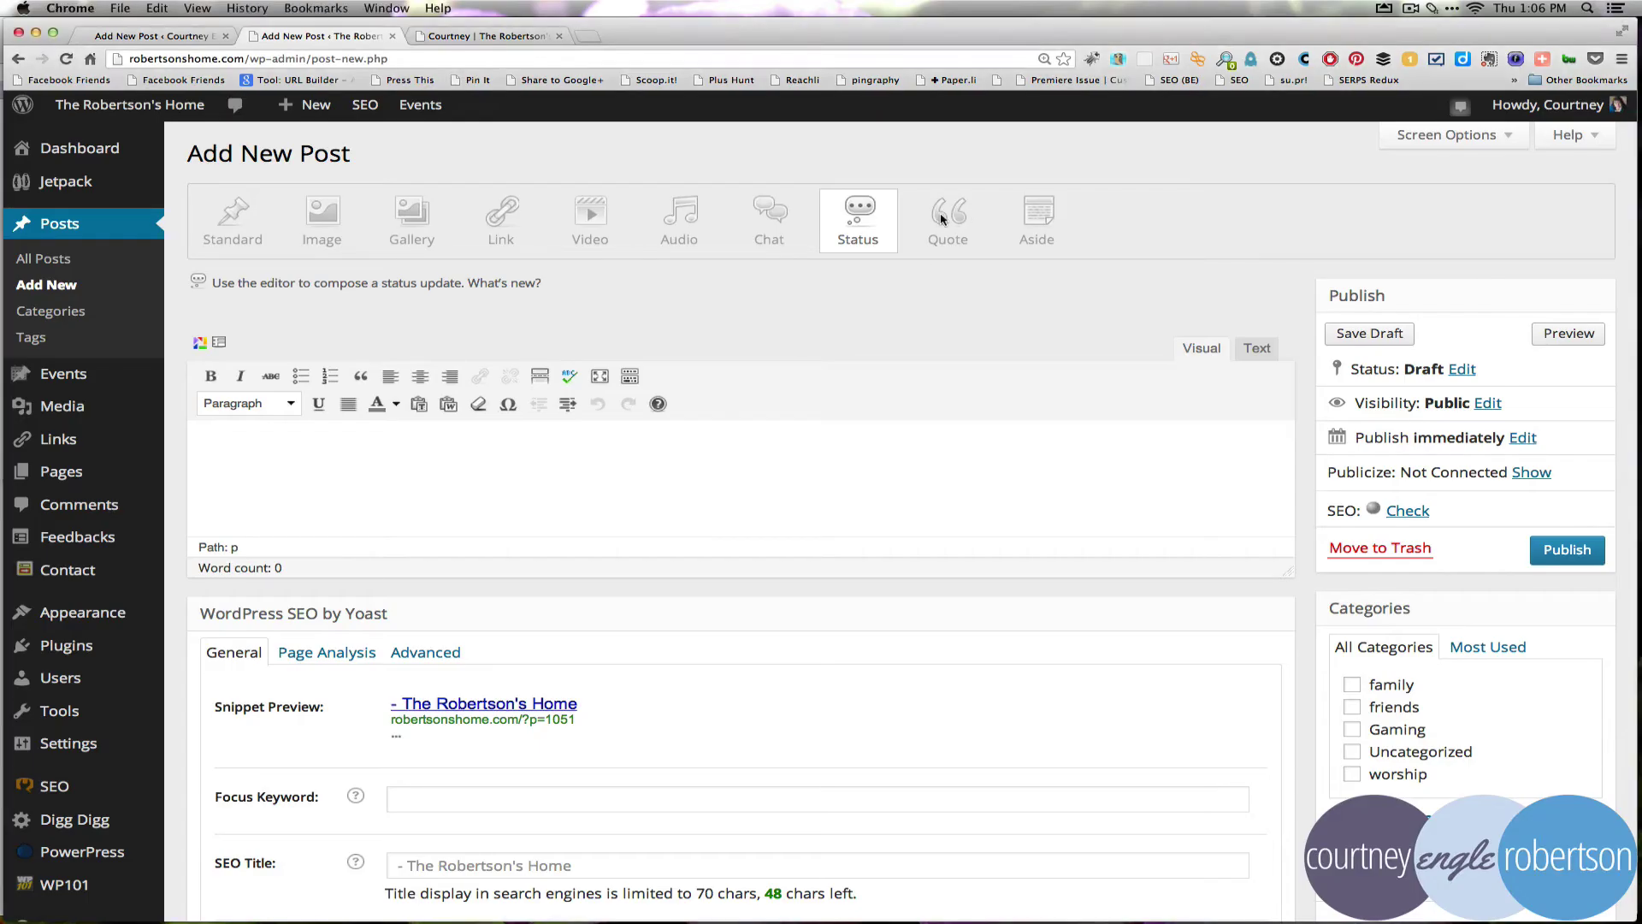
Step: Try the Quote and Aside formats, then go to the author archive tab
click(941, 219)
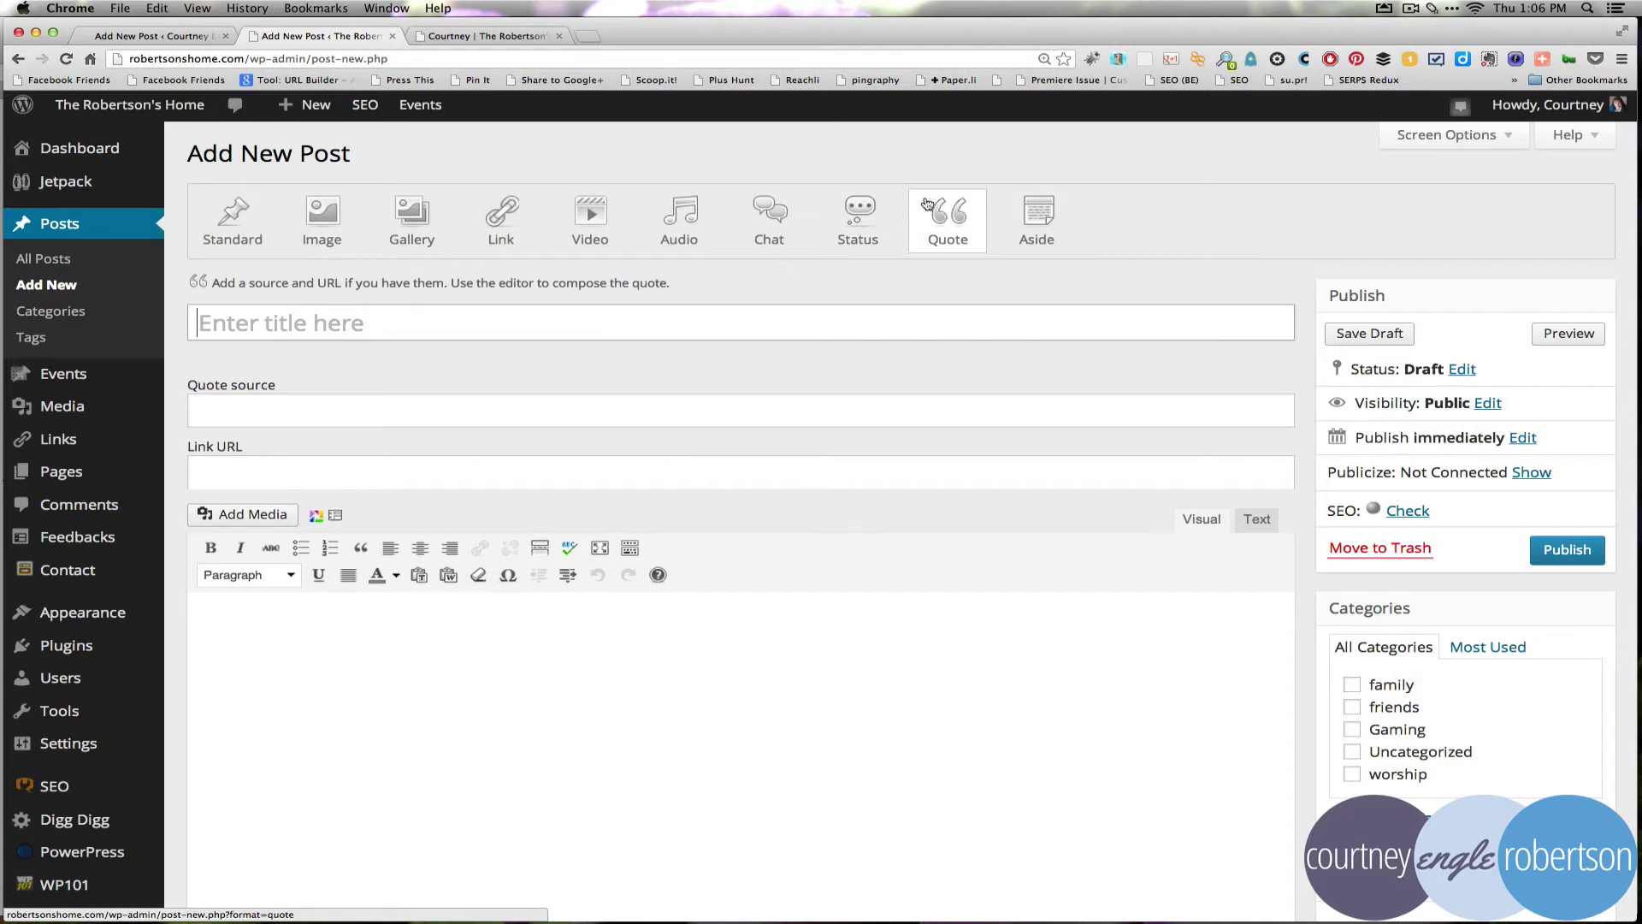
click(1031, 214)
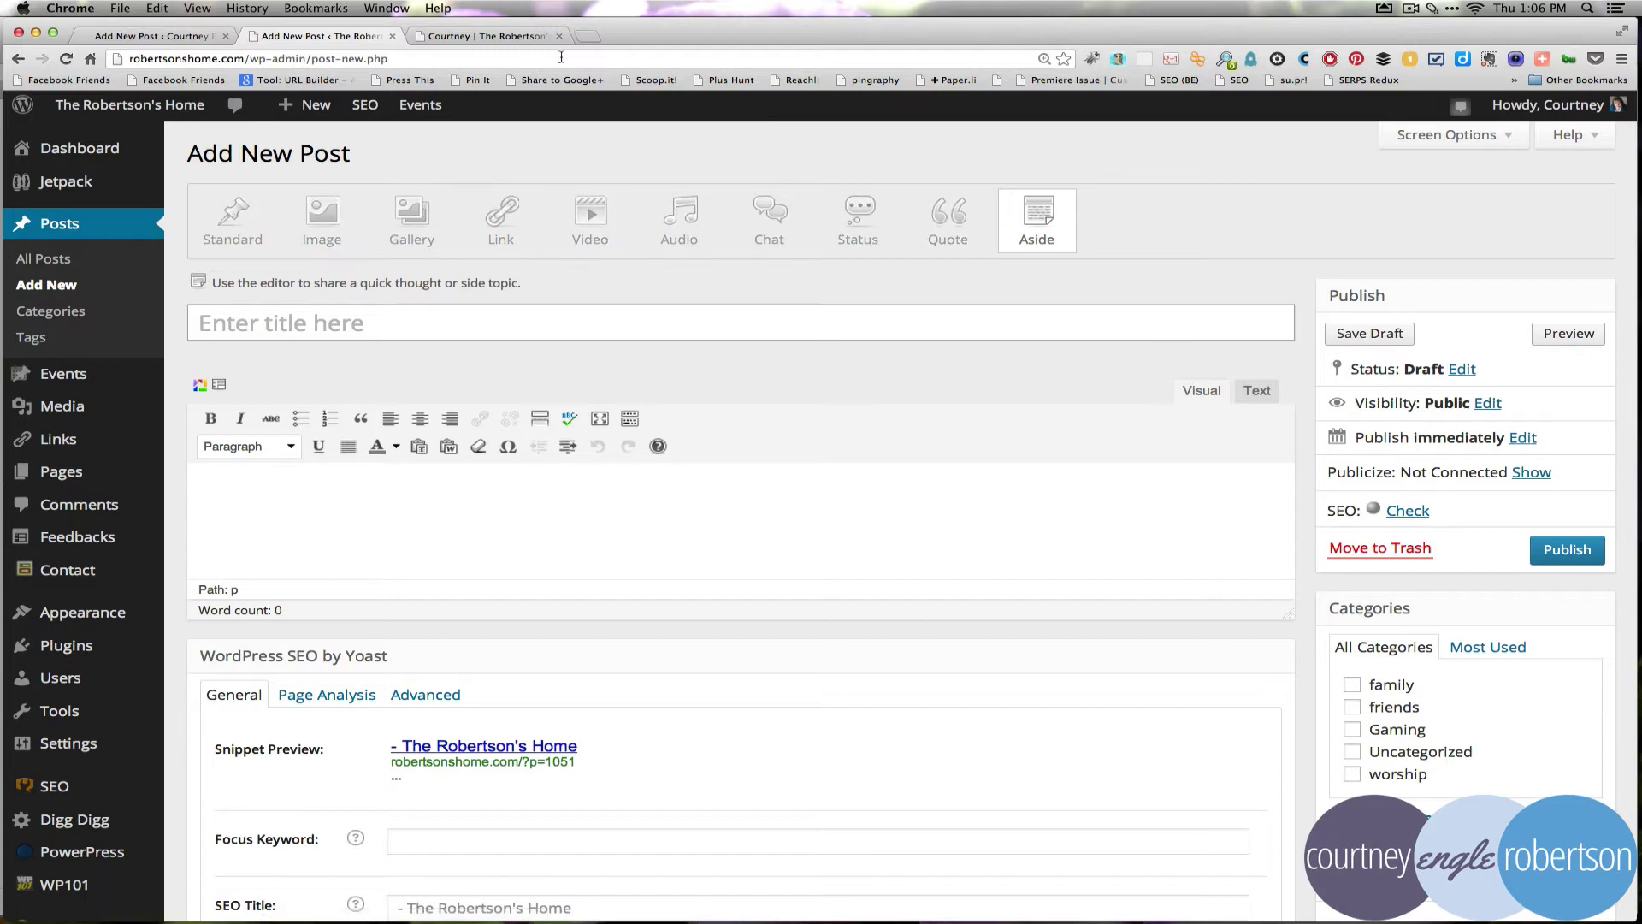
click(480, 35)
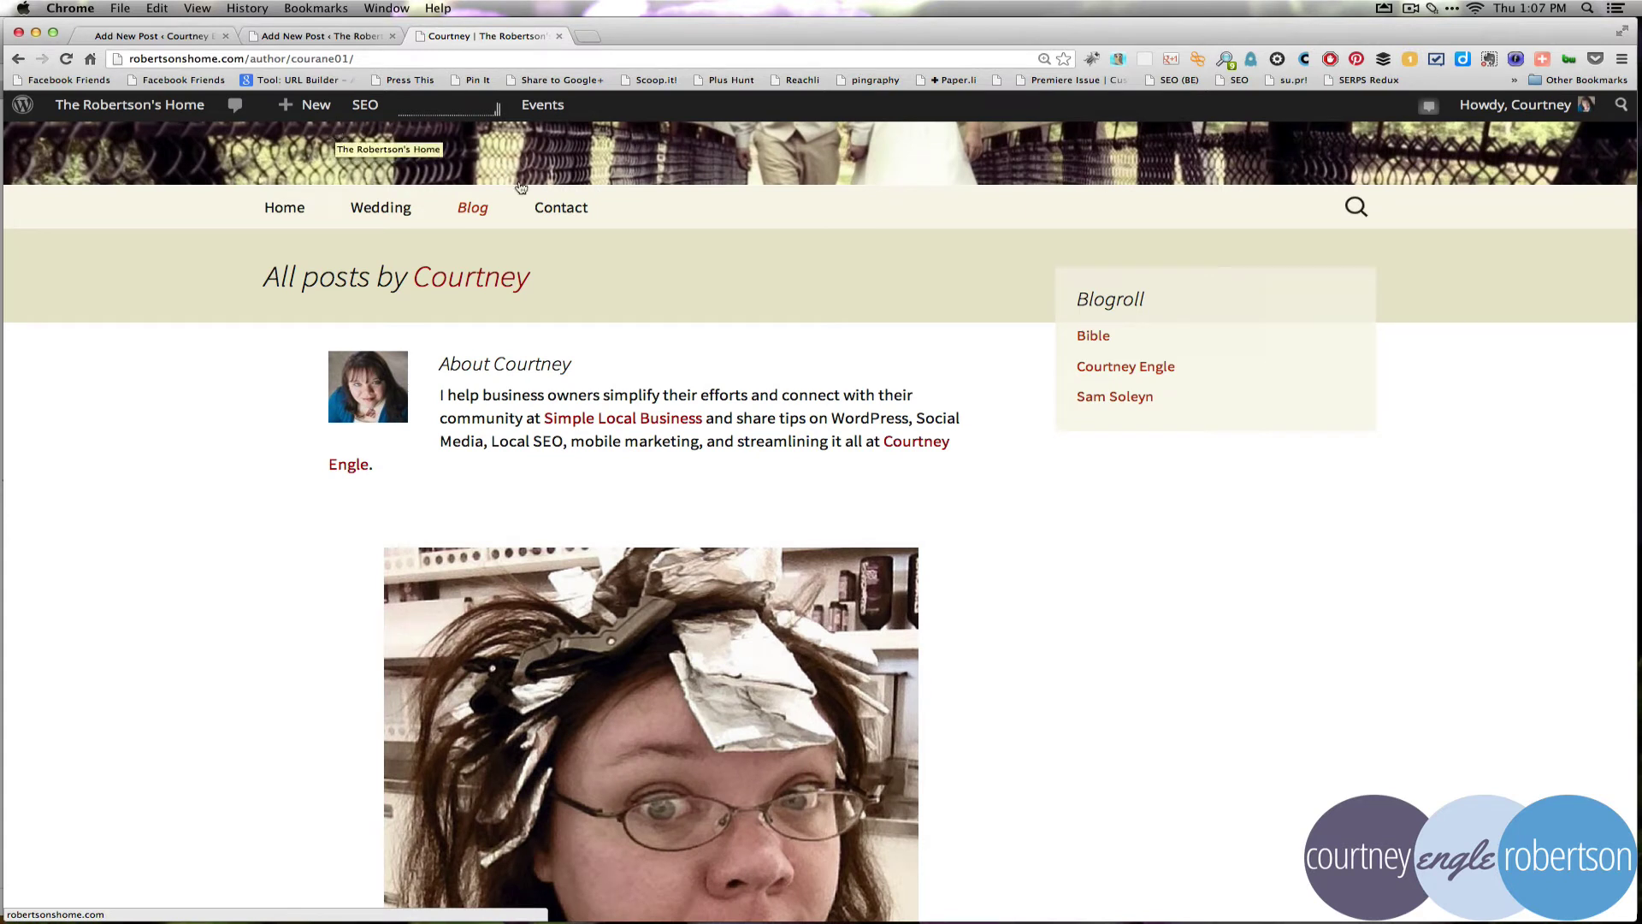
scroll(479, 190, up, 3)
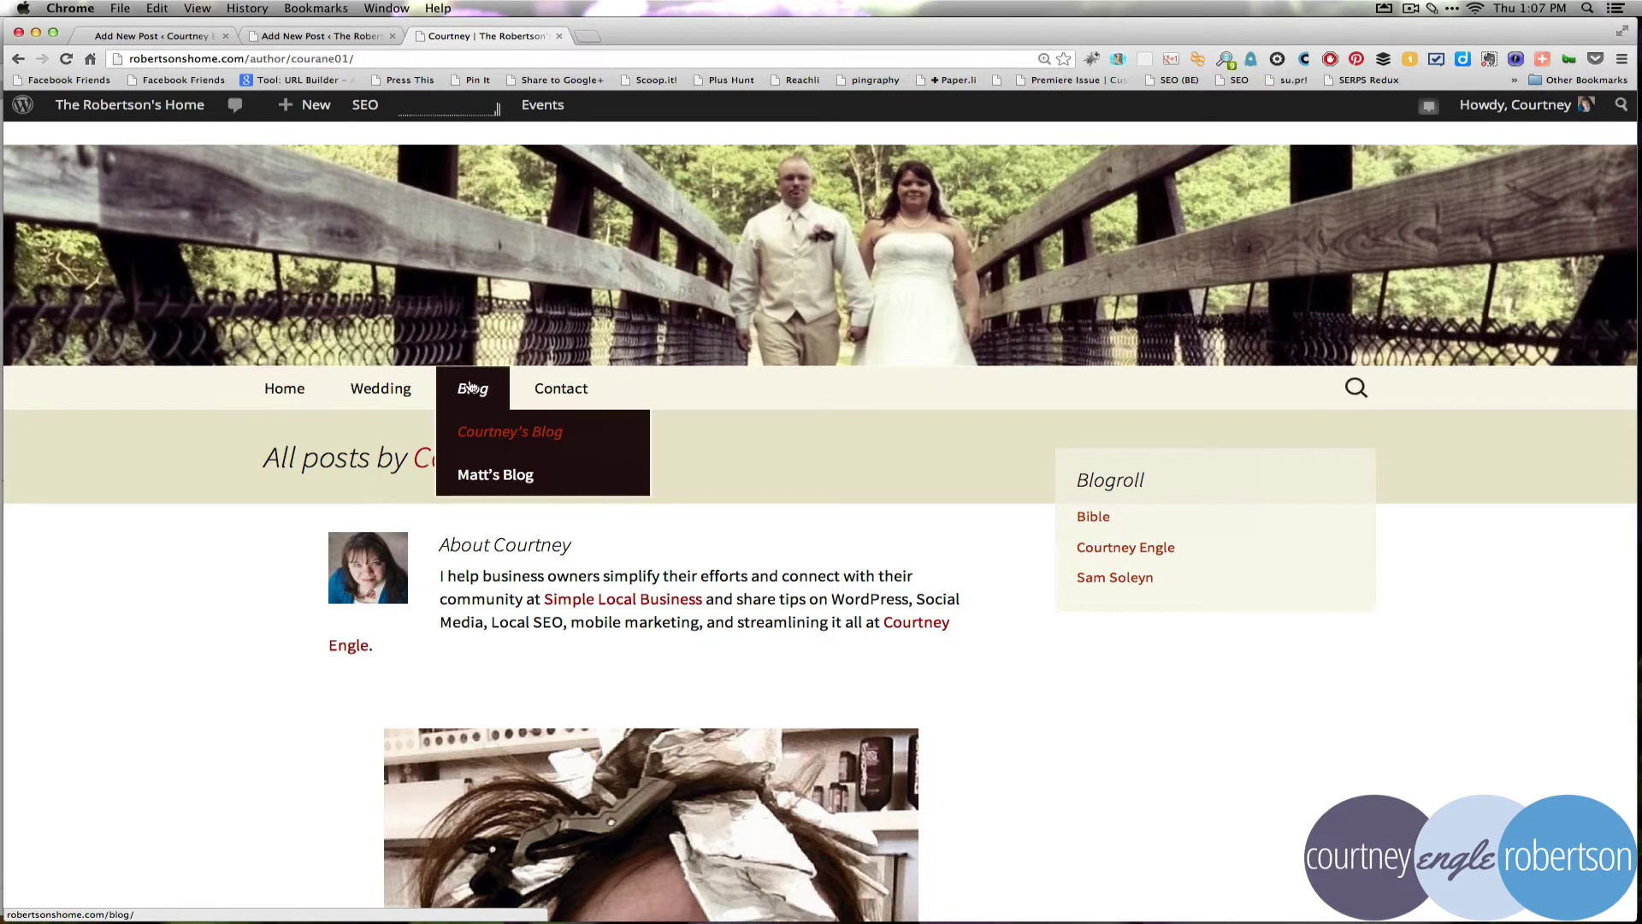
scroll(236, 531, down, 2)
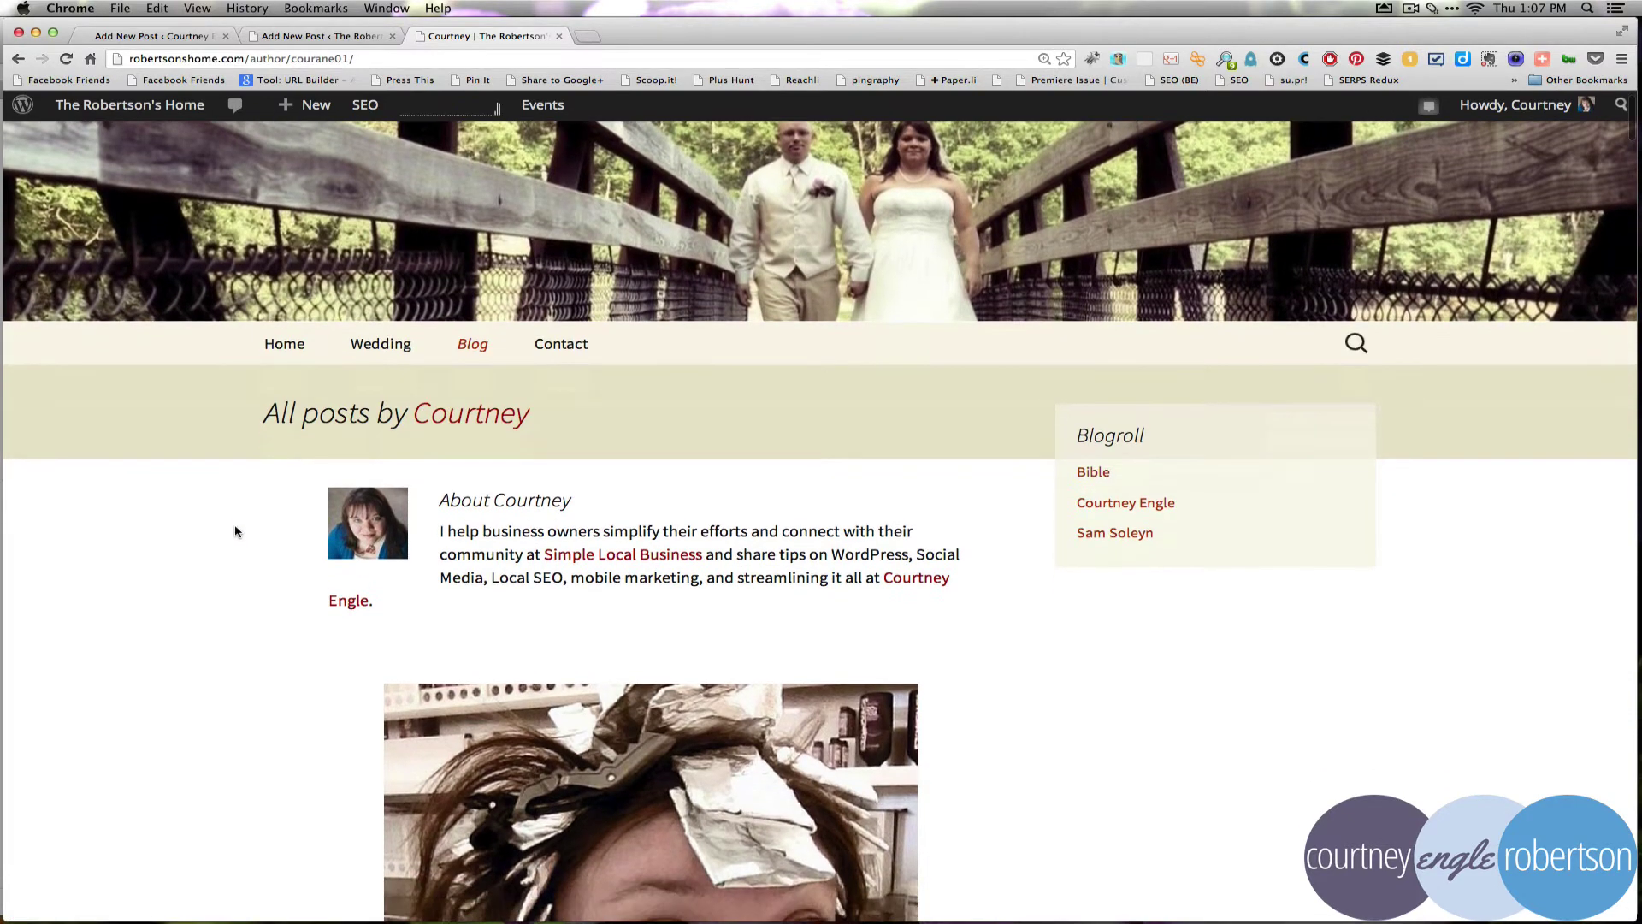
scroll(236, 531, down, 1)
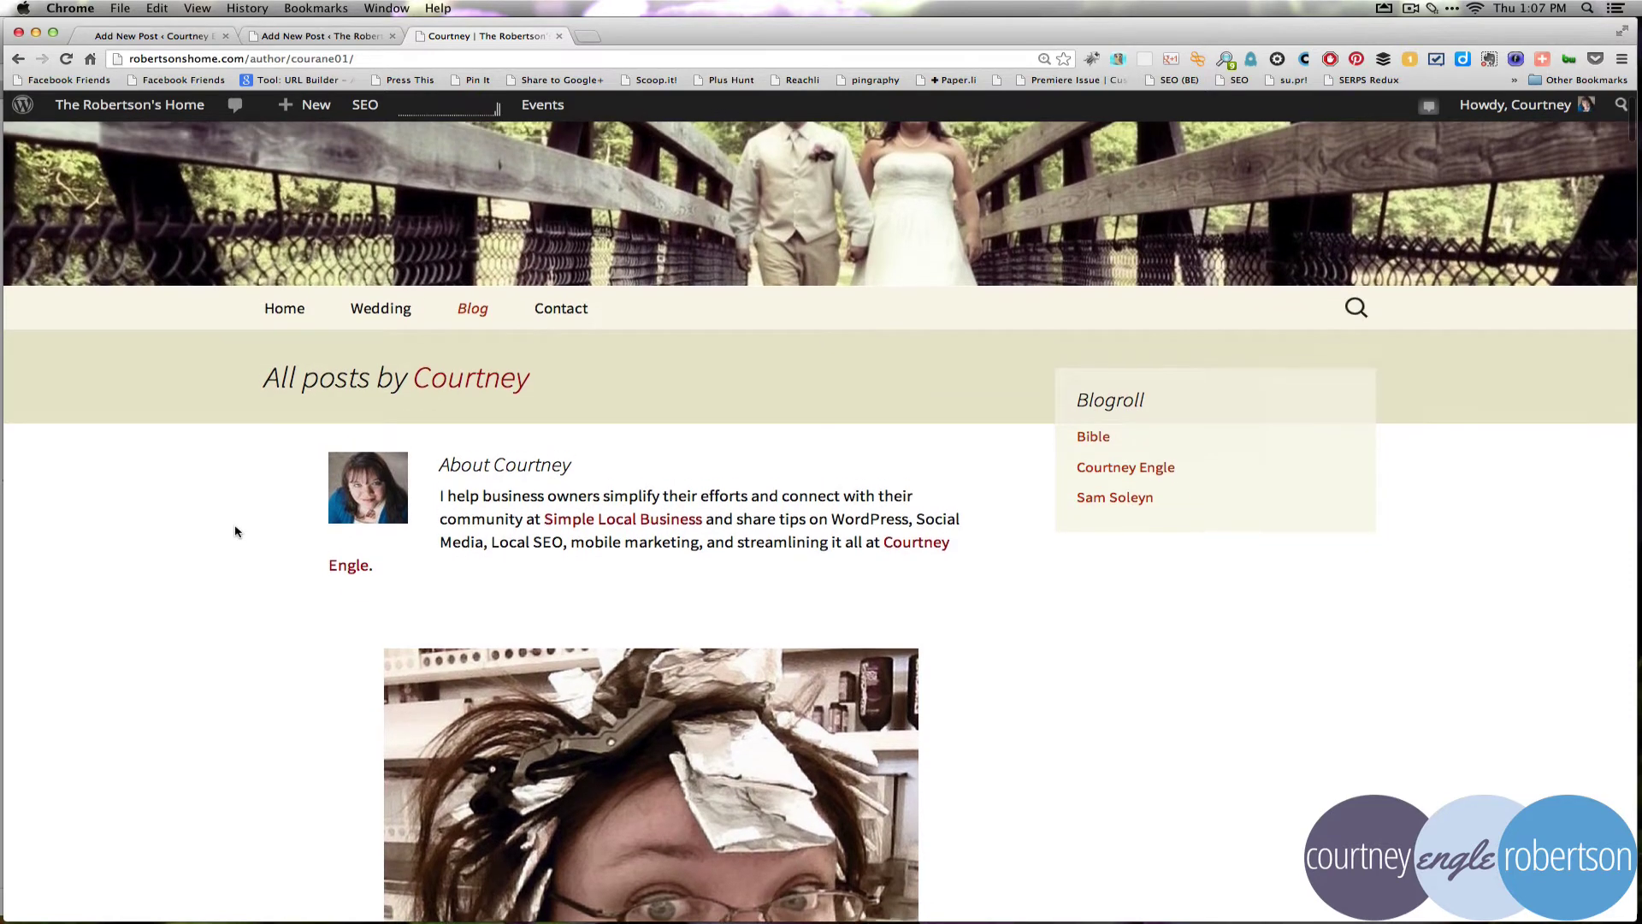
scroll(236, 531, up, 2)
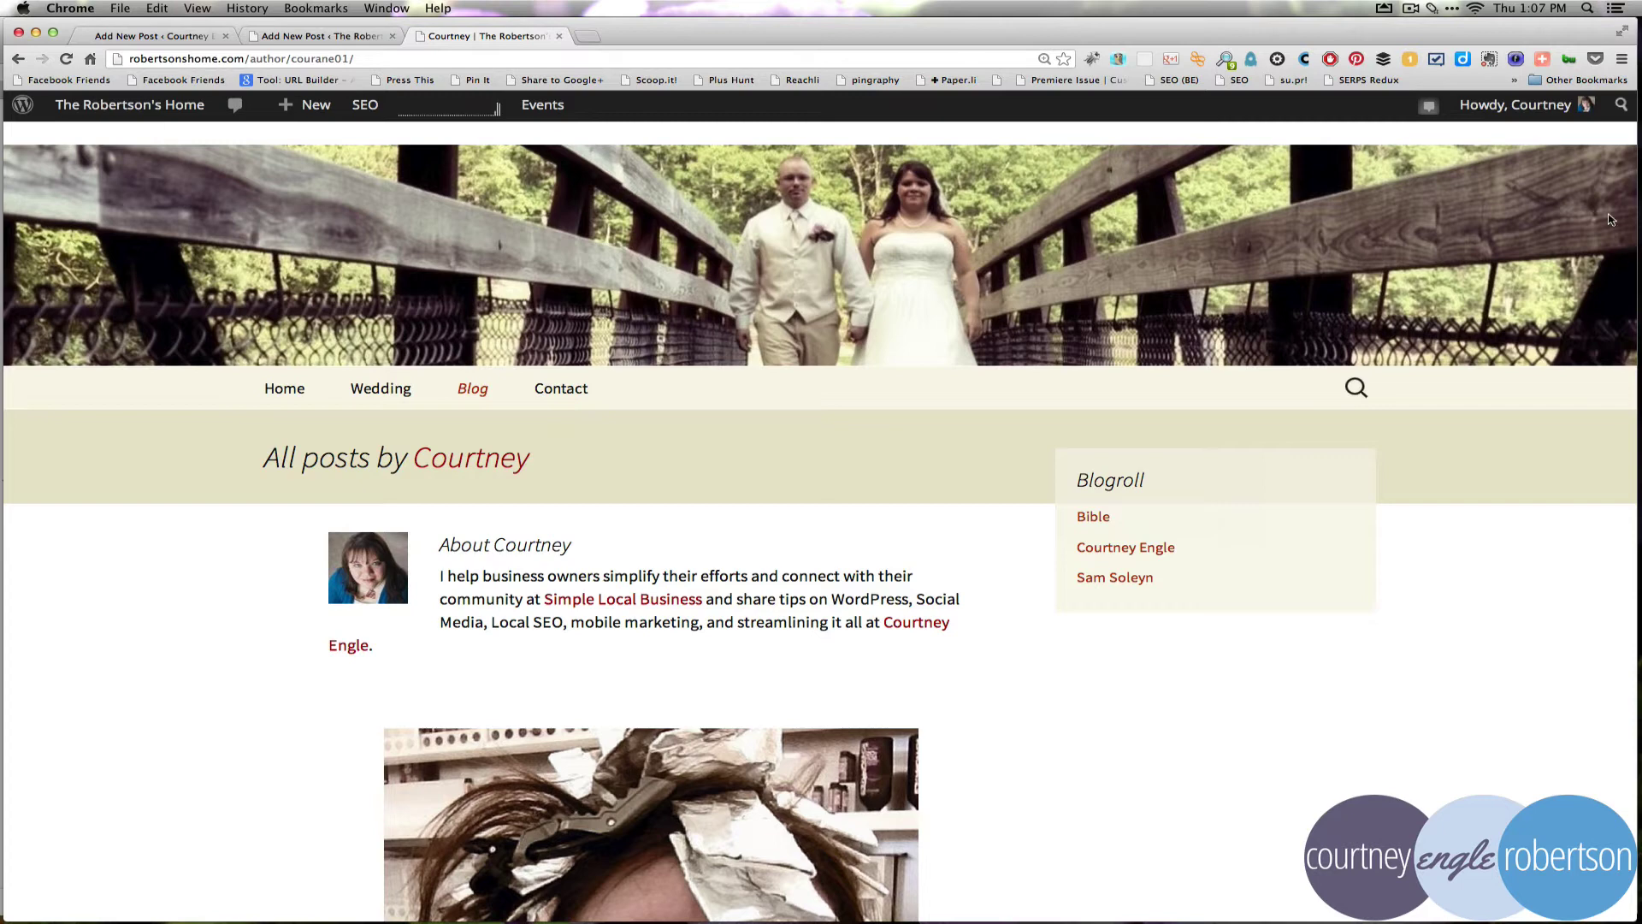
scroll(1076, 446, down, 3)
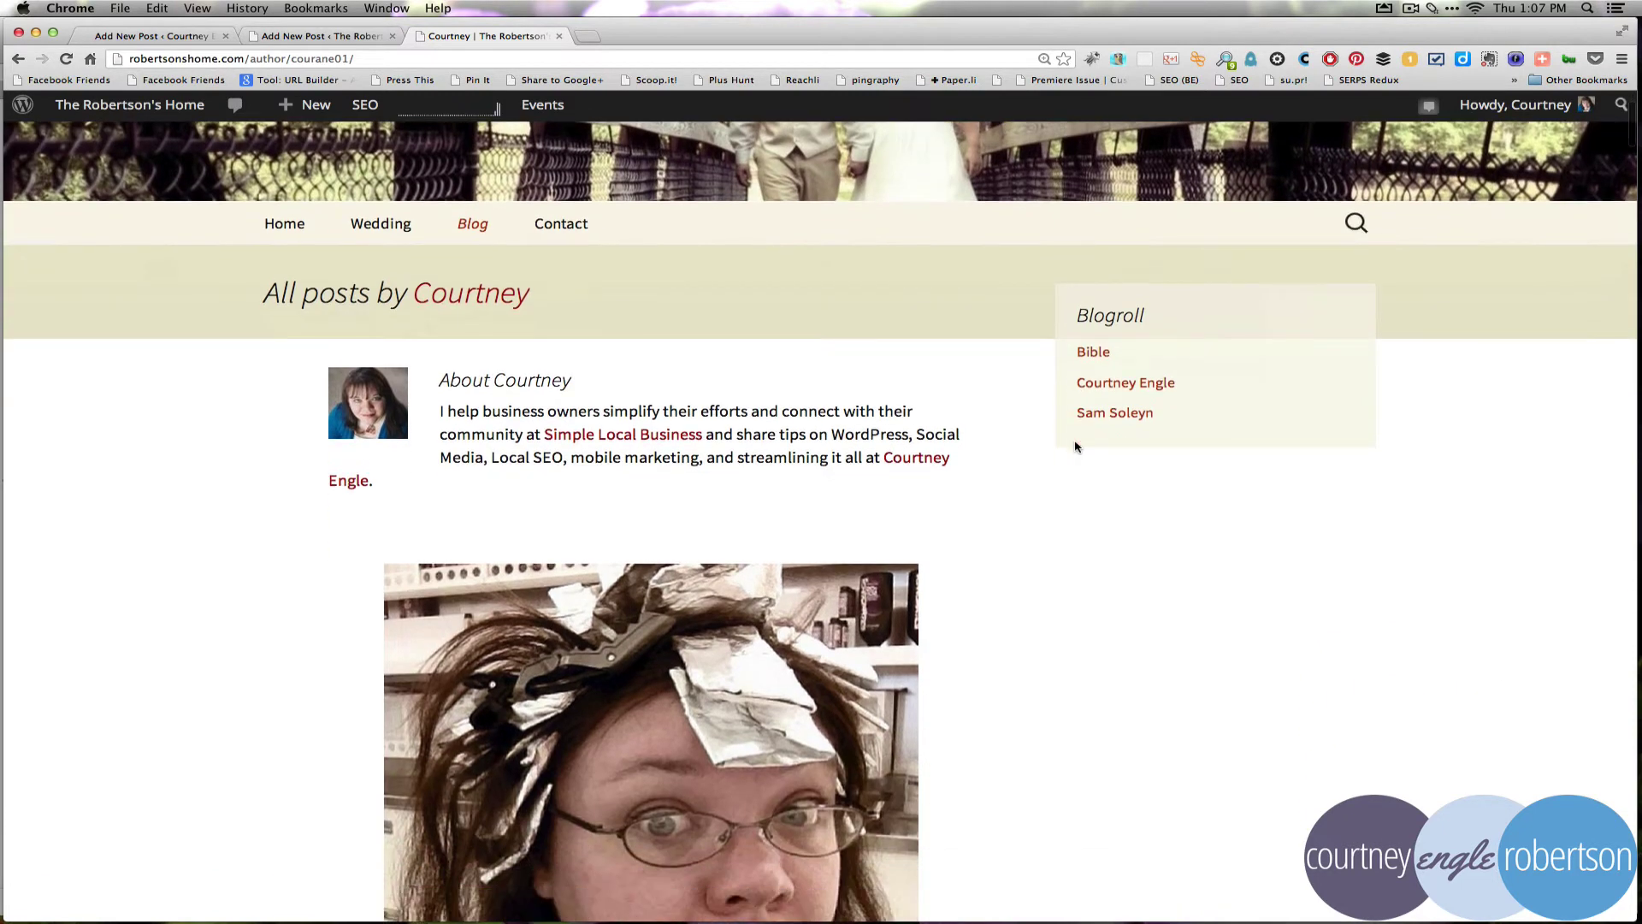
scroll(1076, 446, down, 3)
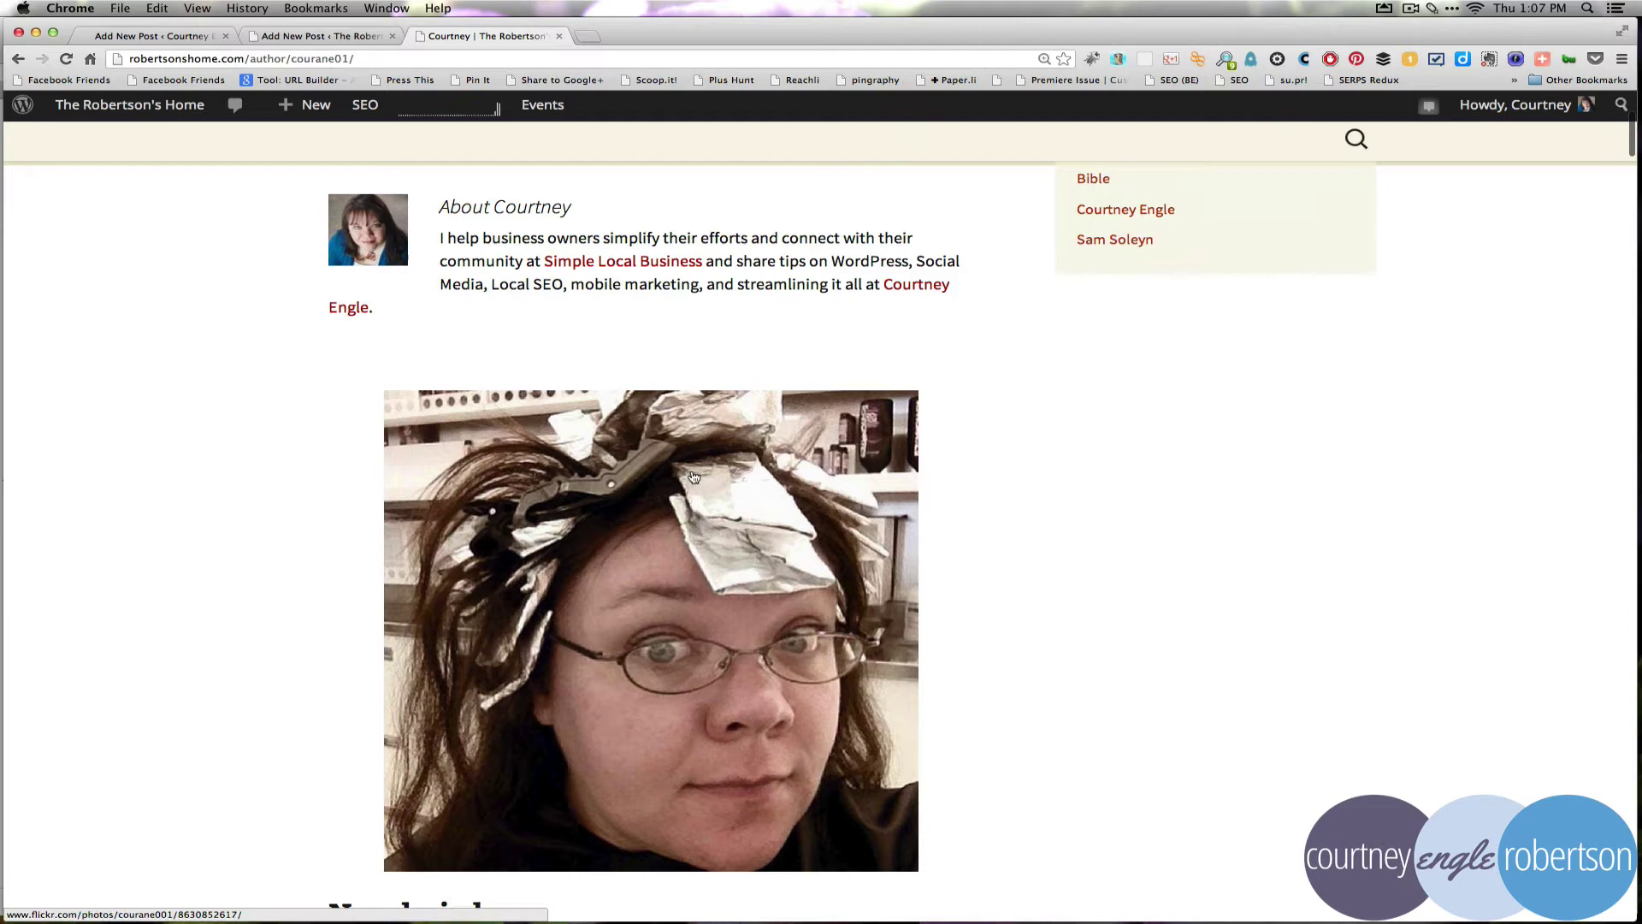
scroll(694, 477, down, 3)
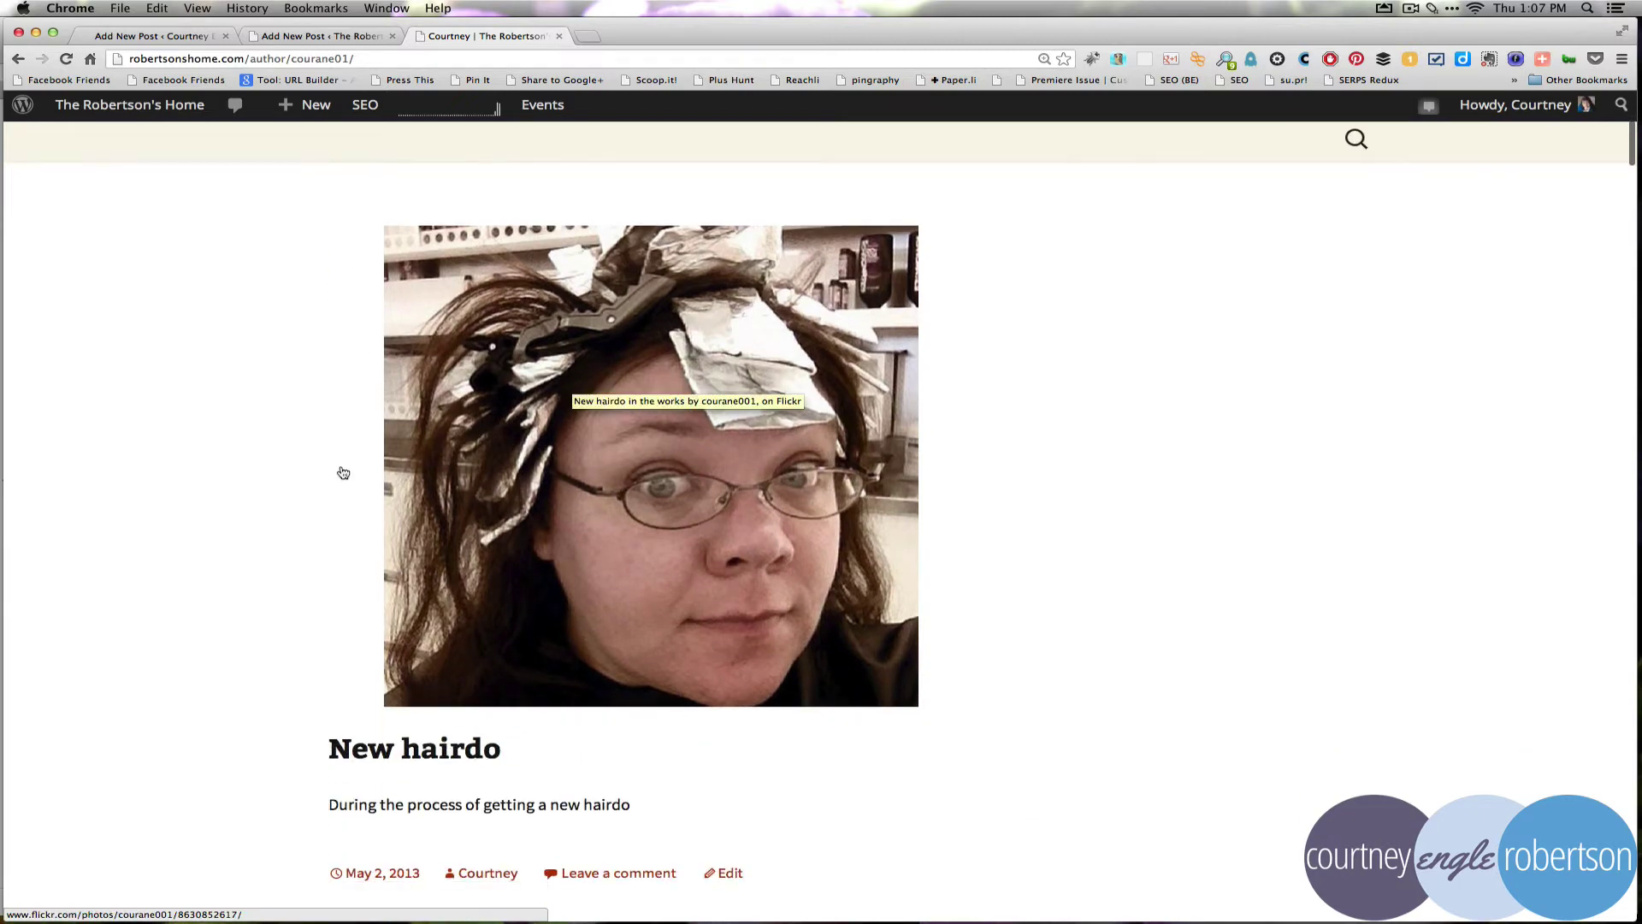
scroll(343, 473, up, 6)
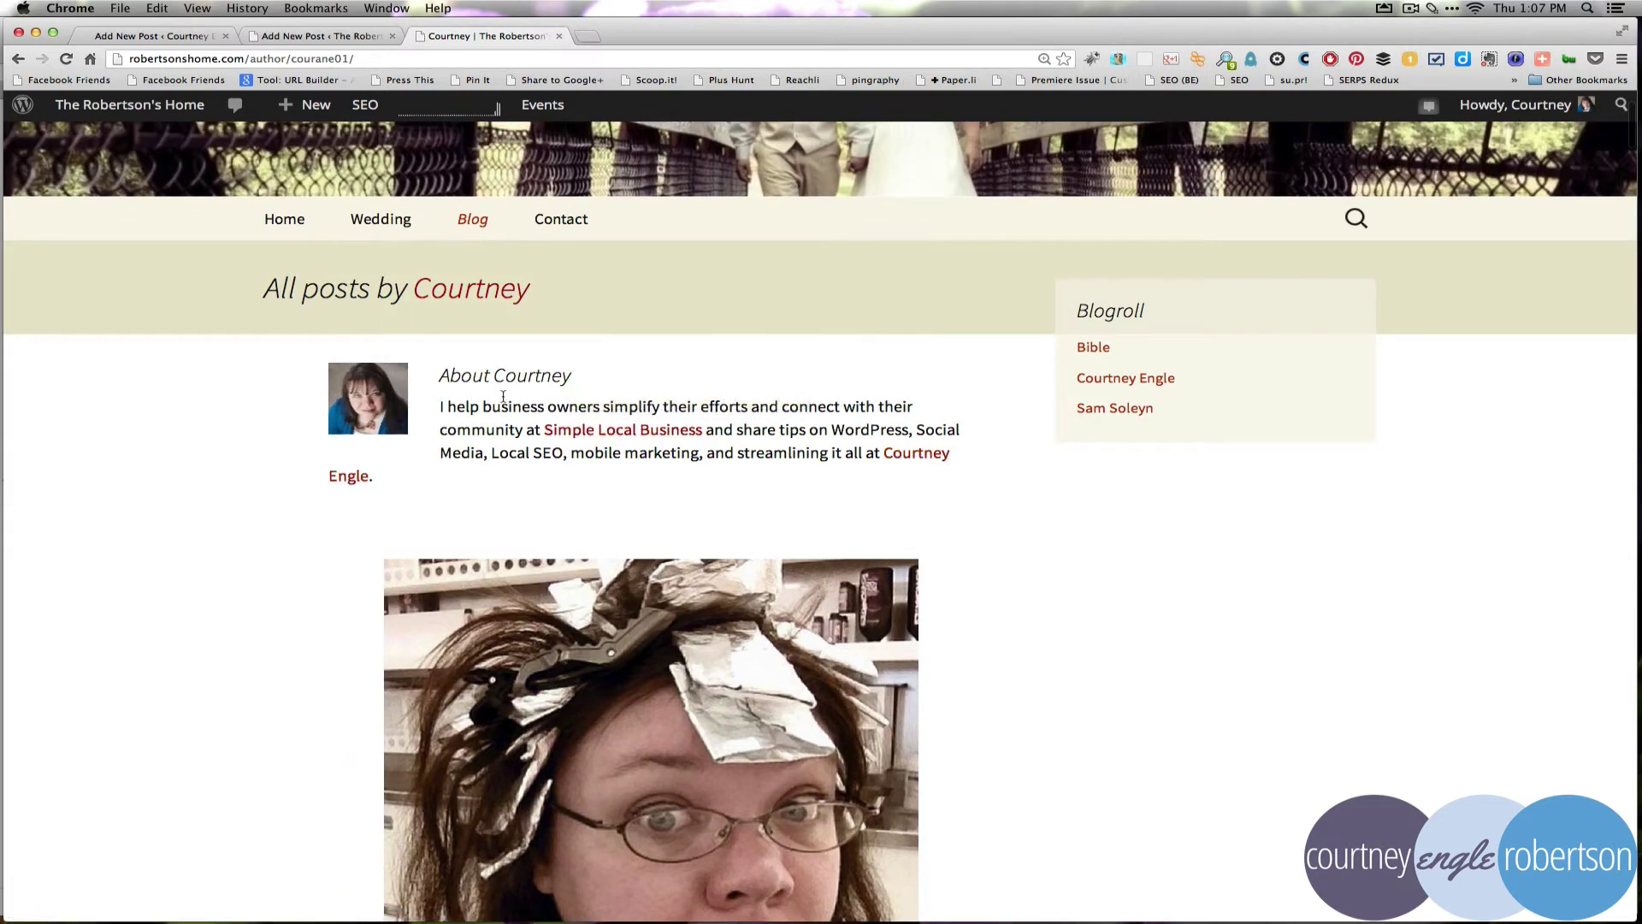
scroll(366, 623, down, 7)
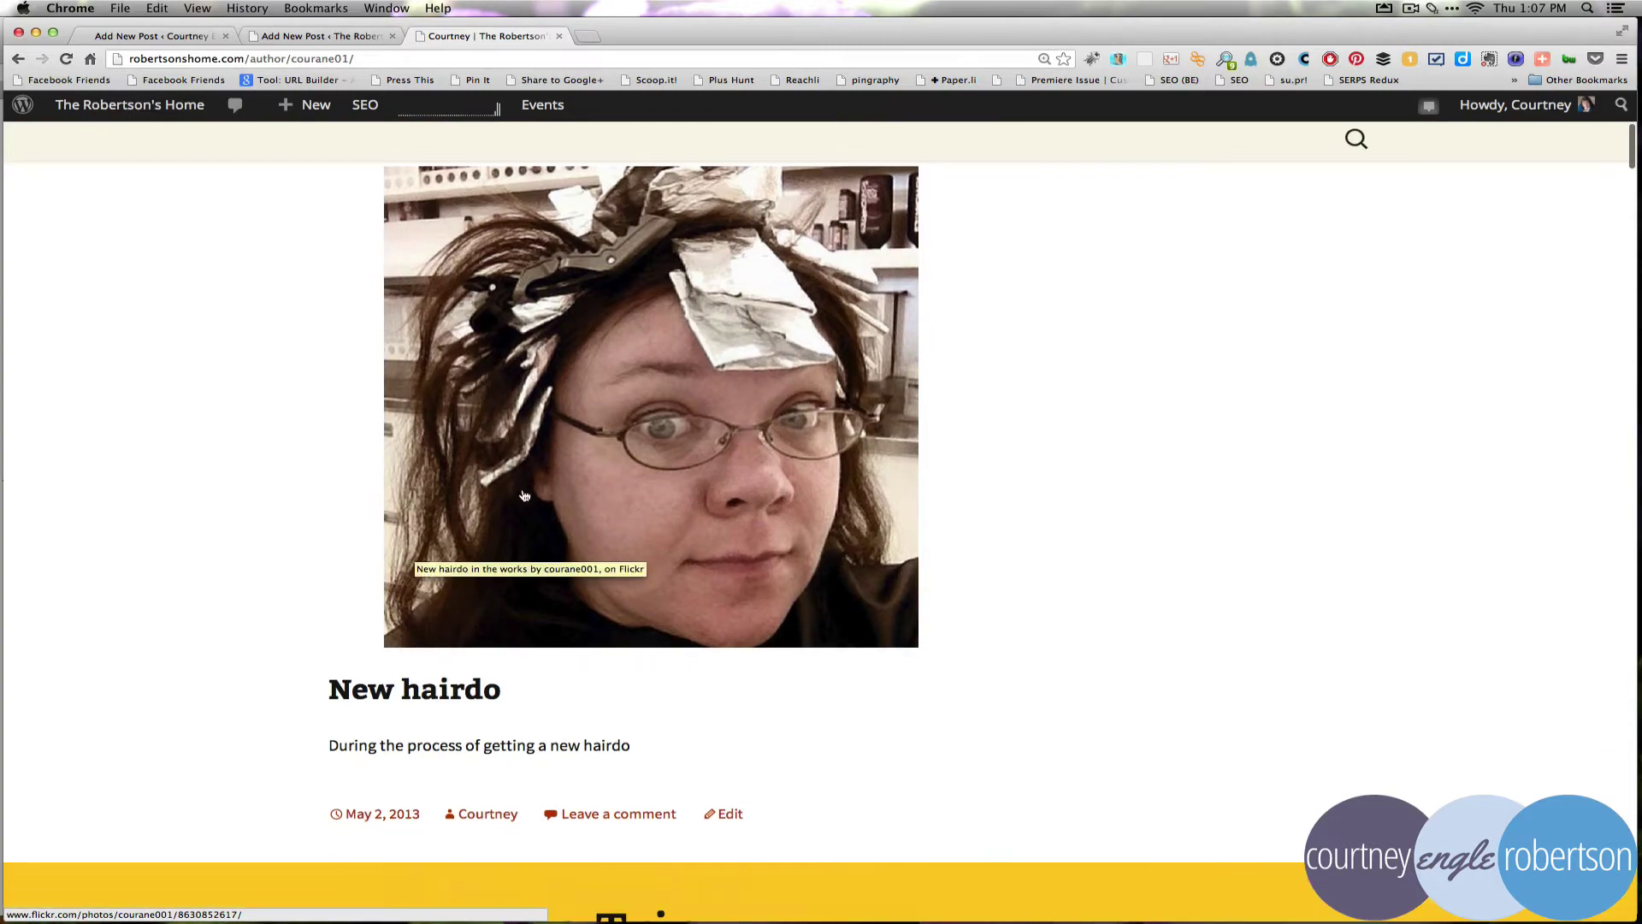
scroll(525, 496, down, 11)
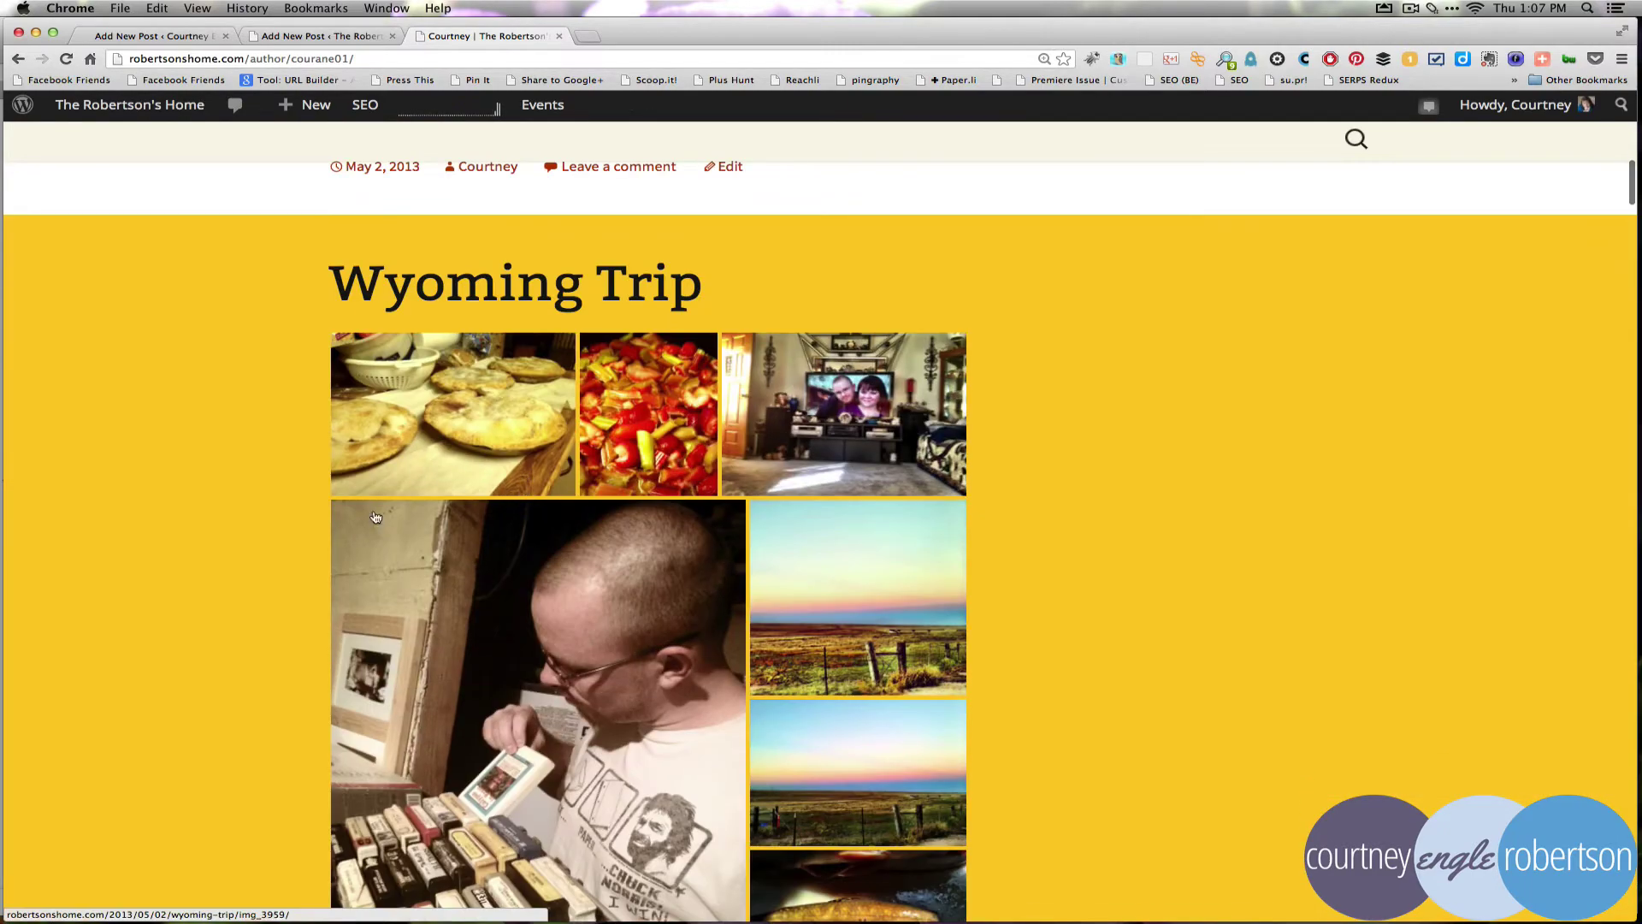
scroll(375, 516, down, 10)
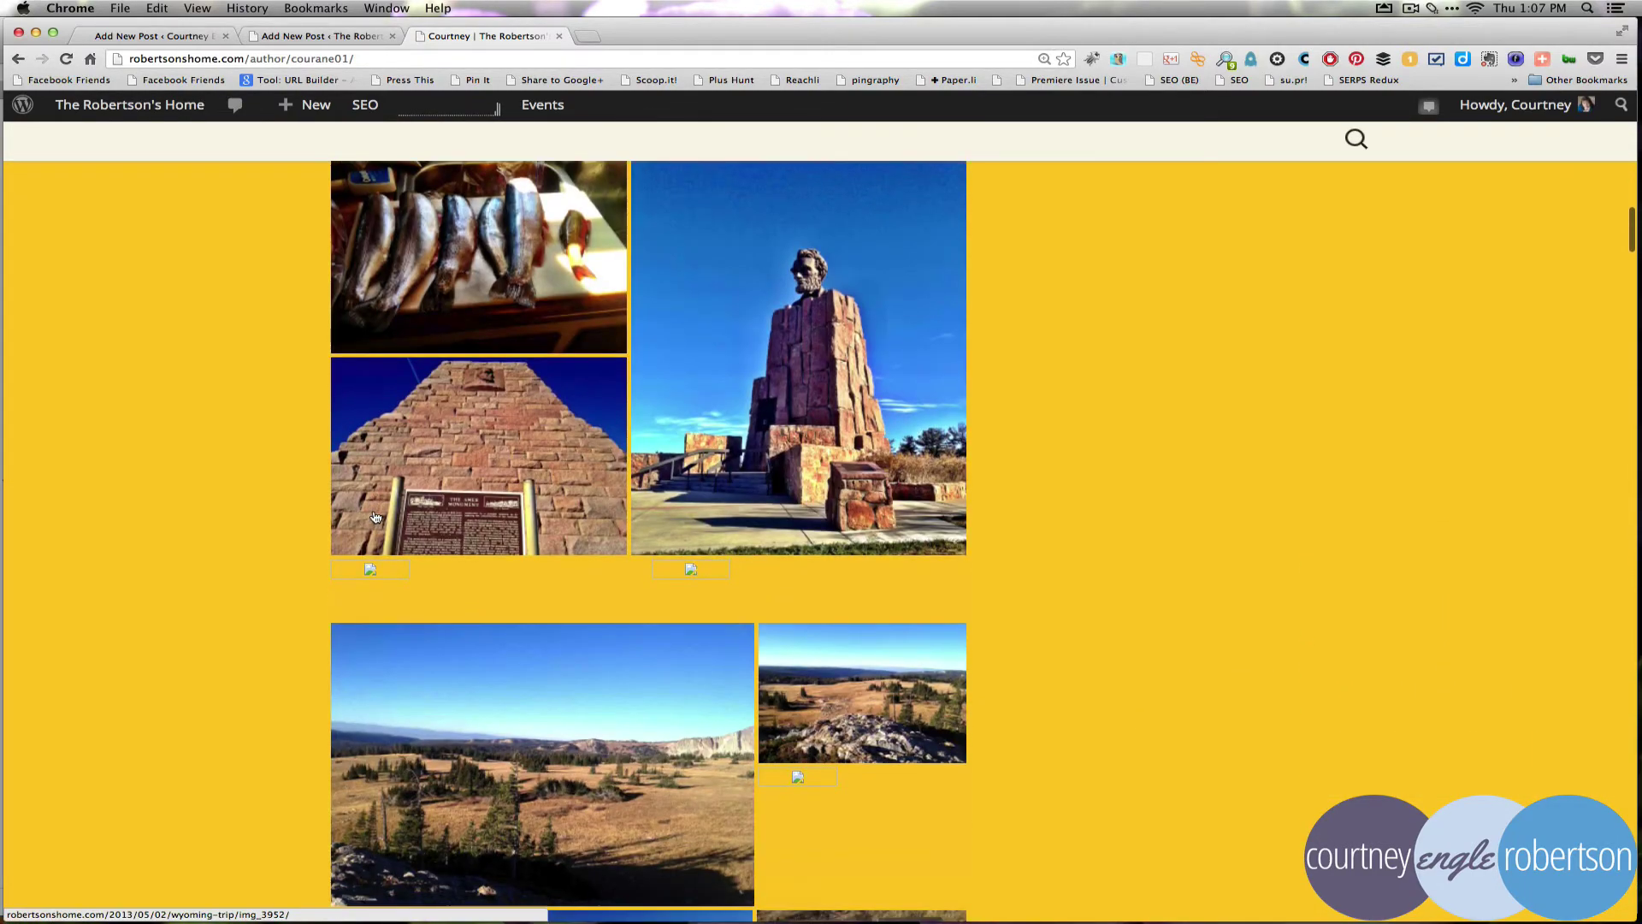
scroll(375, 516, down, 15)
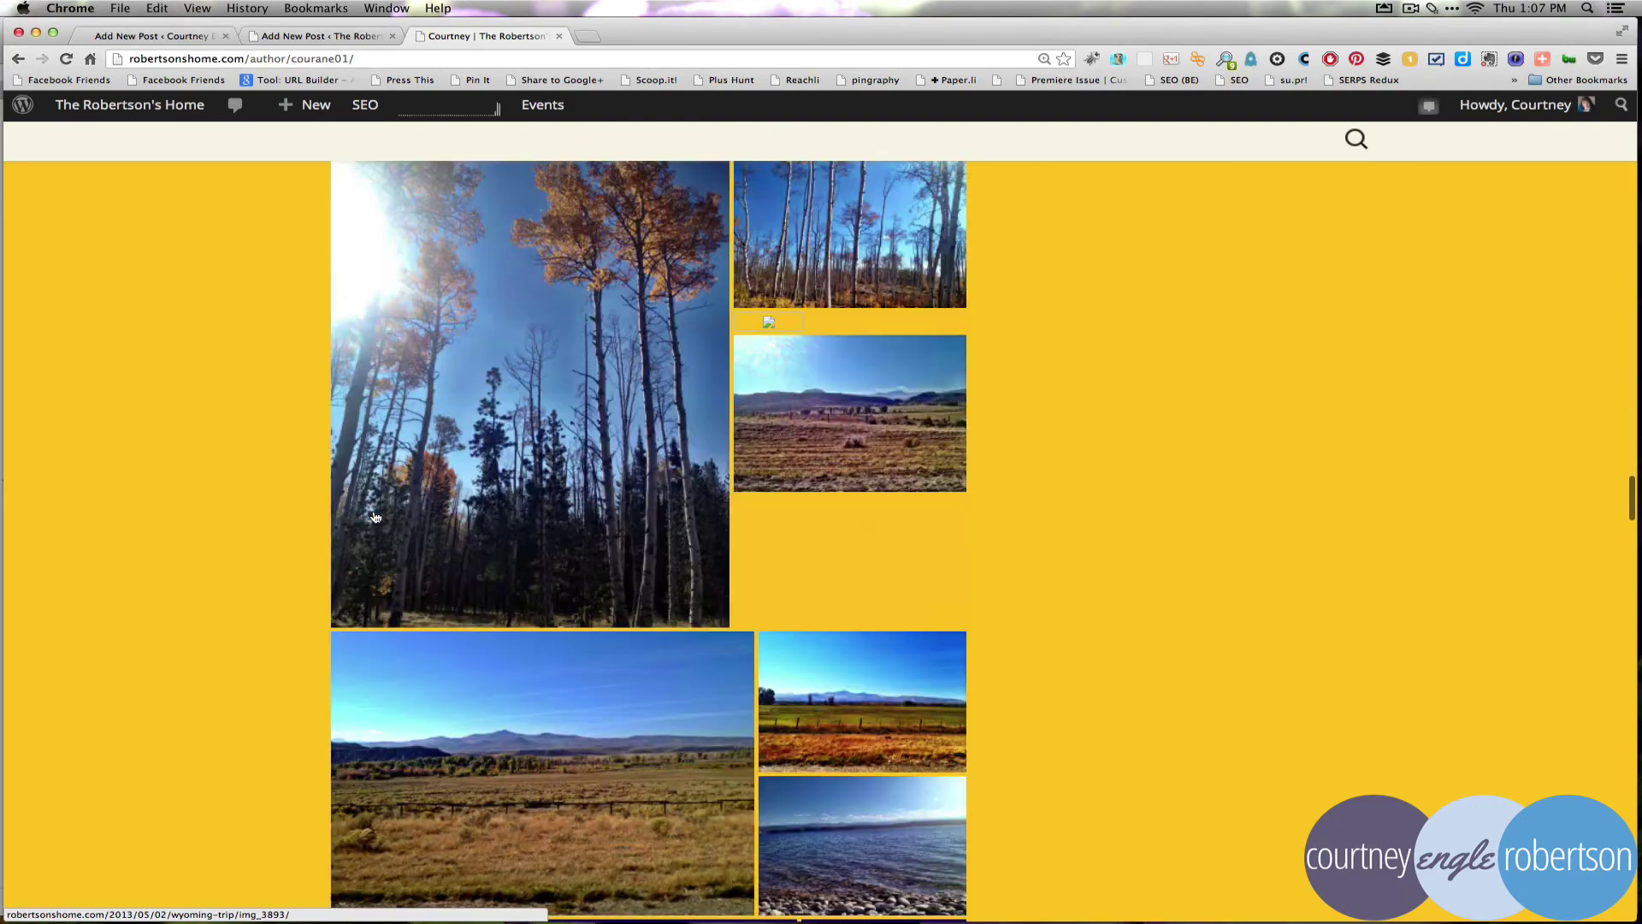
scroll(375, 517, down, 20)
scroll(375, 517, up, 4)
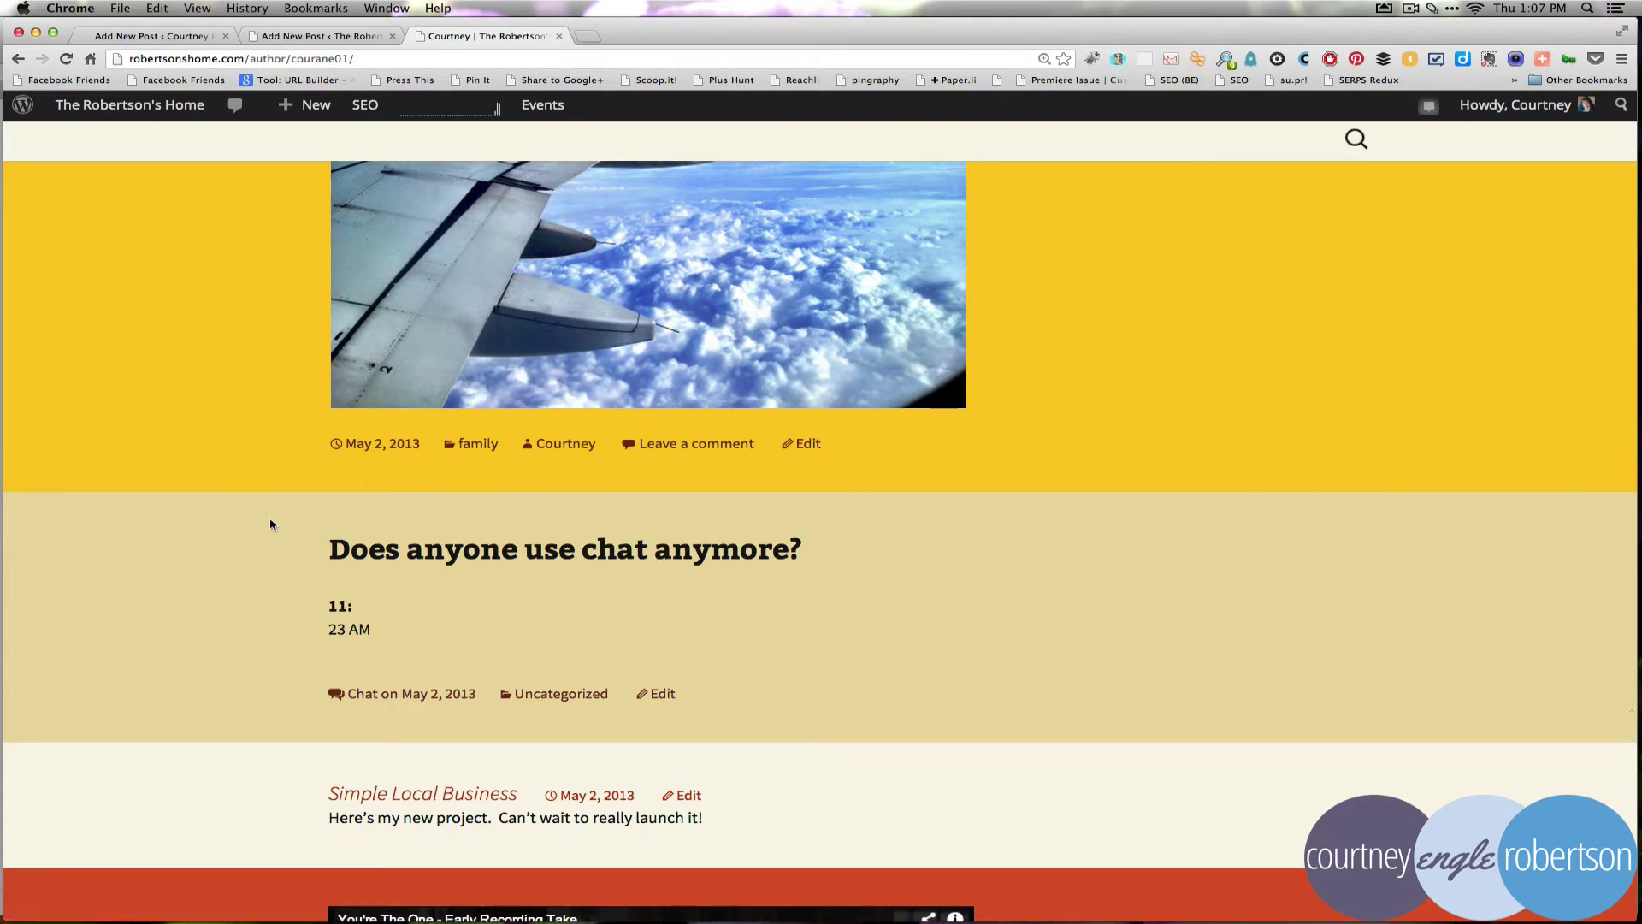
key(ctrl+alt+super+h)
drag(265, 509, 916, 697)
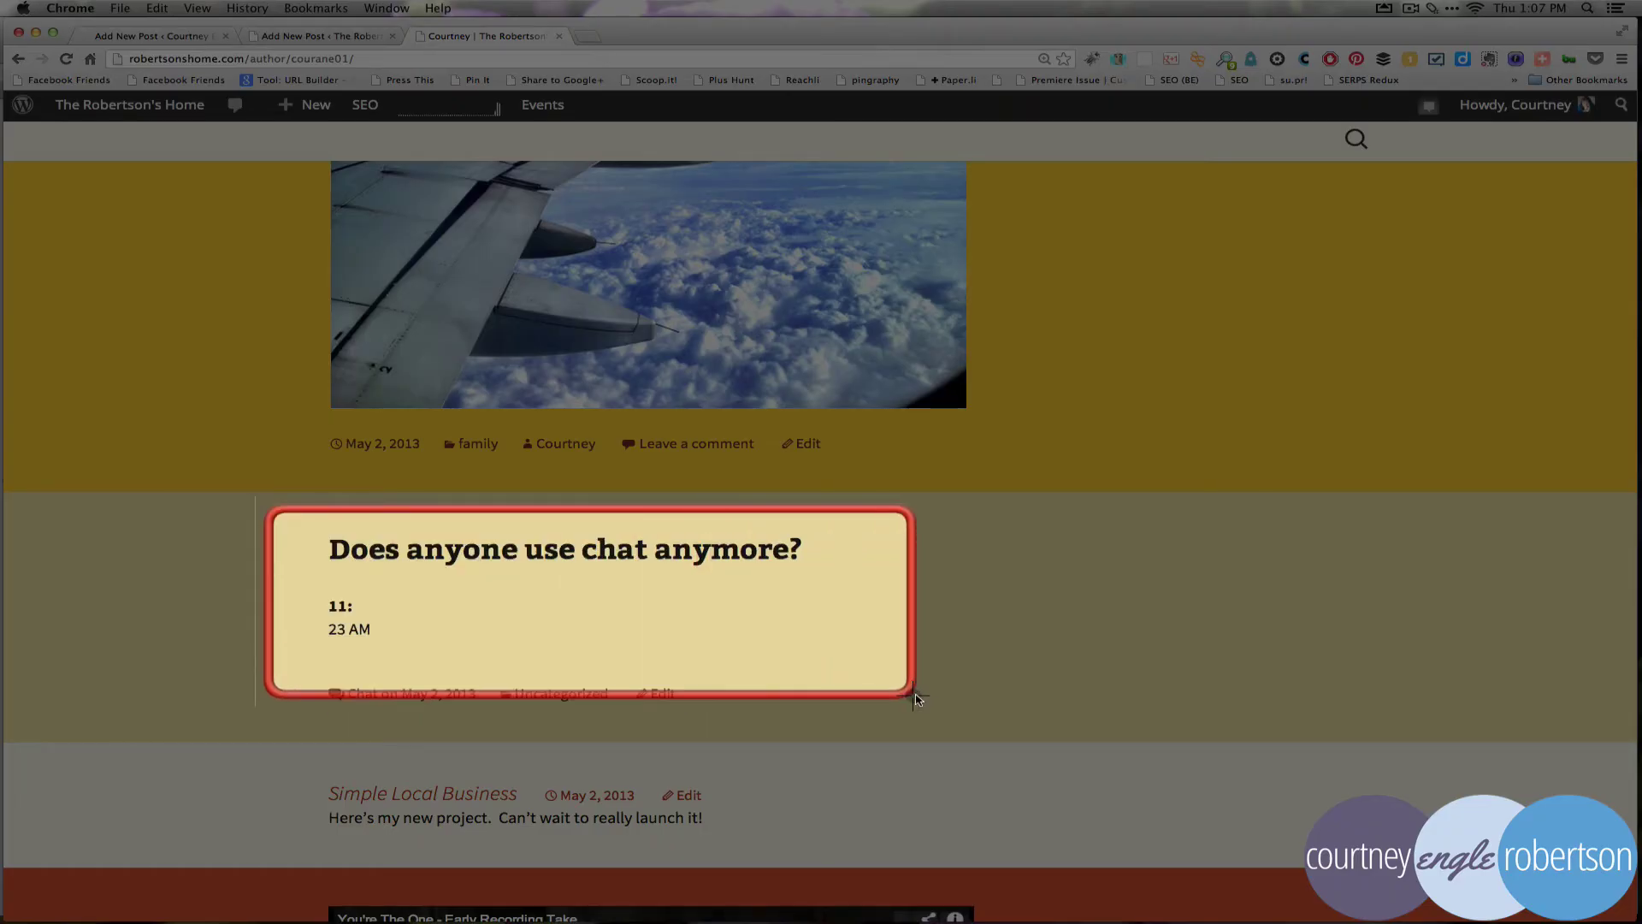
key(ctrl+alt+super+h)
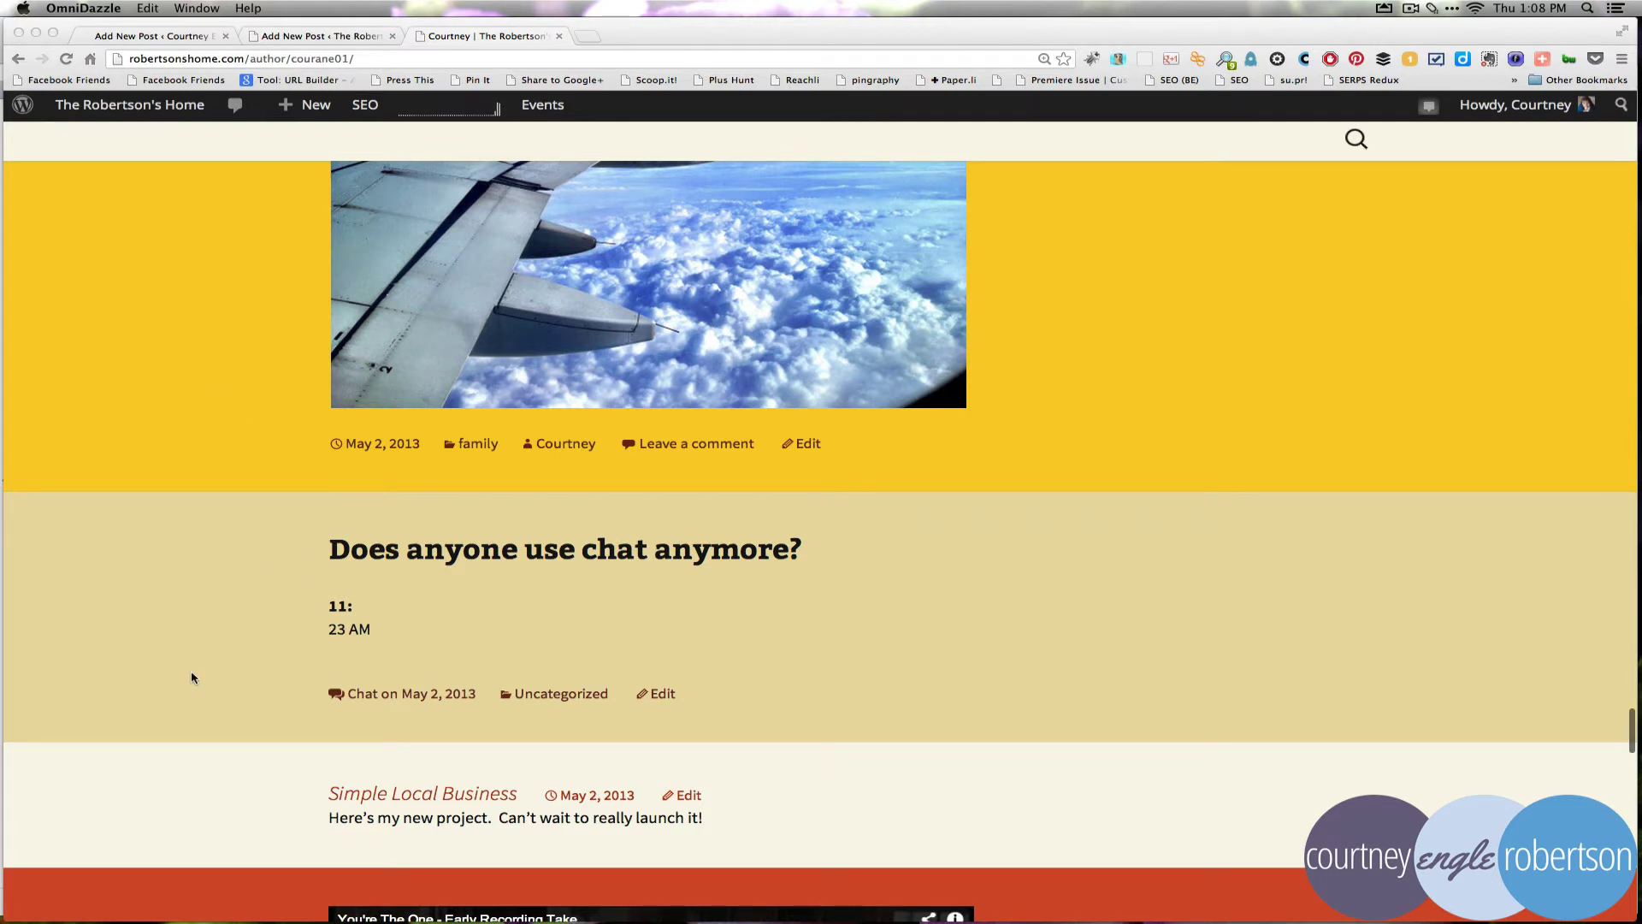
Step: Scroll past the 'Way Down South' SoundCloud audio post to the status and aside posts
scroll(257, 599, down, 5)
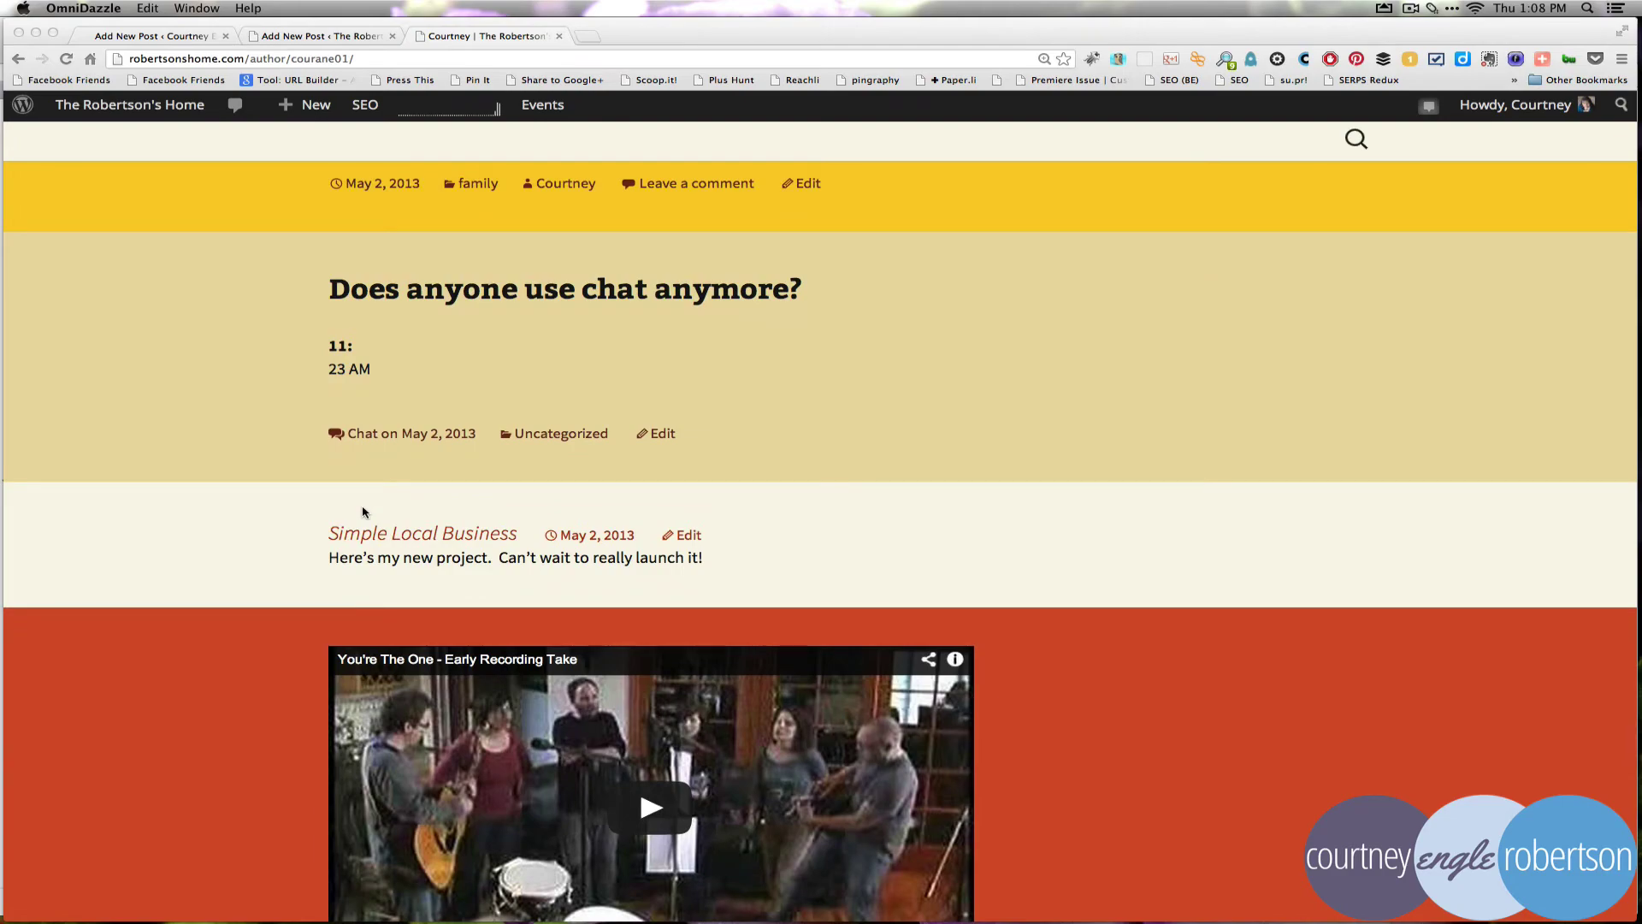
mouse_move(362, 511)
mouse_down()
mouse_move(344, 502)
mouse_move(432, 506)
mouse_move(757, 594)
mouse_up()
click(757, 593)
scroll(758, 595, down, 5)
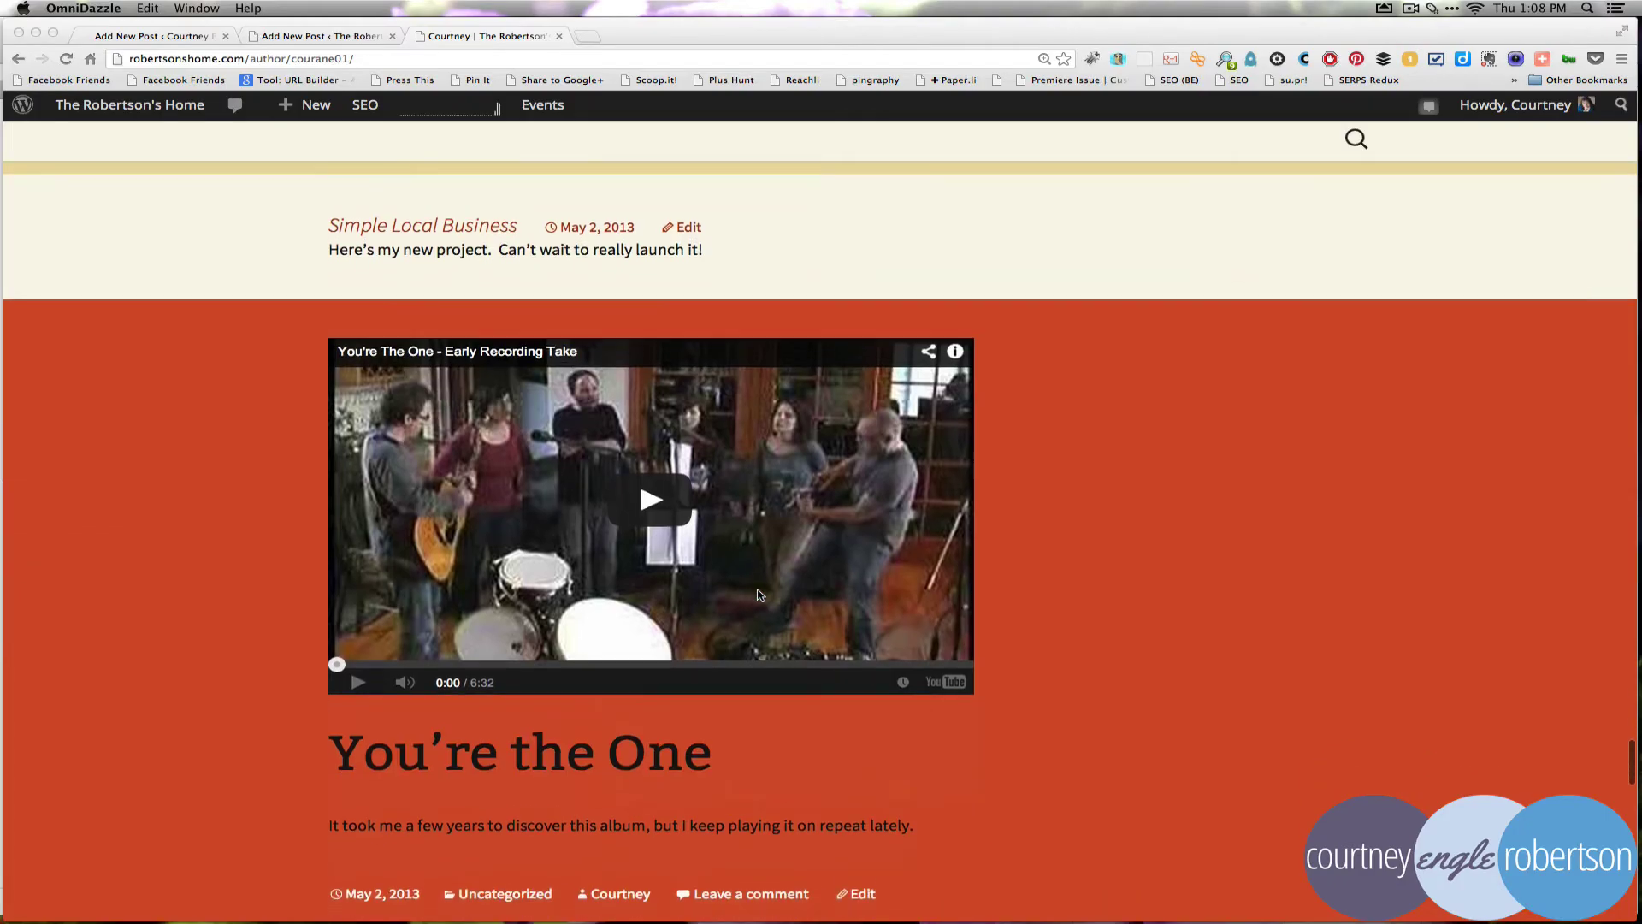
scroll(758, 596, up, 8)
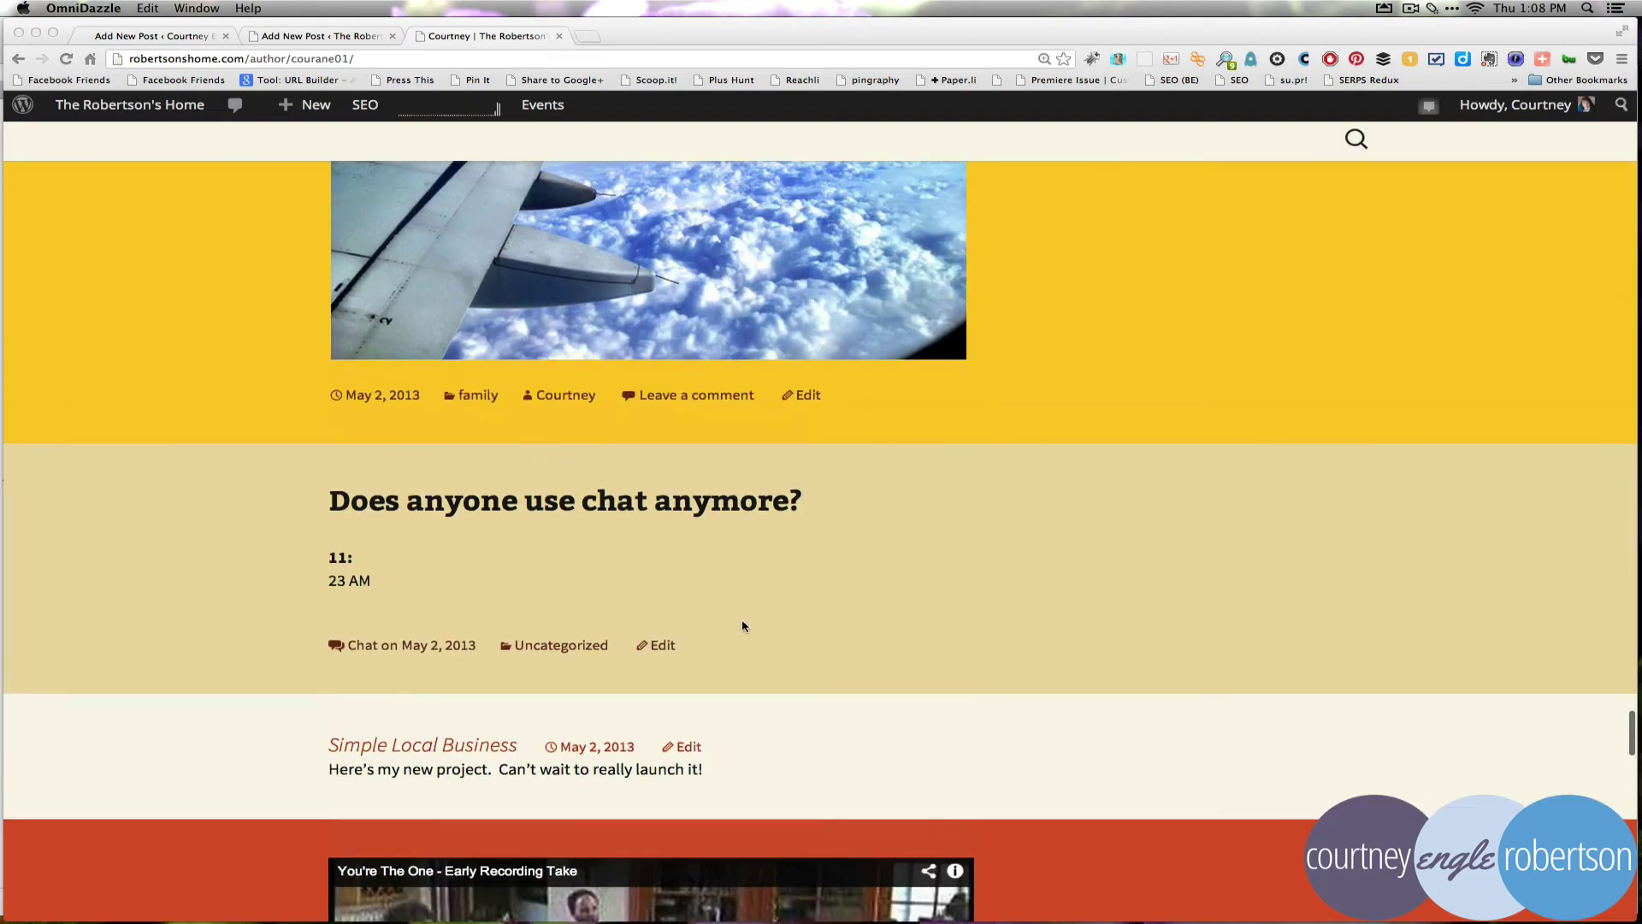
scroll(671, 772, up, 3)
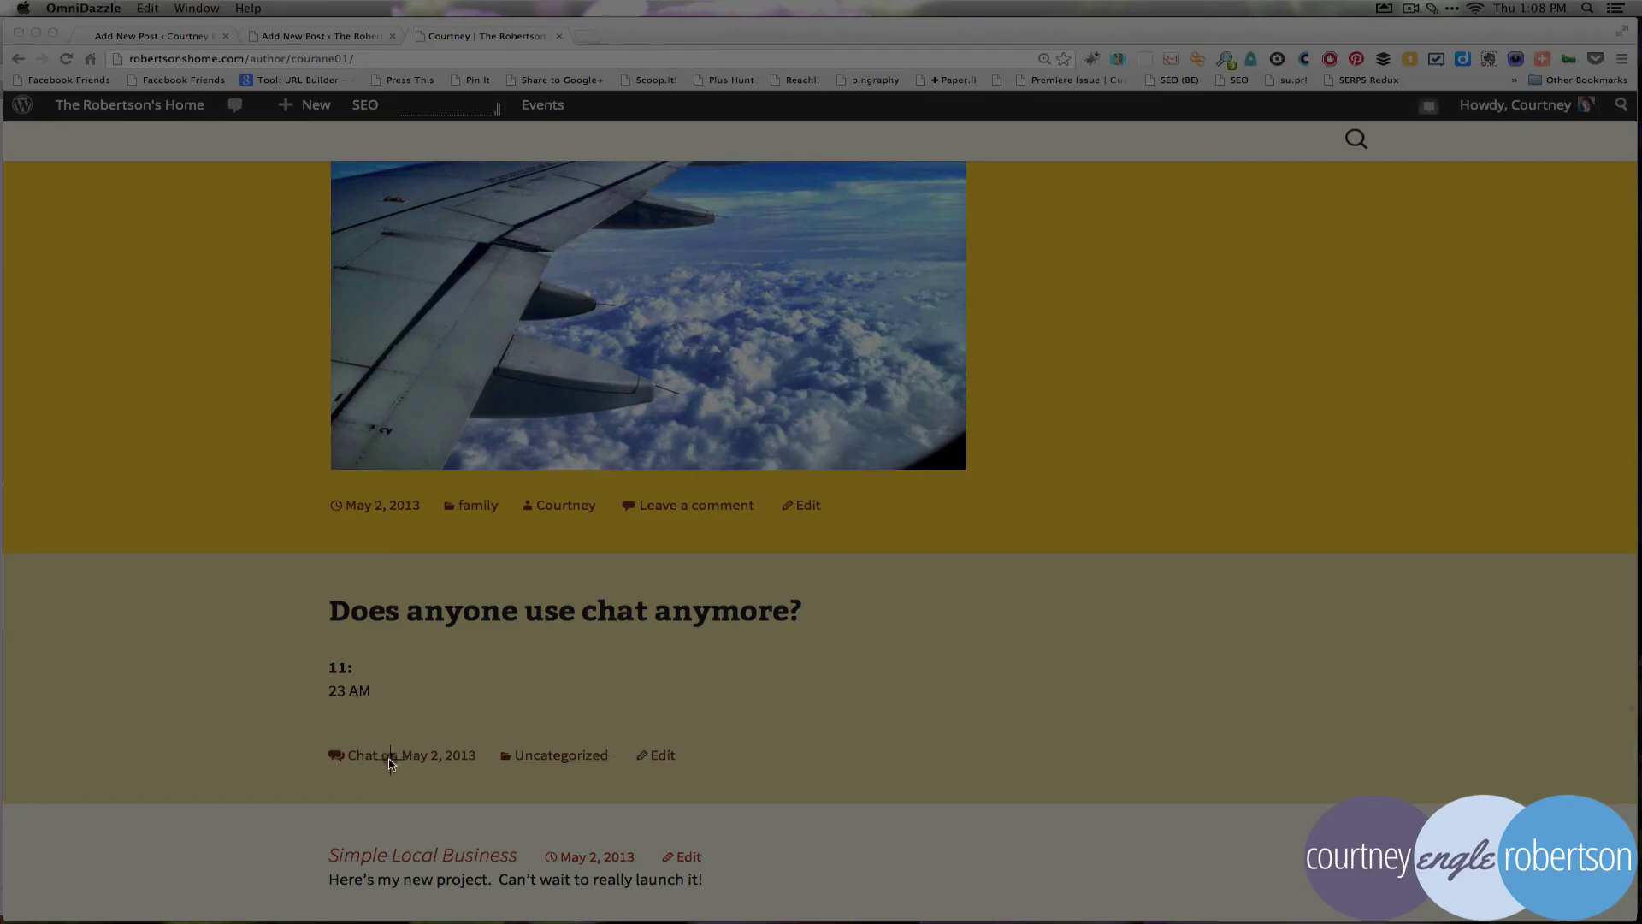
drag(295, 727, 489, 778)
scroll(489, 778, down, 10)
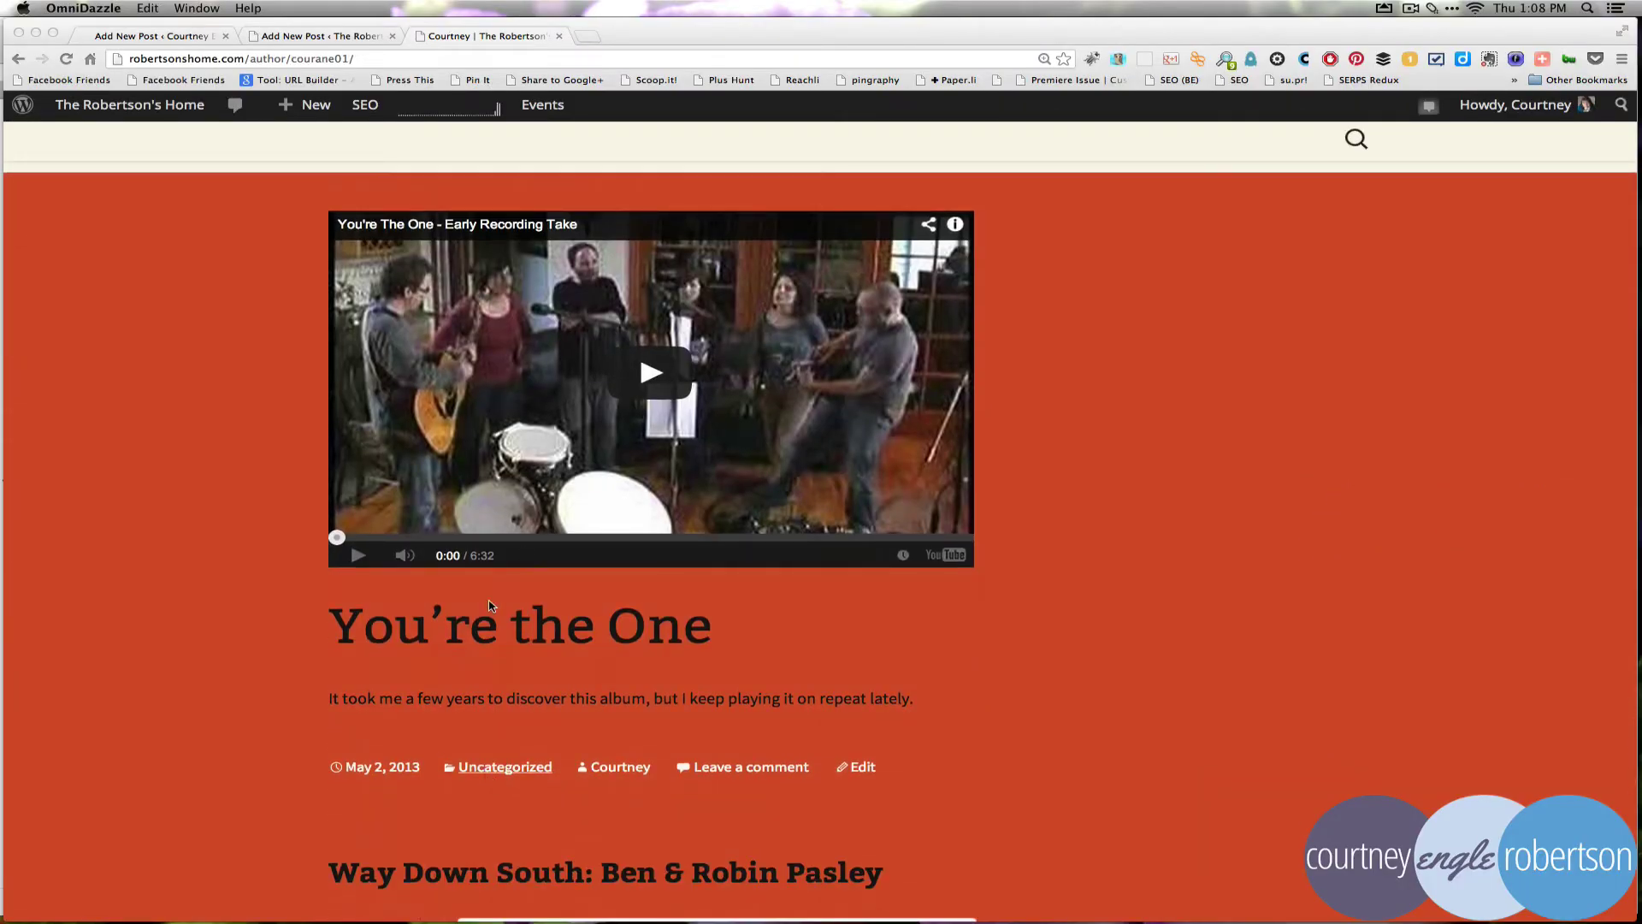
scroll(443, 487, up, 2)
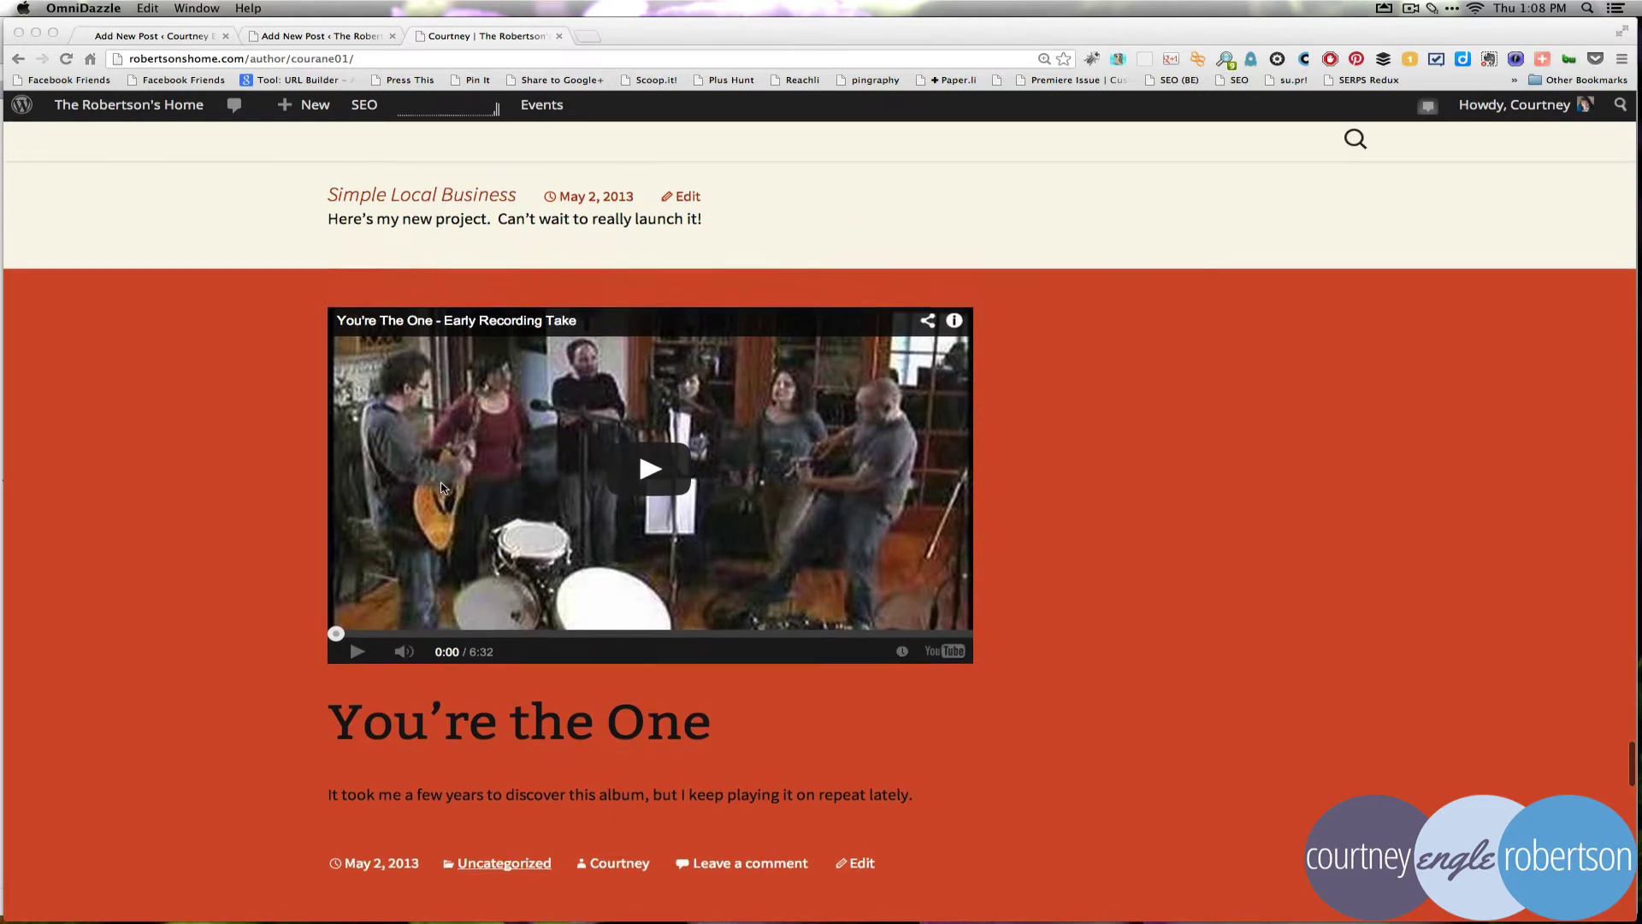
scroll(443, 487, down, 3)
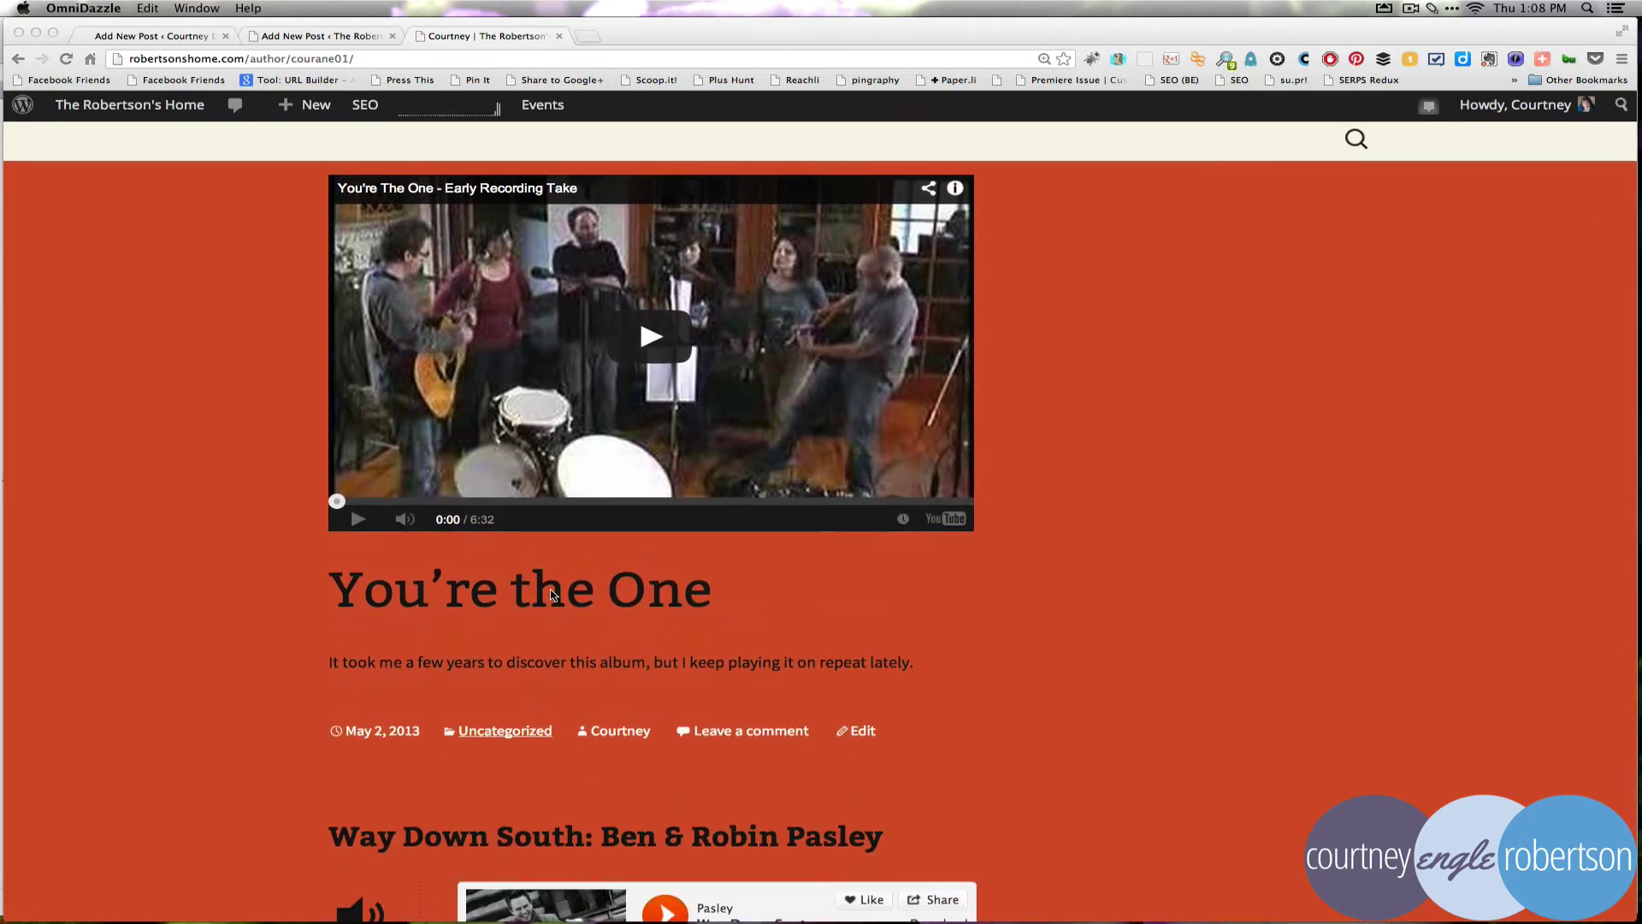
scroll(673, 588, down, 5)
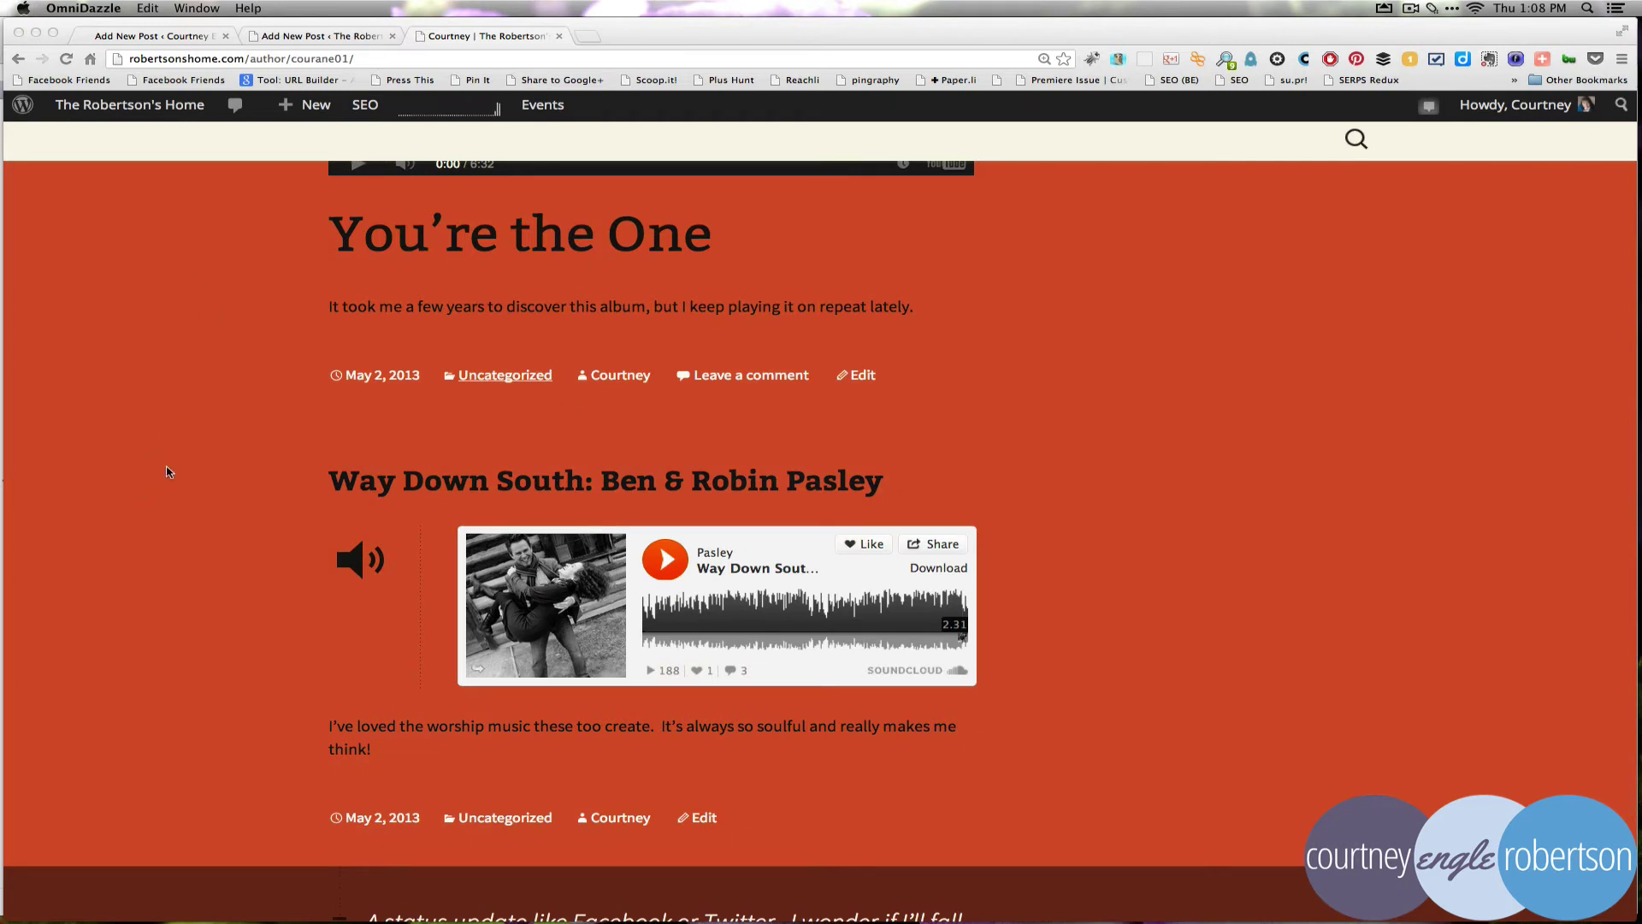
scroll(168, 472, down, 1)
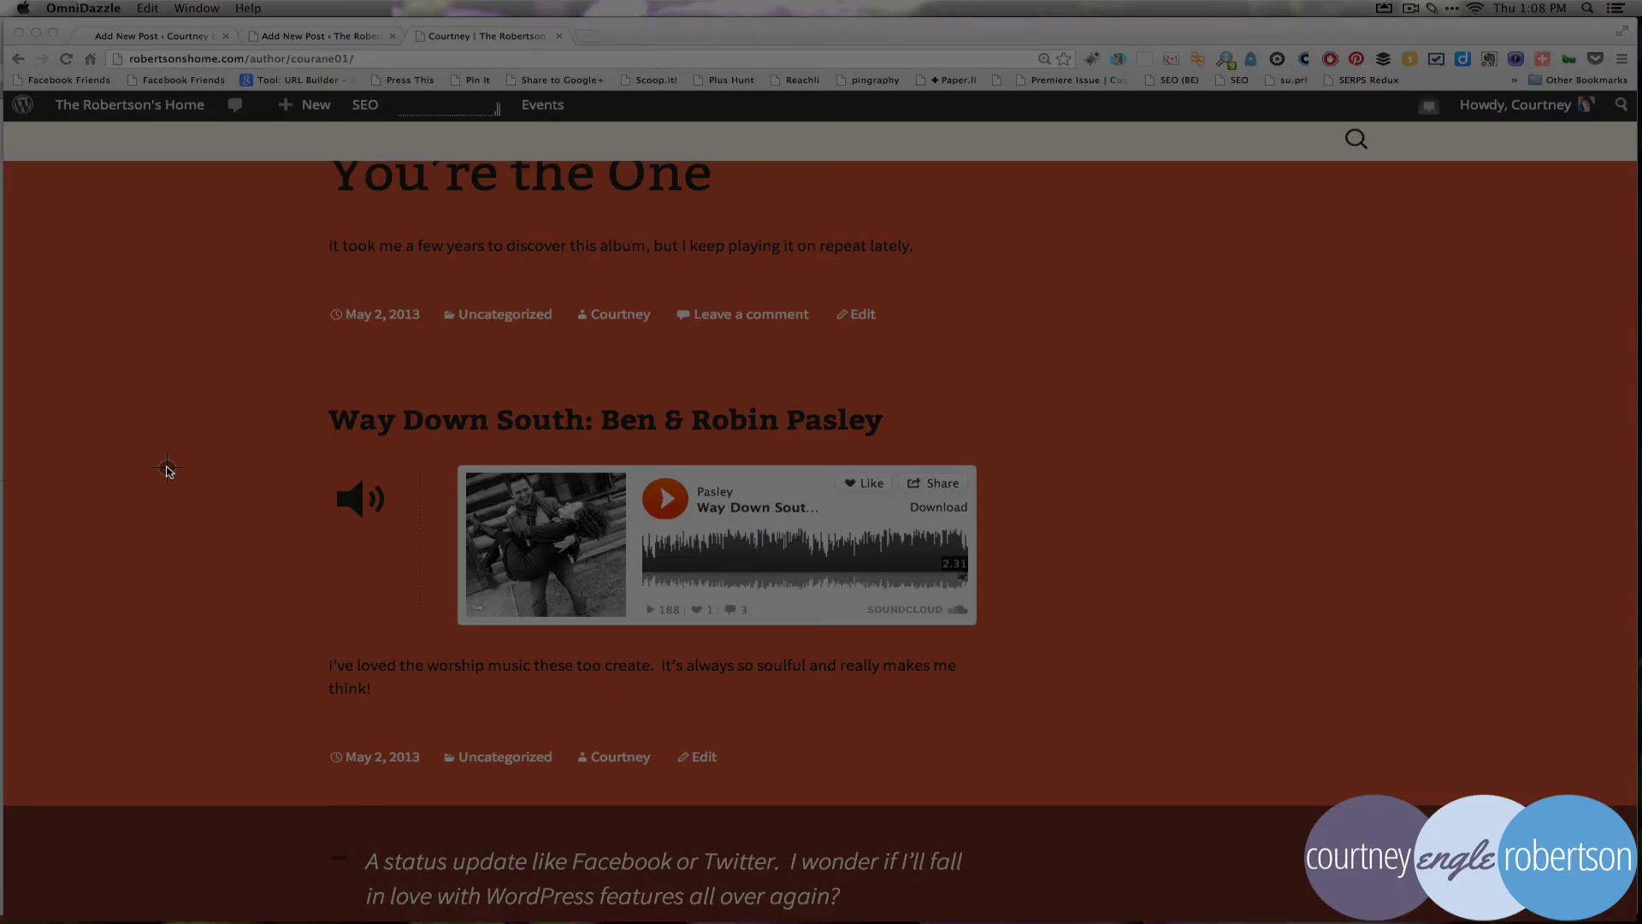
drag(278, 363, 413, 656)
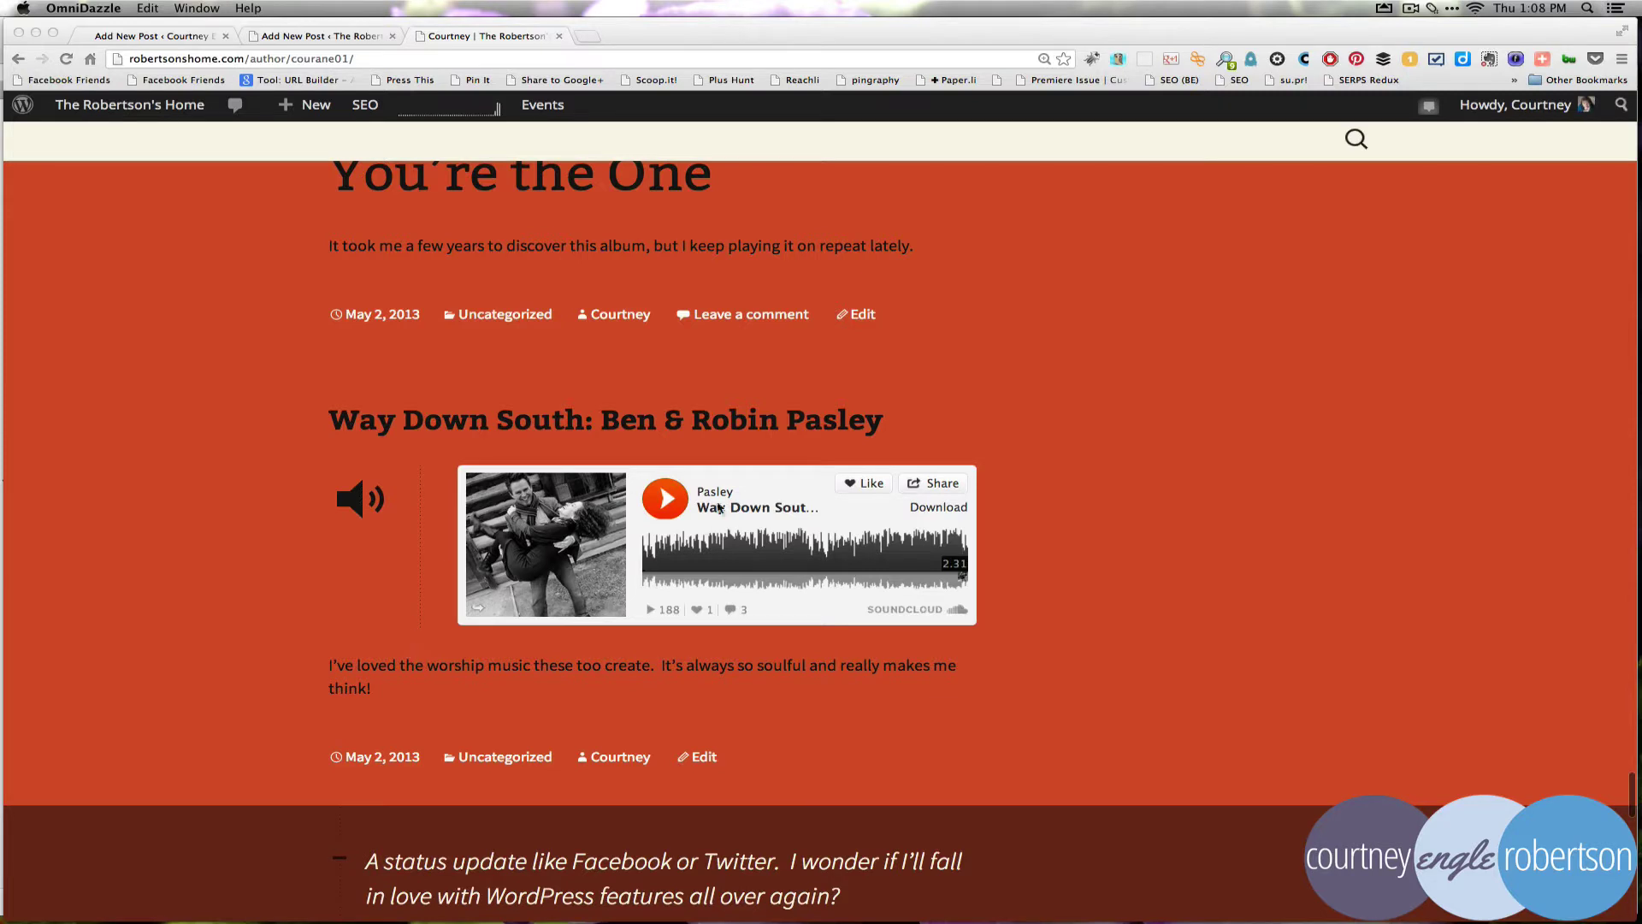
scroll(668, 489, down, 5)
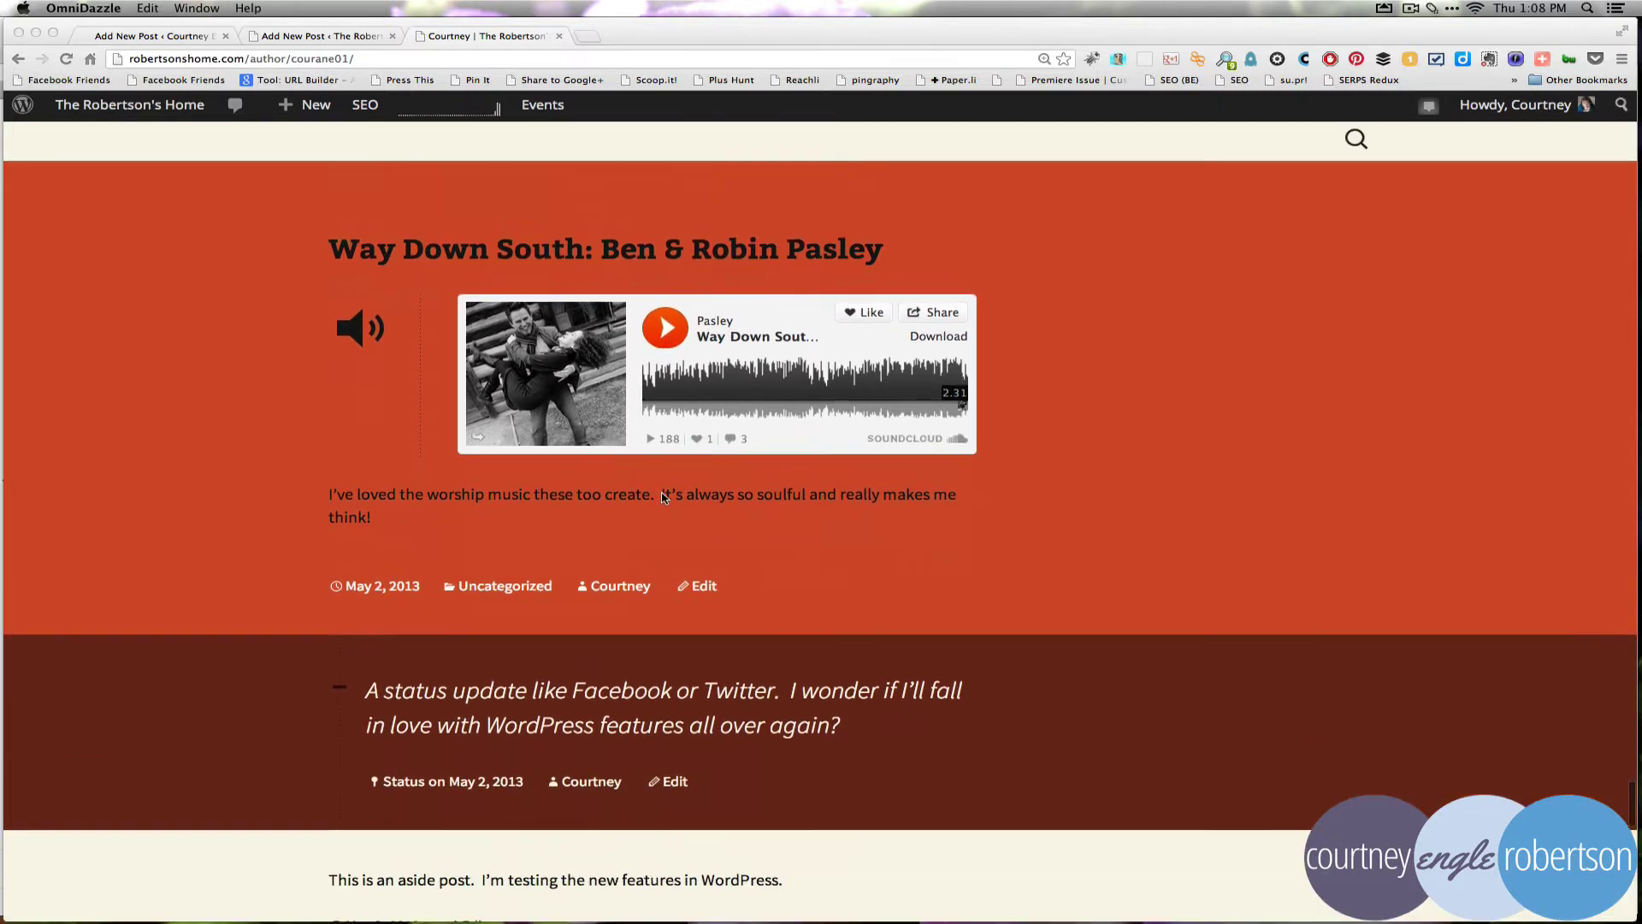
Step: Scroll past the status, aside and quote posts, marking them up on screen
key(ctrl+alt+super+h)
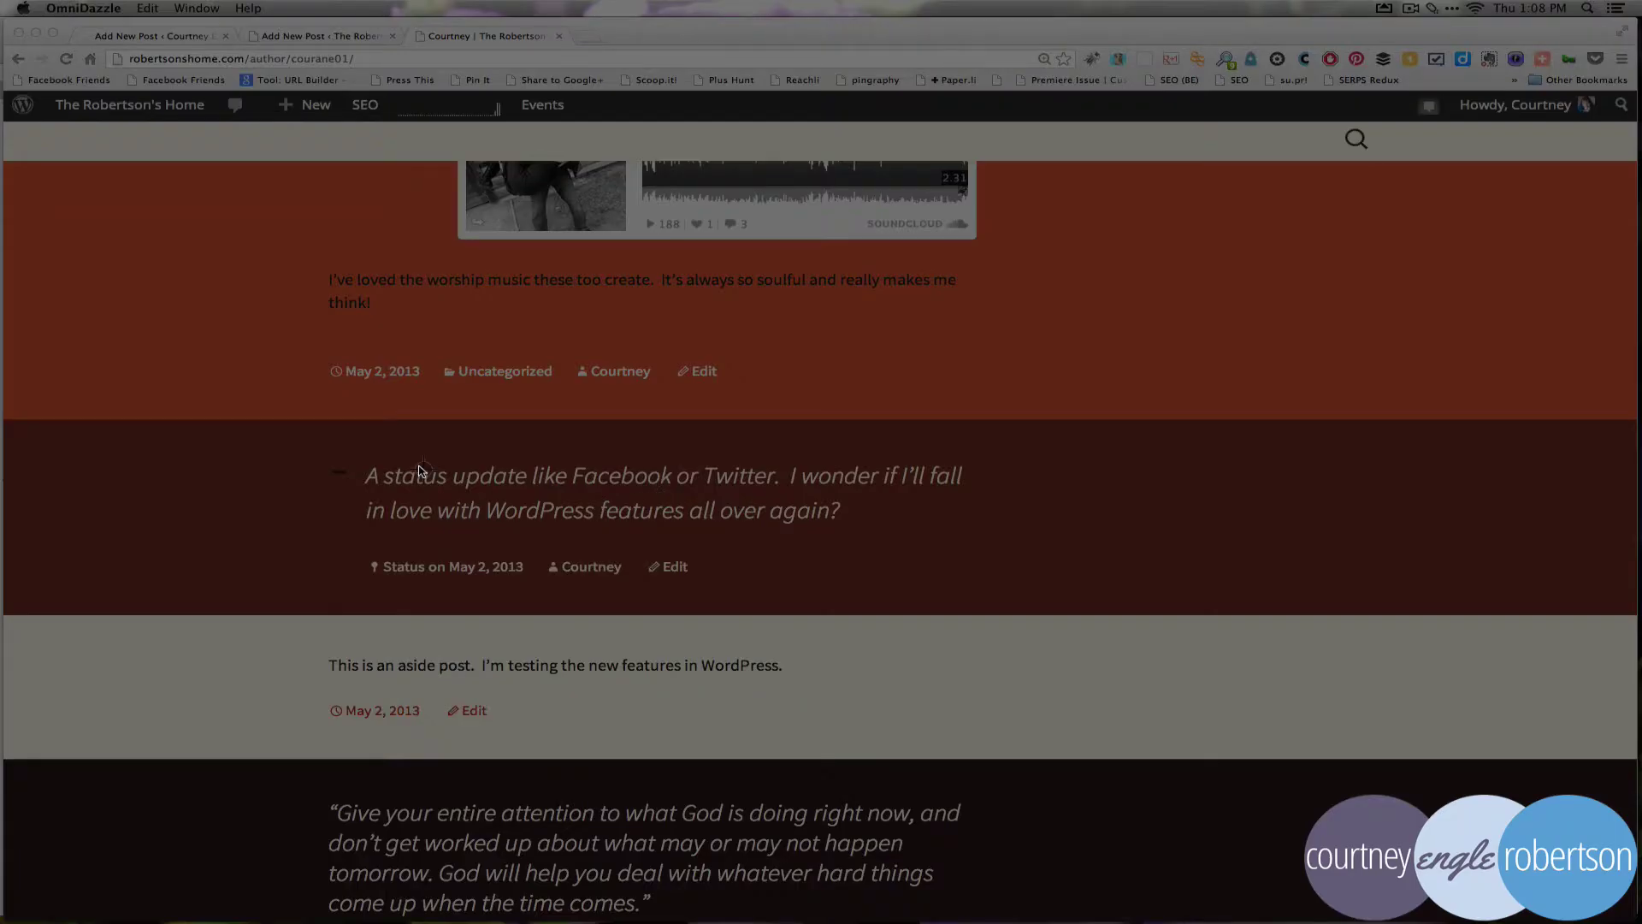
drag(308, 443, 915, 710)
drag(1020, 672, 1139, 622)
key(Escape)
scroll(1137, 622, down, 3)
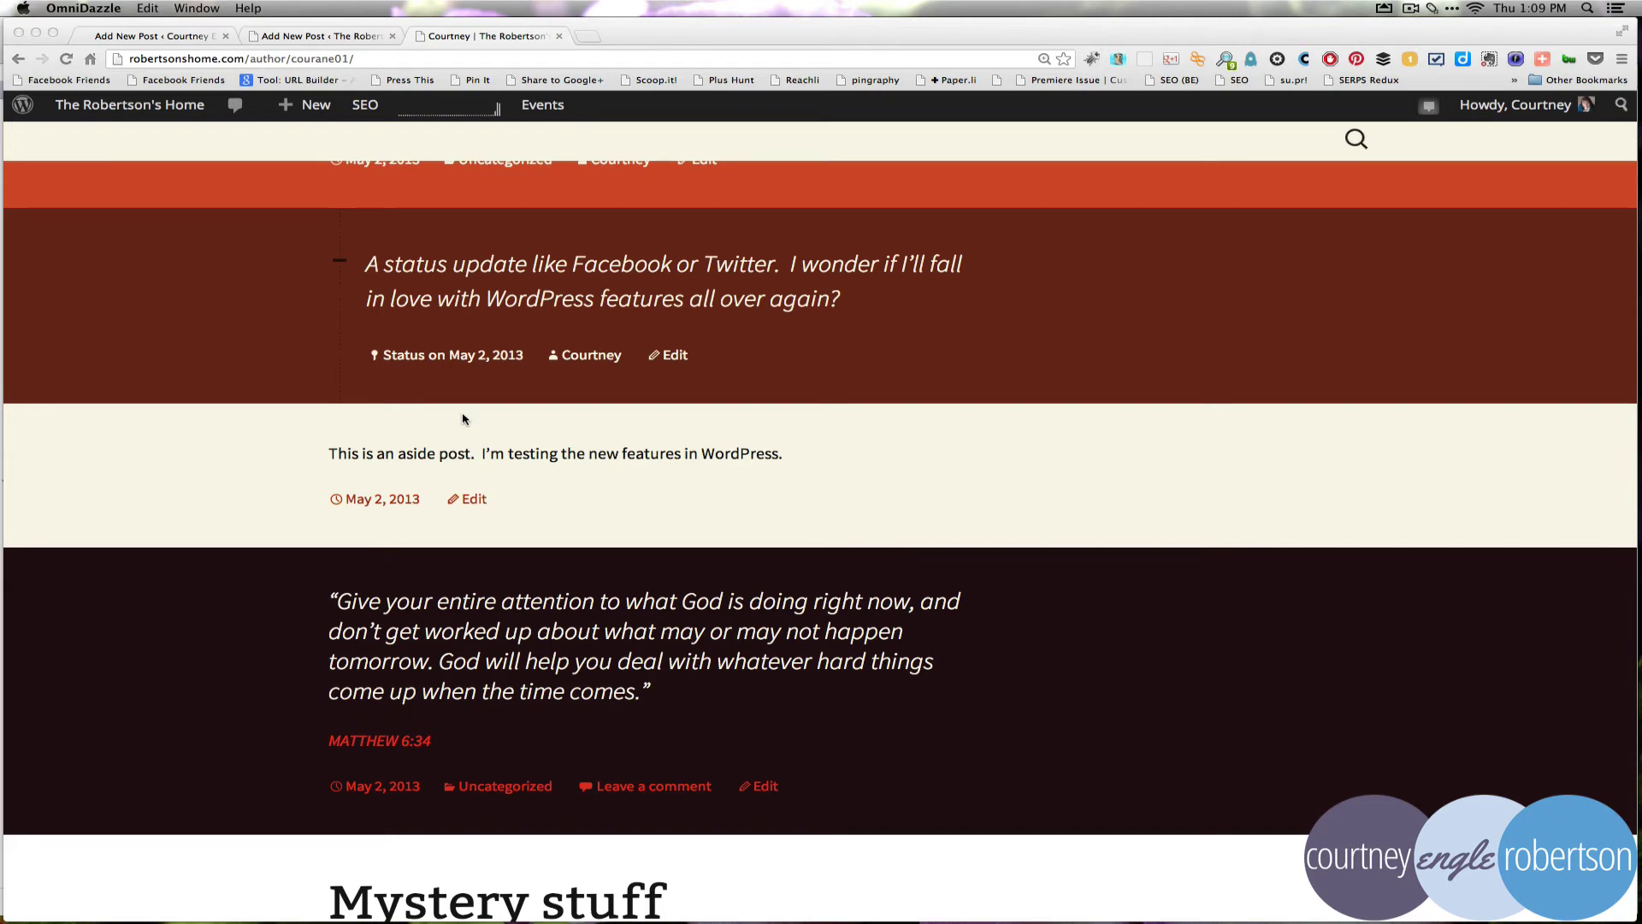
key(ctrl+alt+d)
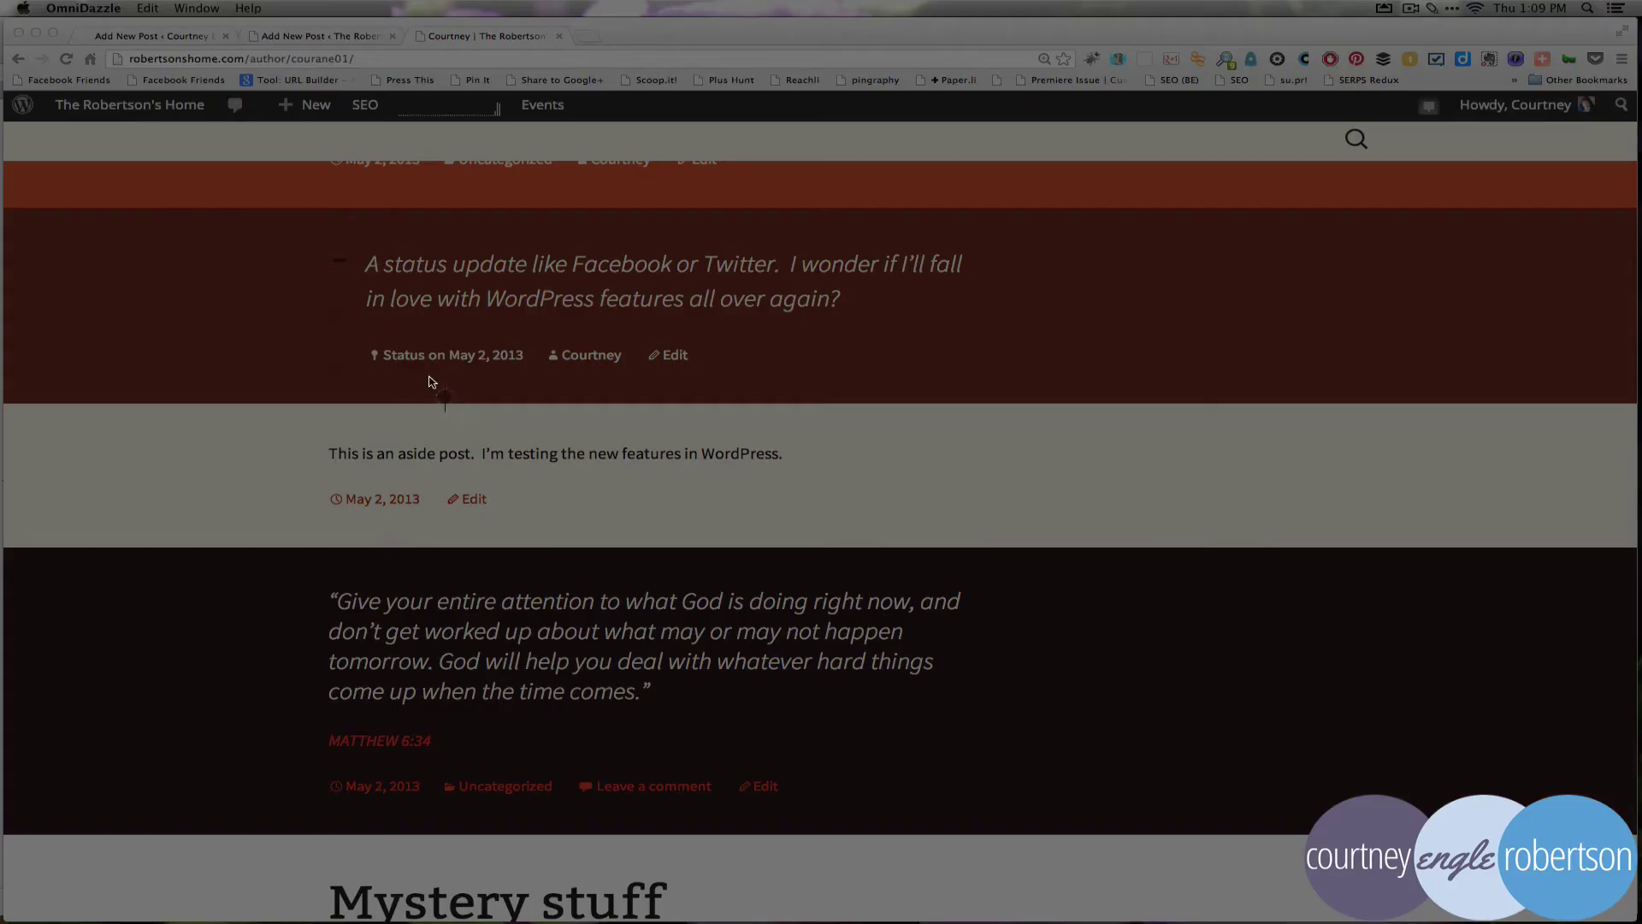
drag(330, 257, 371, 279)
key(ctrl+alt+d)
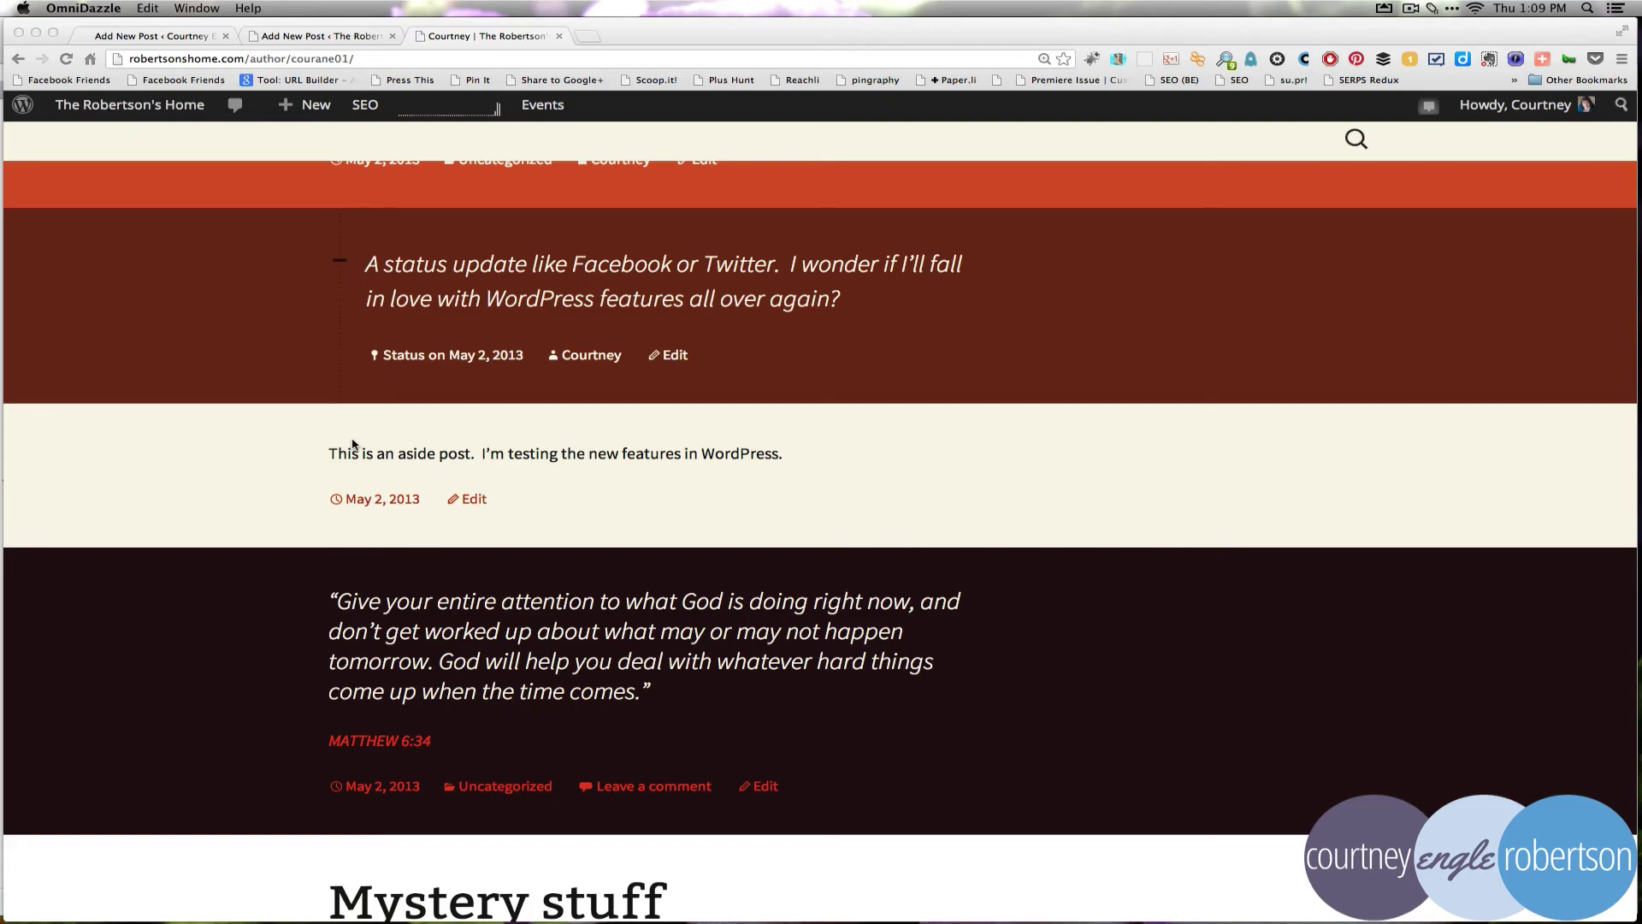
key(ctrl+alt+d)
mouse_move(294, 568)
mouse_down()
mouse_move(989, 759)
mouse_move(1009, 727)
mouse_up()
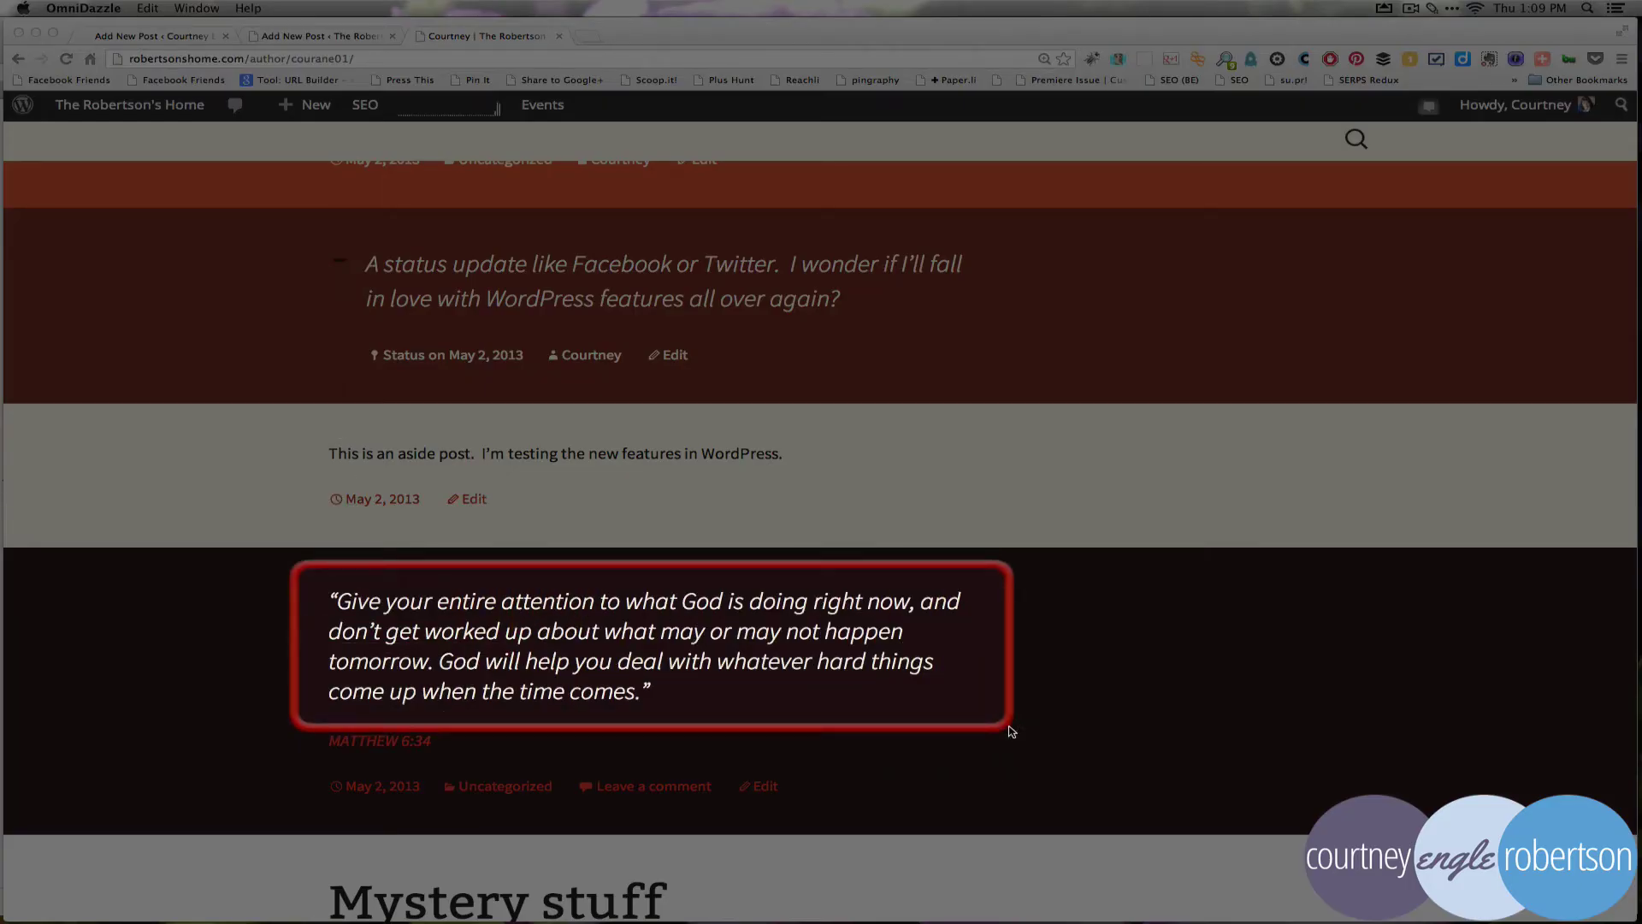
key(ctrl+alt+d)
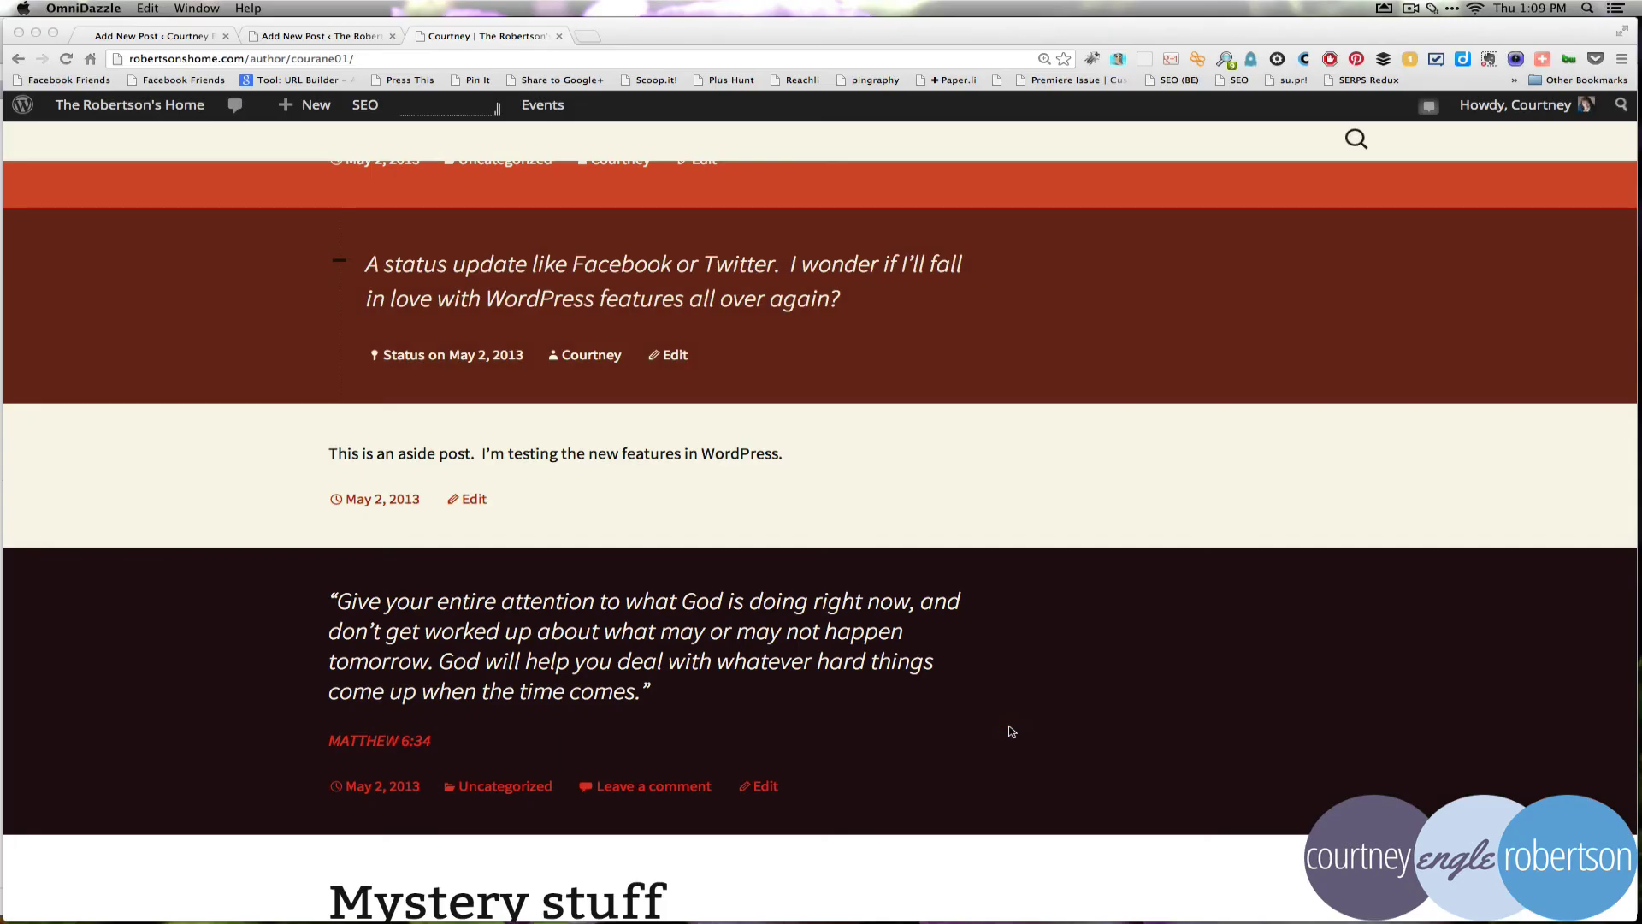
Step: Scroll back up to the yellow gallery post with its photo grid
scroll(860, 673, down, 3)
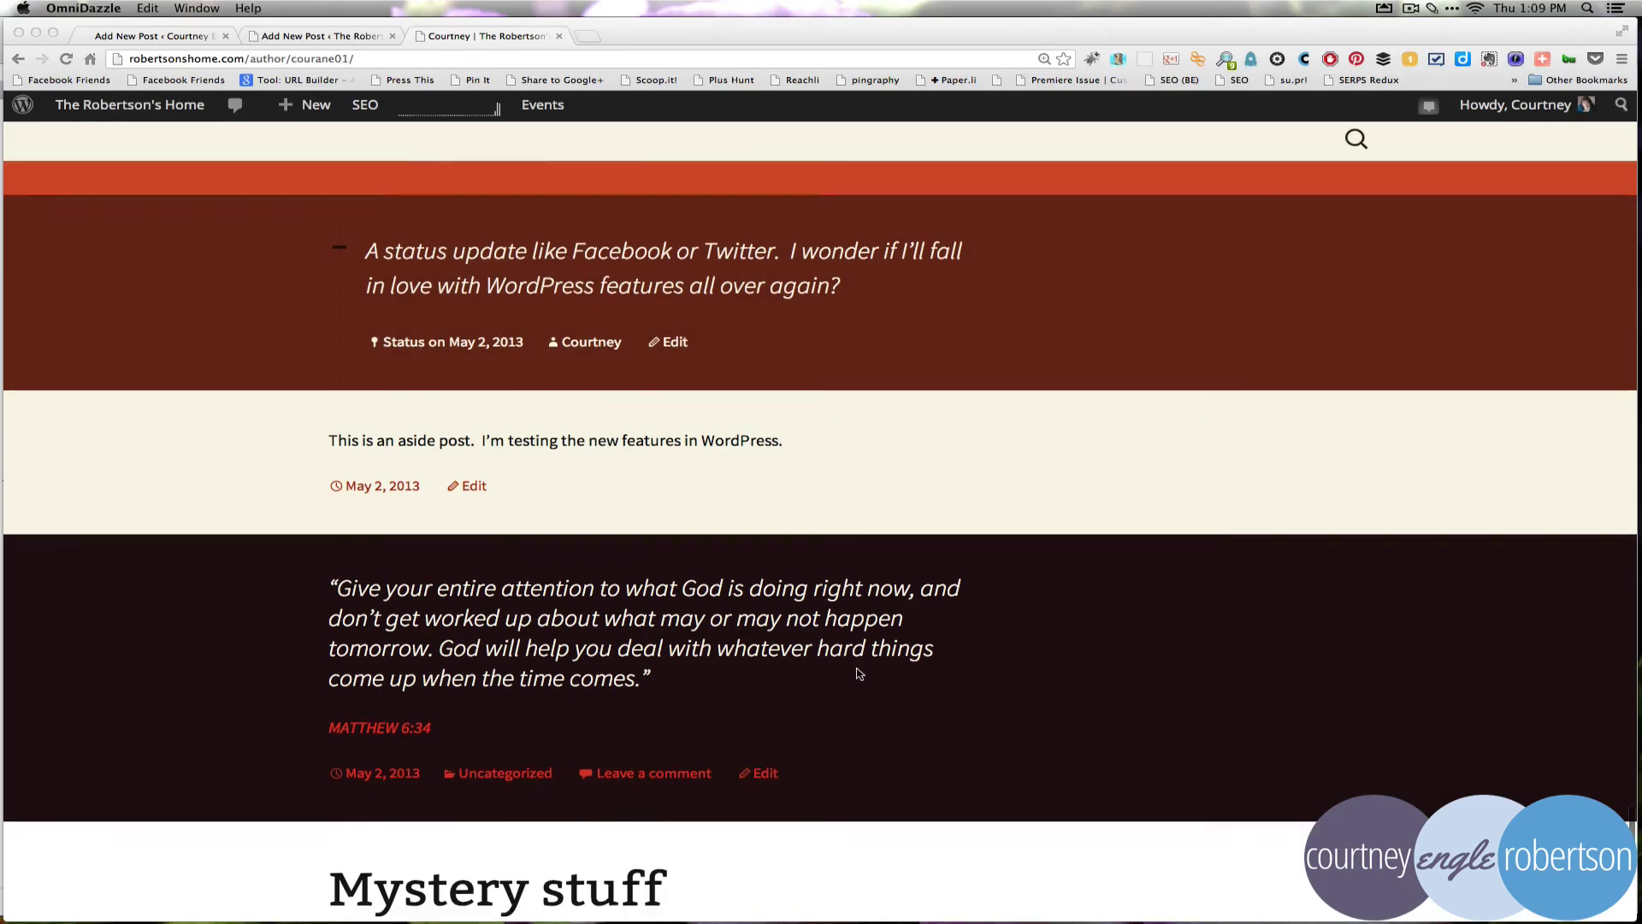
scroll(859, 673, down, 3)
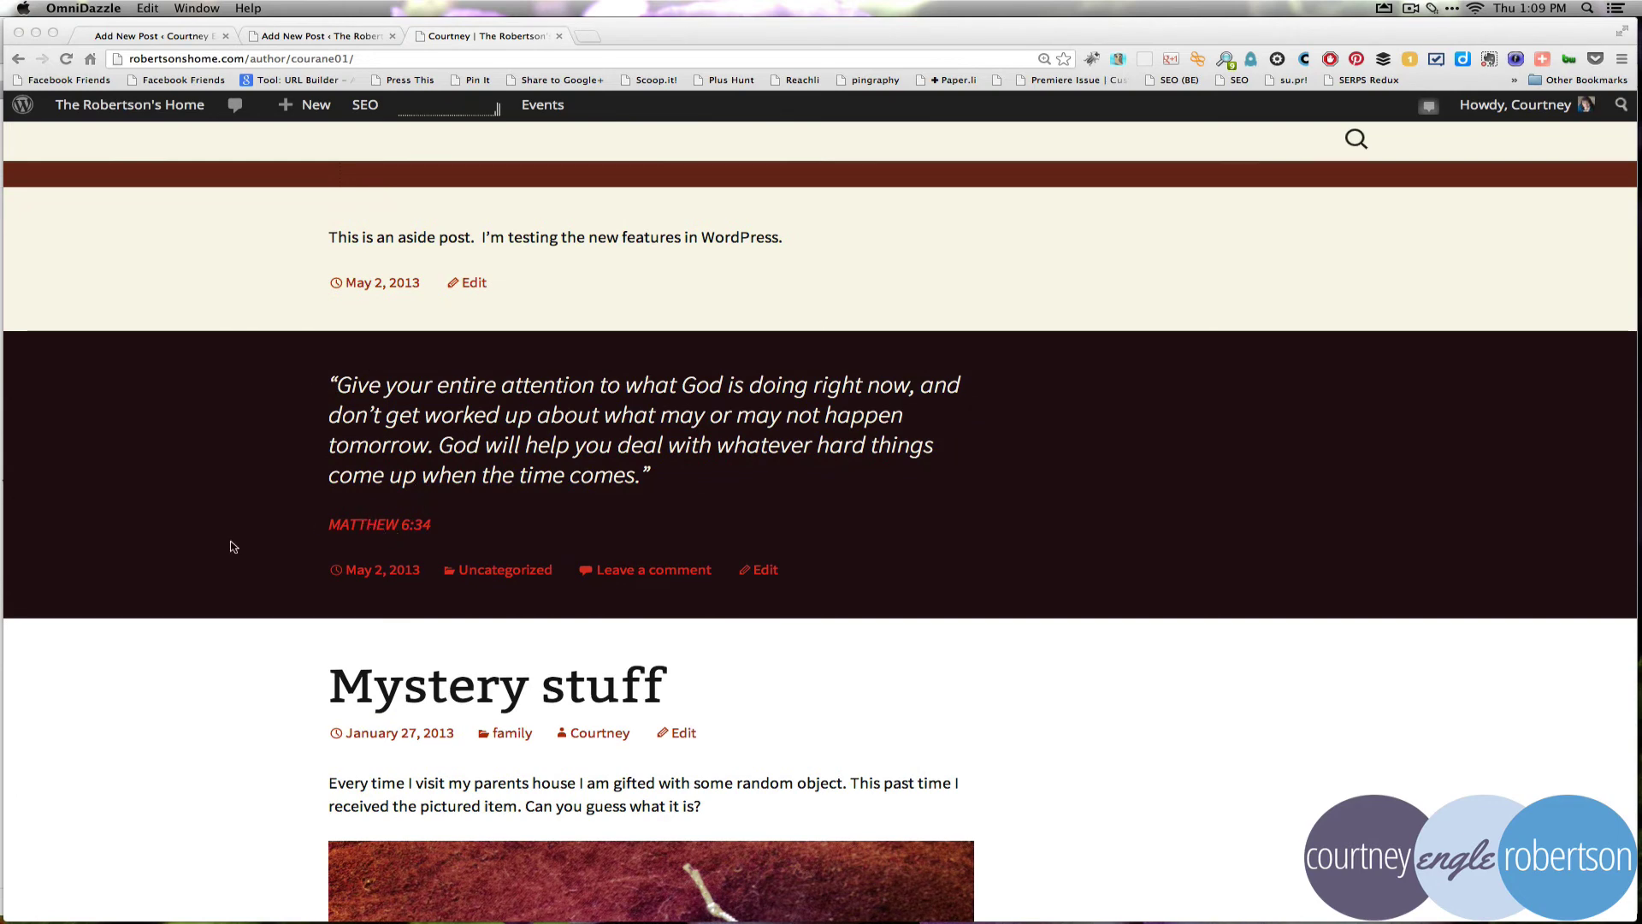
scroll(230, 546, up, 10)
scroll(230, 546, up, 15)
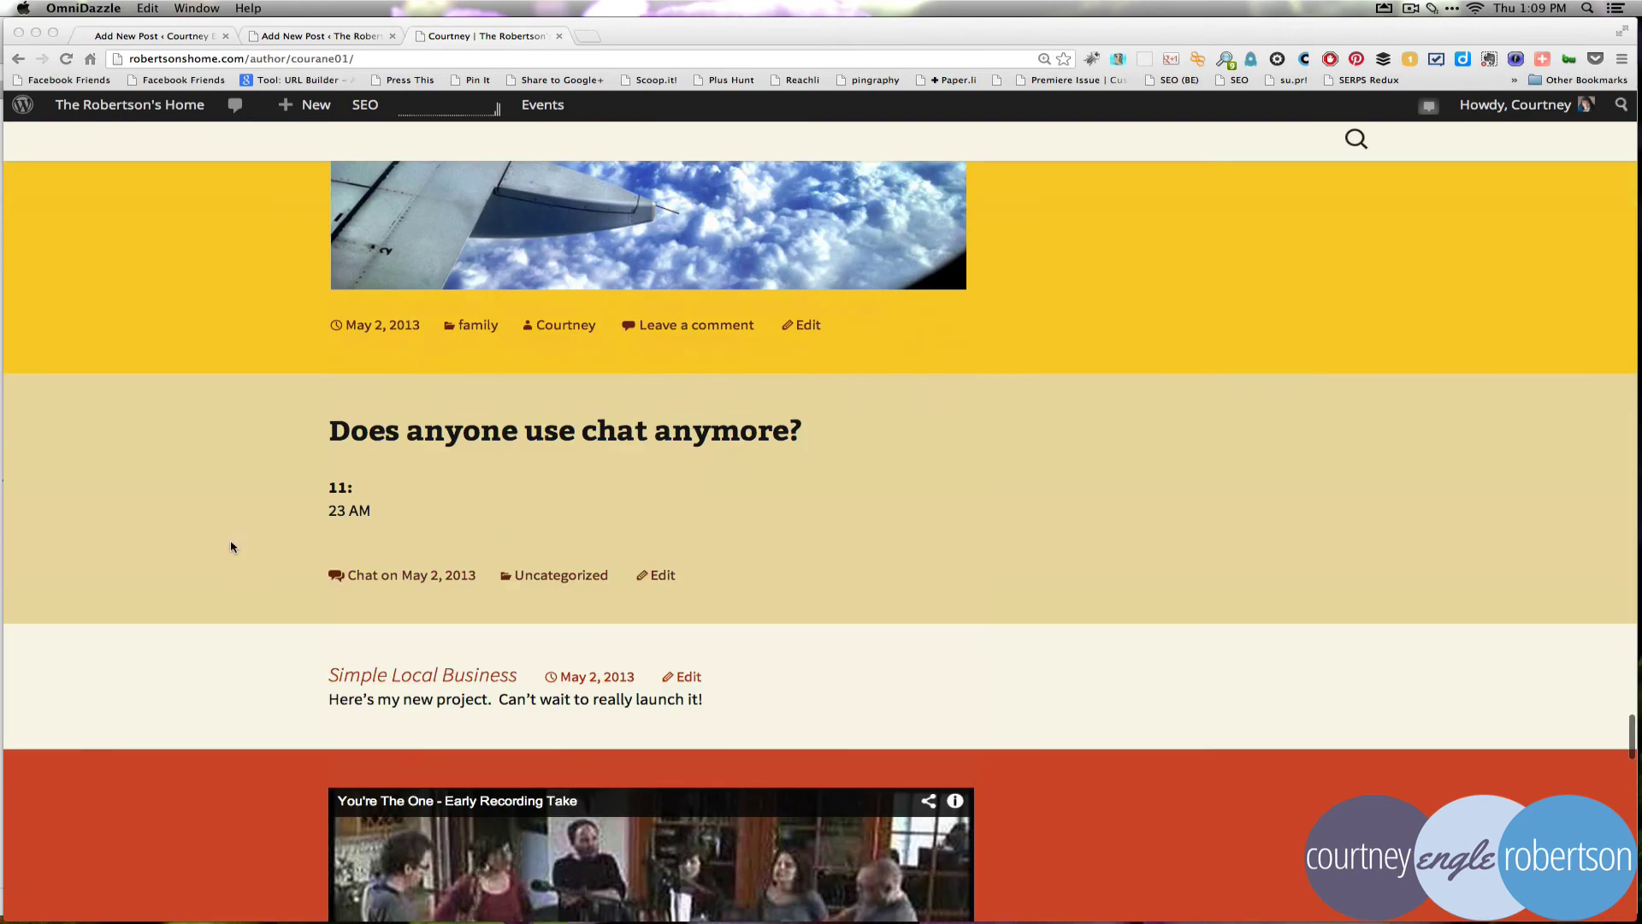
scroll(230, 546, up, 15)
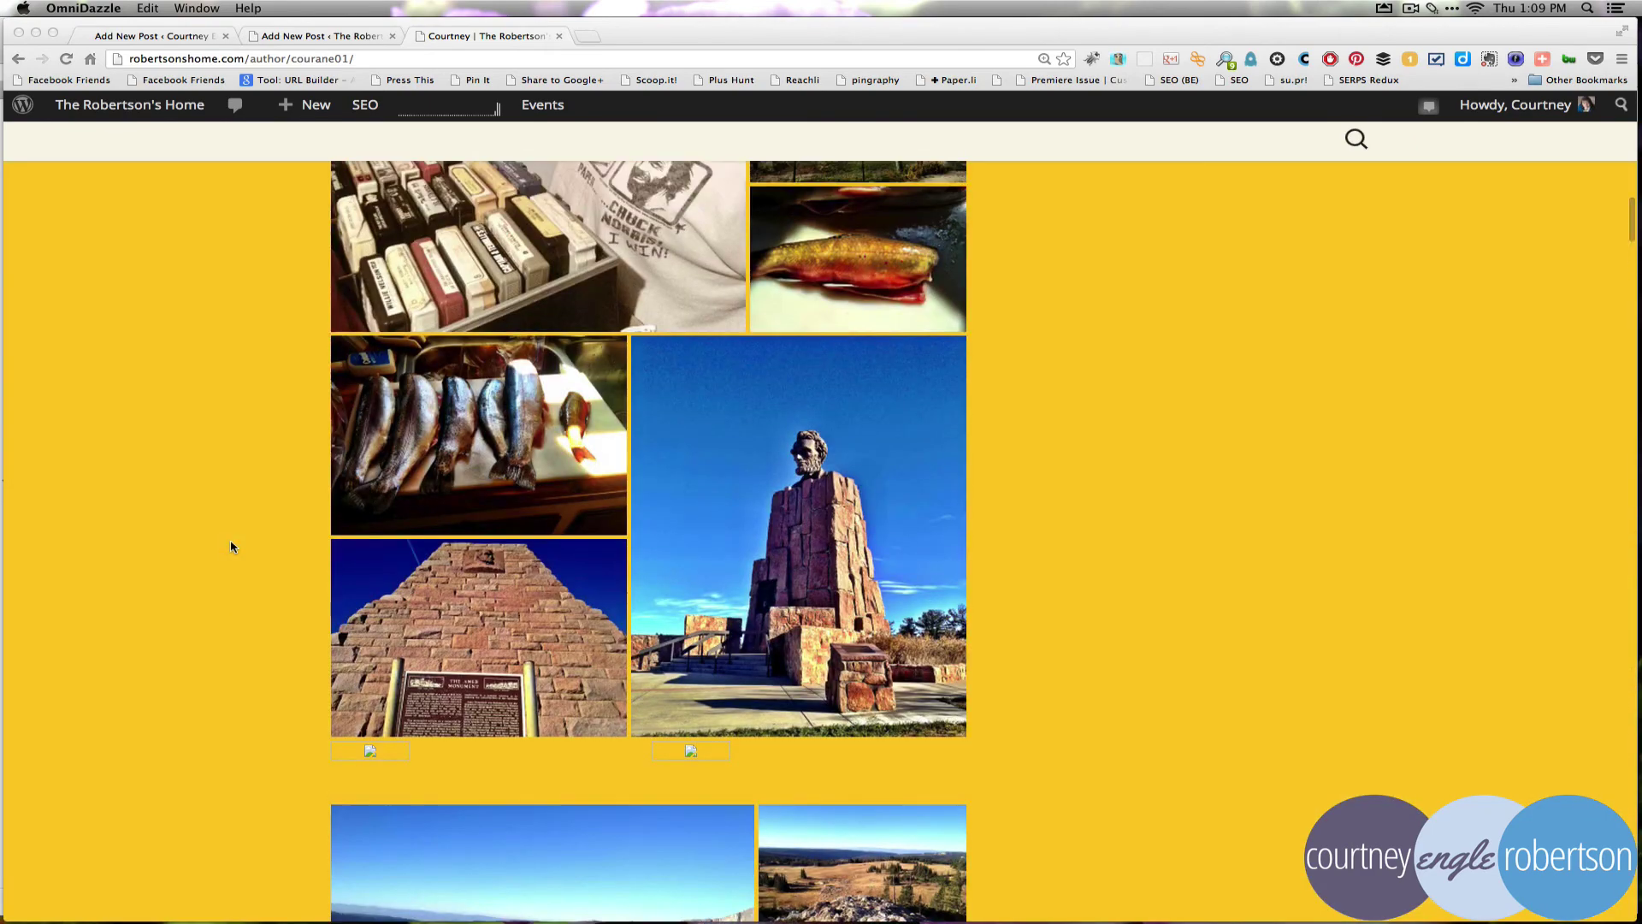
Step: From the Add New Post tab, go to Themes and customize Twenty Thirteen
click(307, 36)
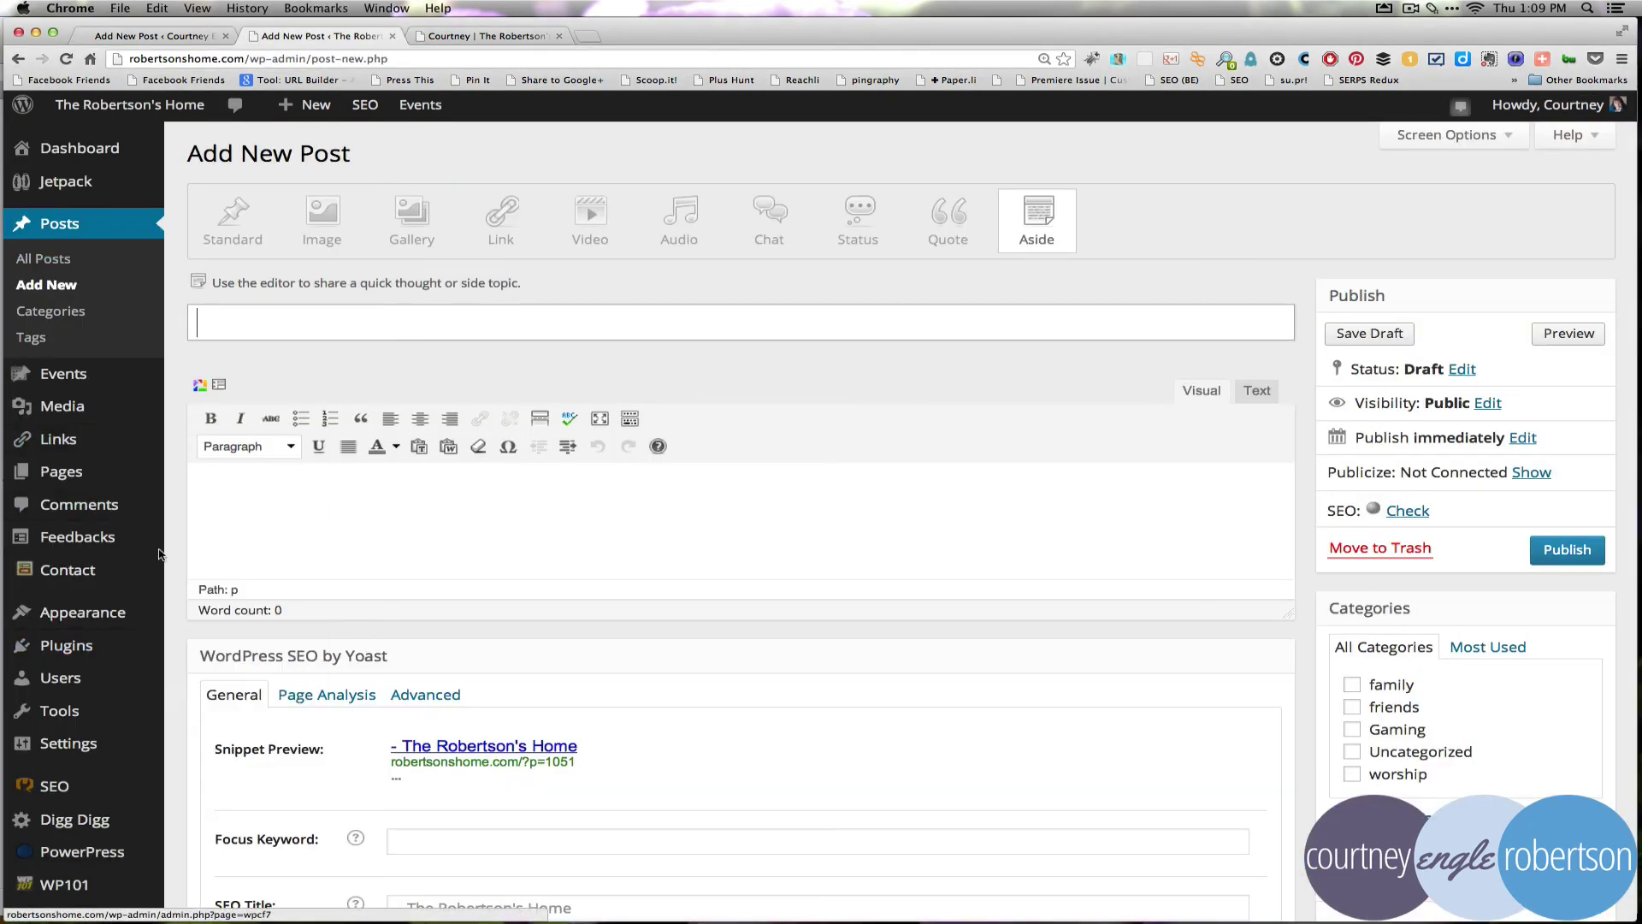
mouse_move(101, 612)
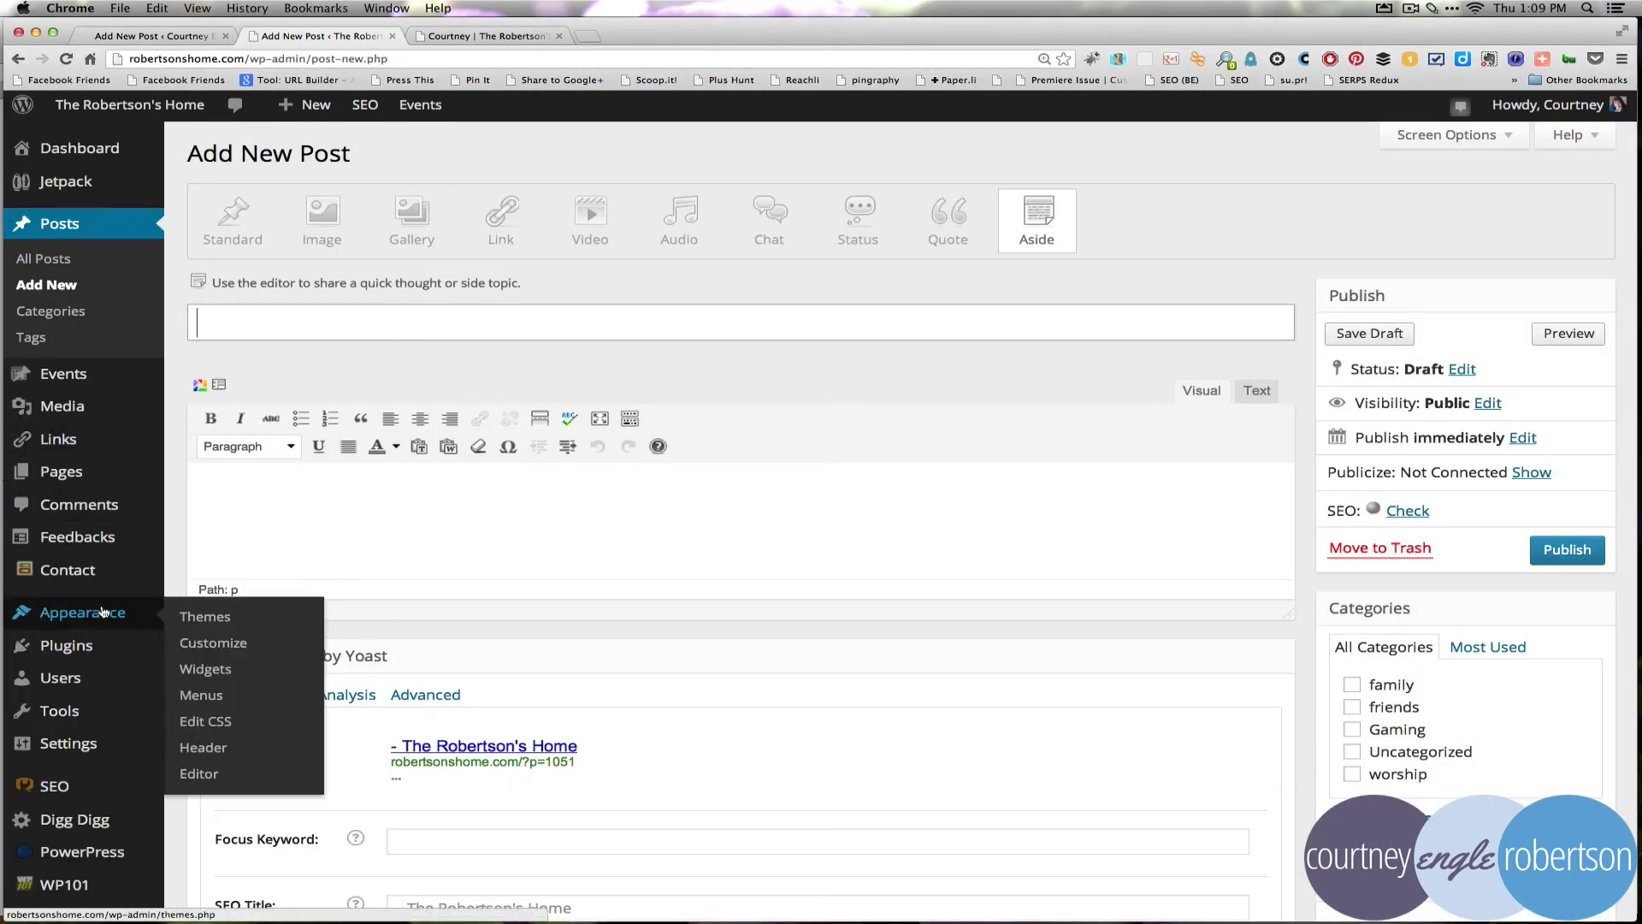
click(233, 619)
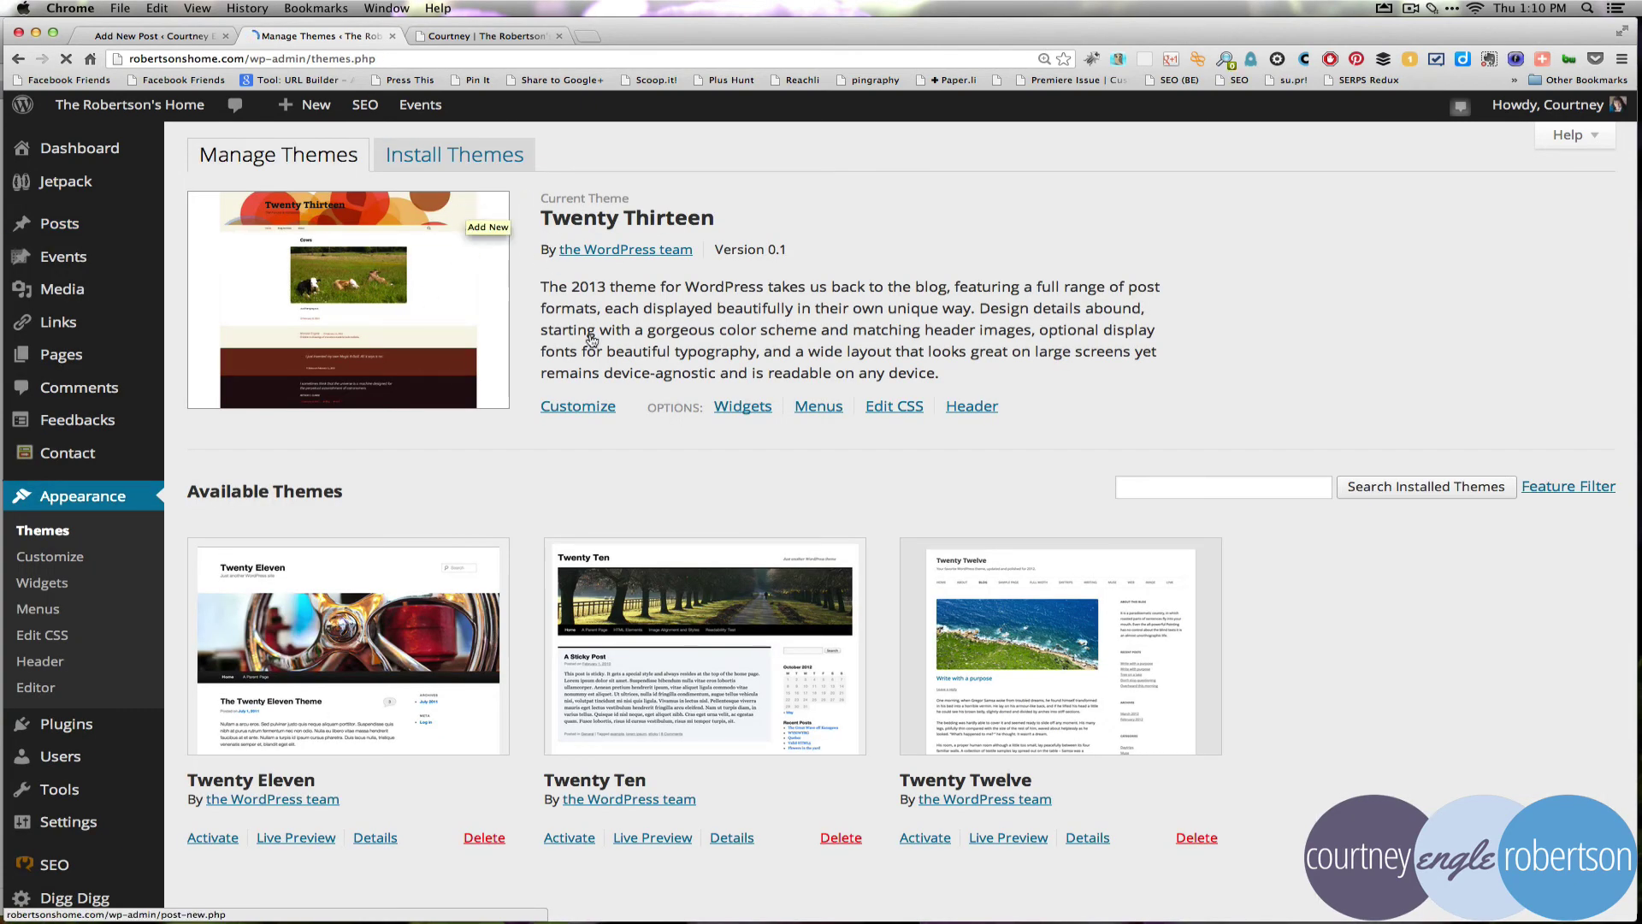
click(586, 407)
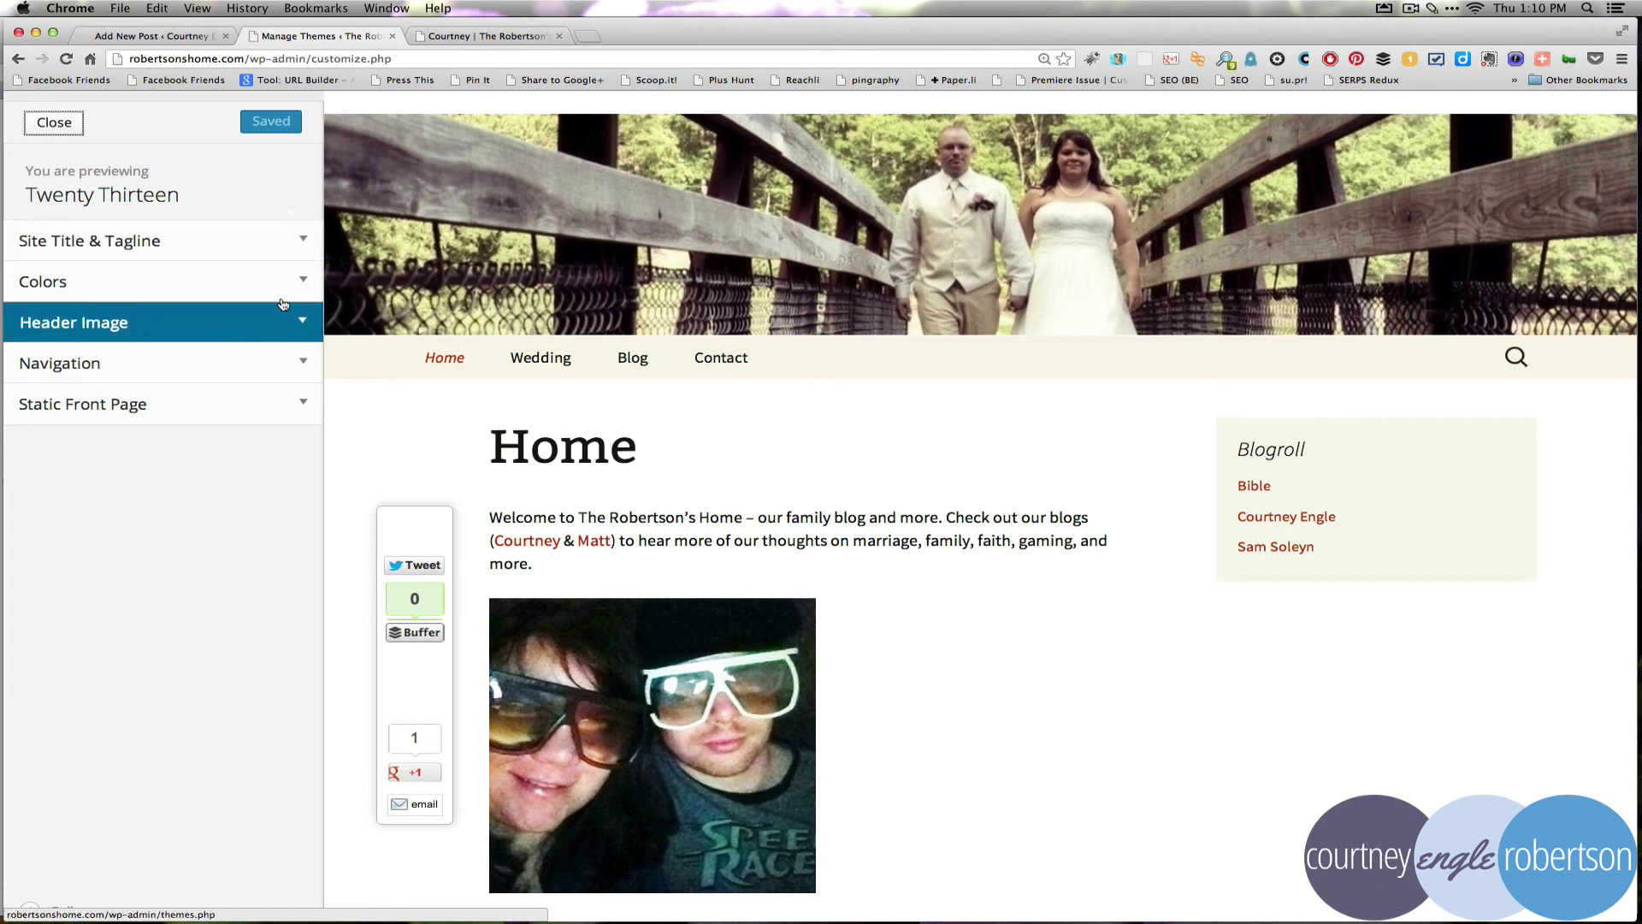
Step: Expand Header Image, Colors, Site Title & Tagline, Navigation and Static Front Page in turn
click(303, 324)
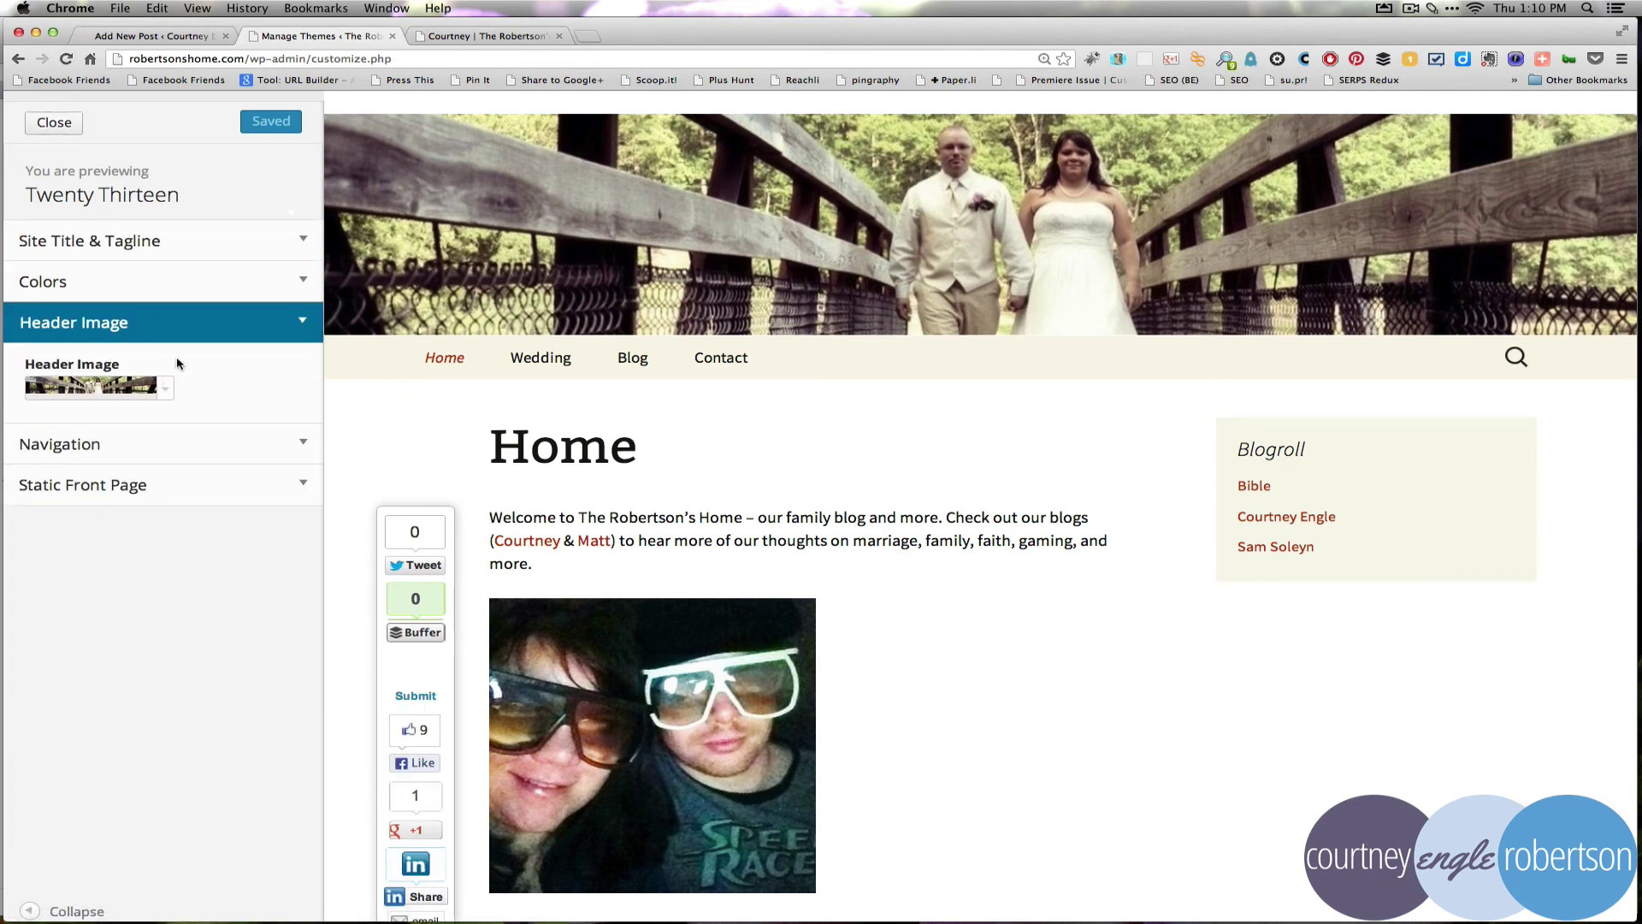
click(302, 282)
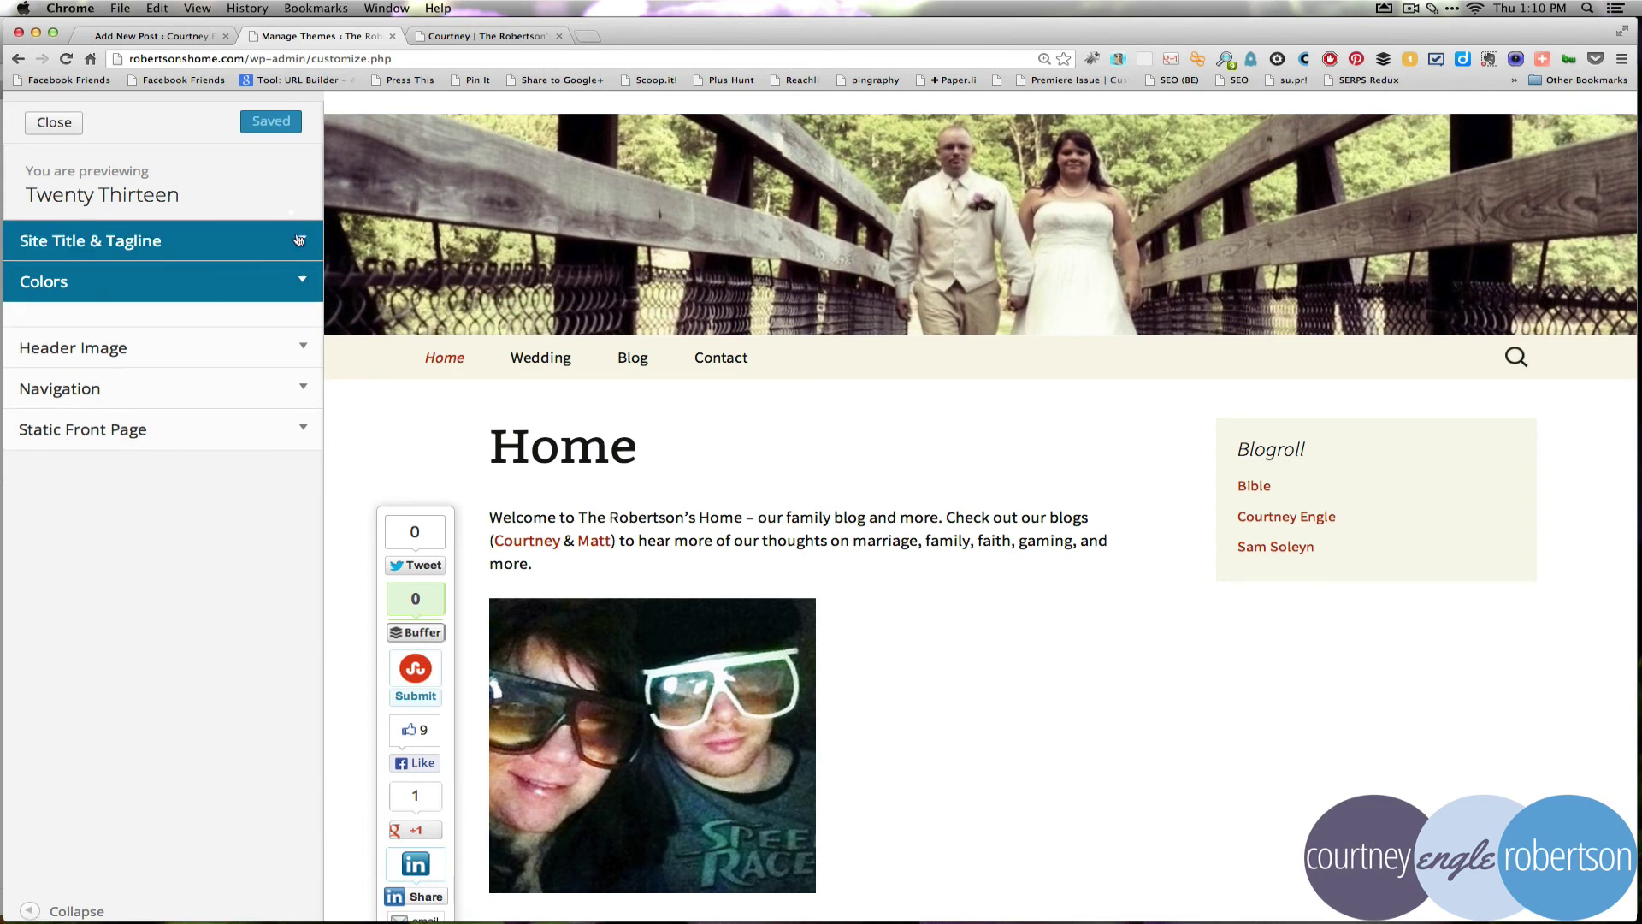
click(296, 238)
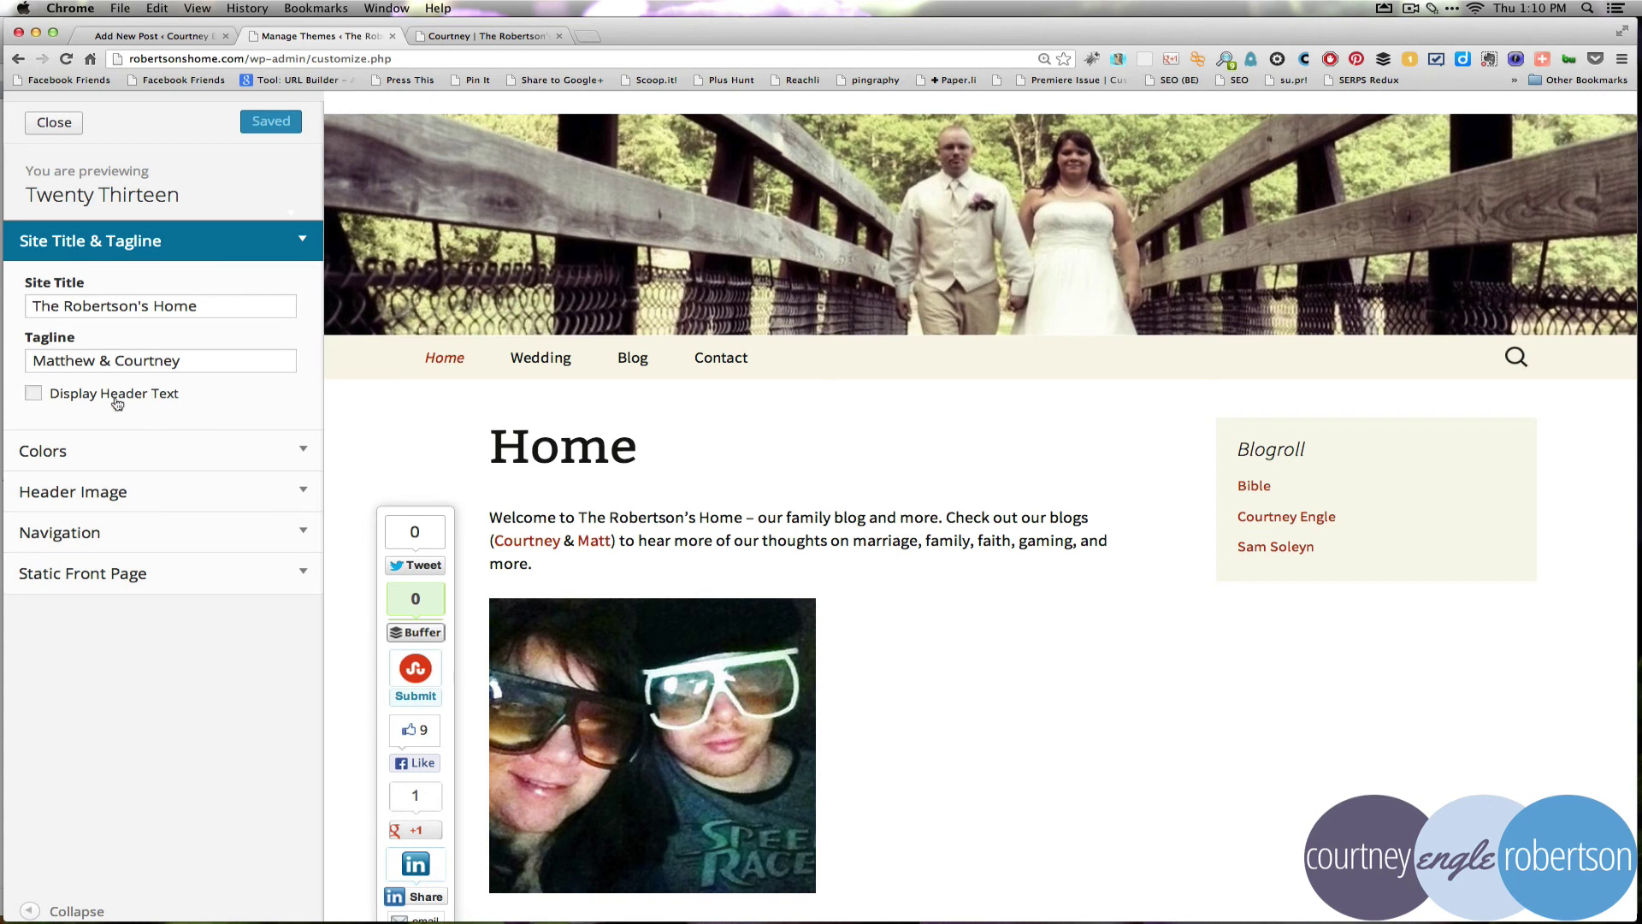
click(248, 531)
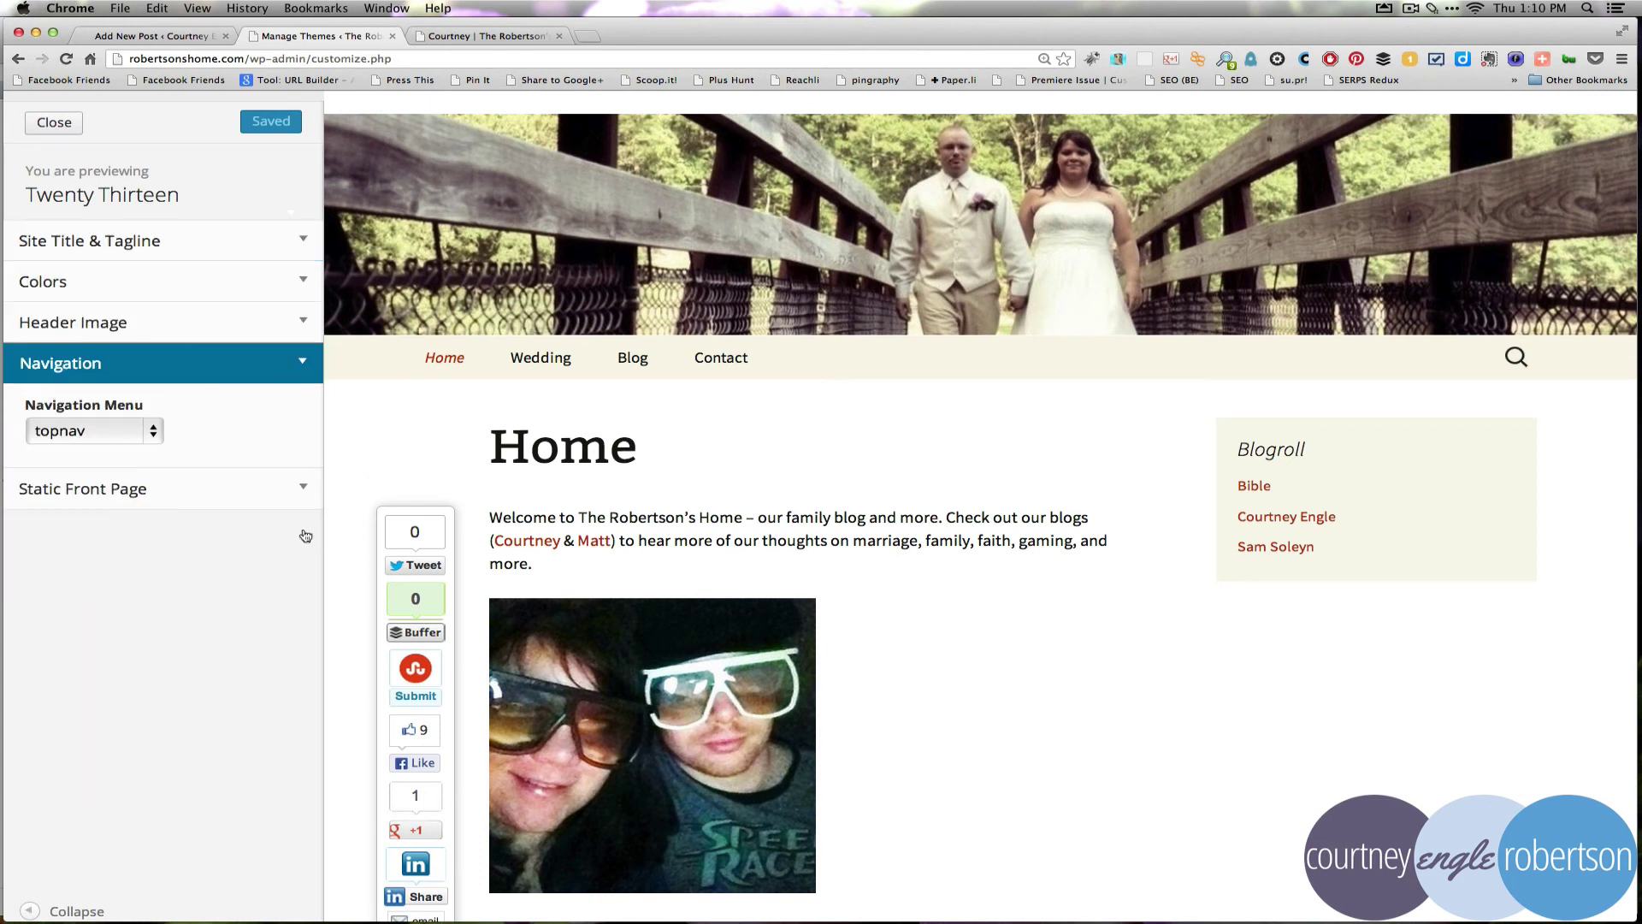
click(250, 498)
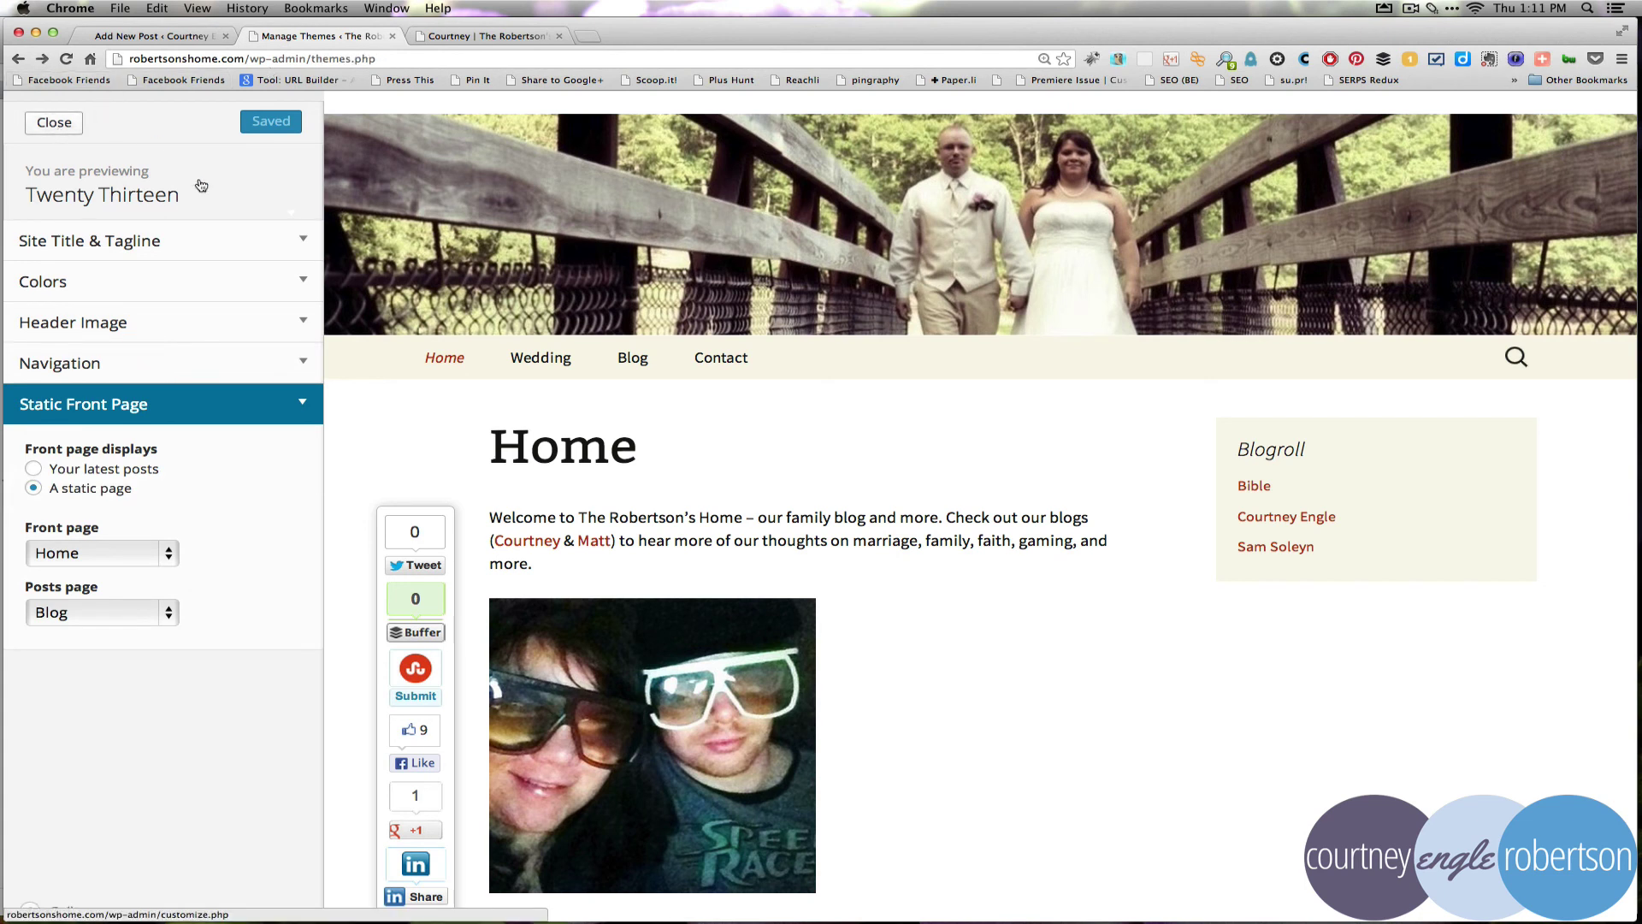
Step: Show the three default header images under Header Image, then close the Customizer
click(74, 323)
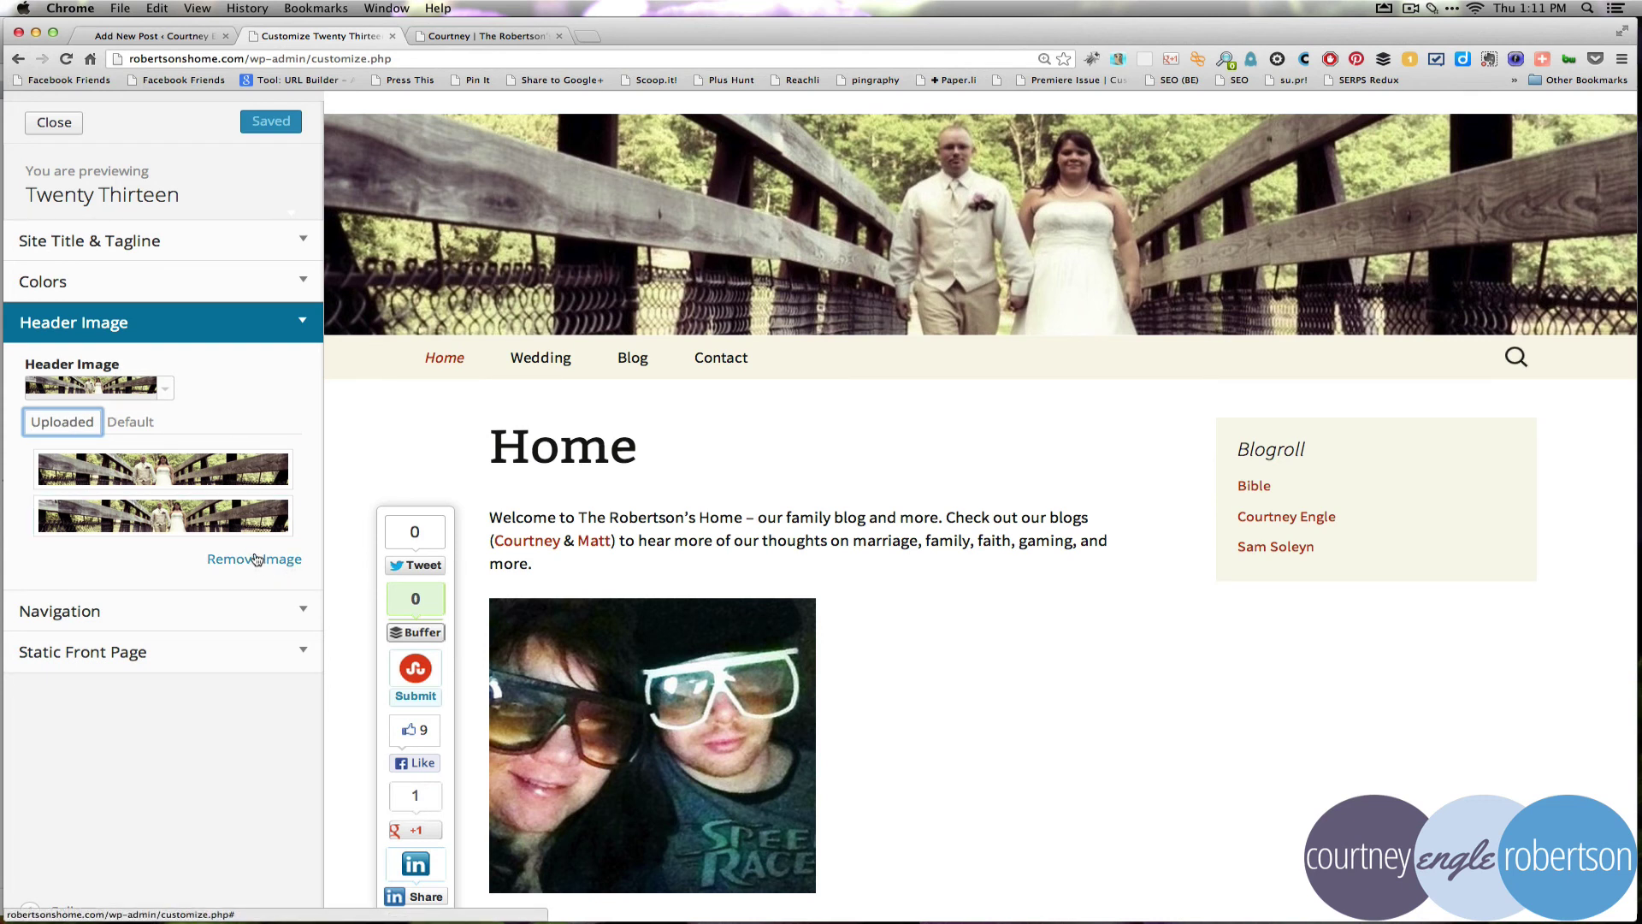
click(128, 423)
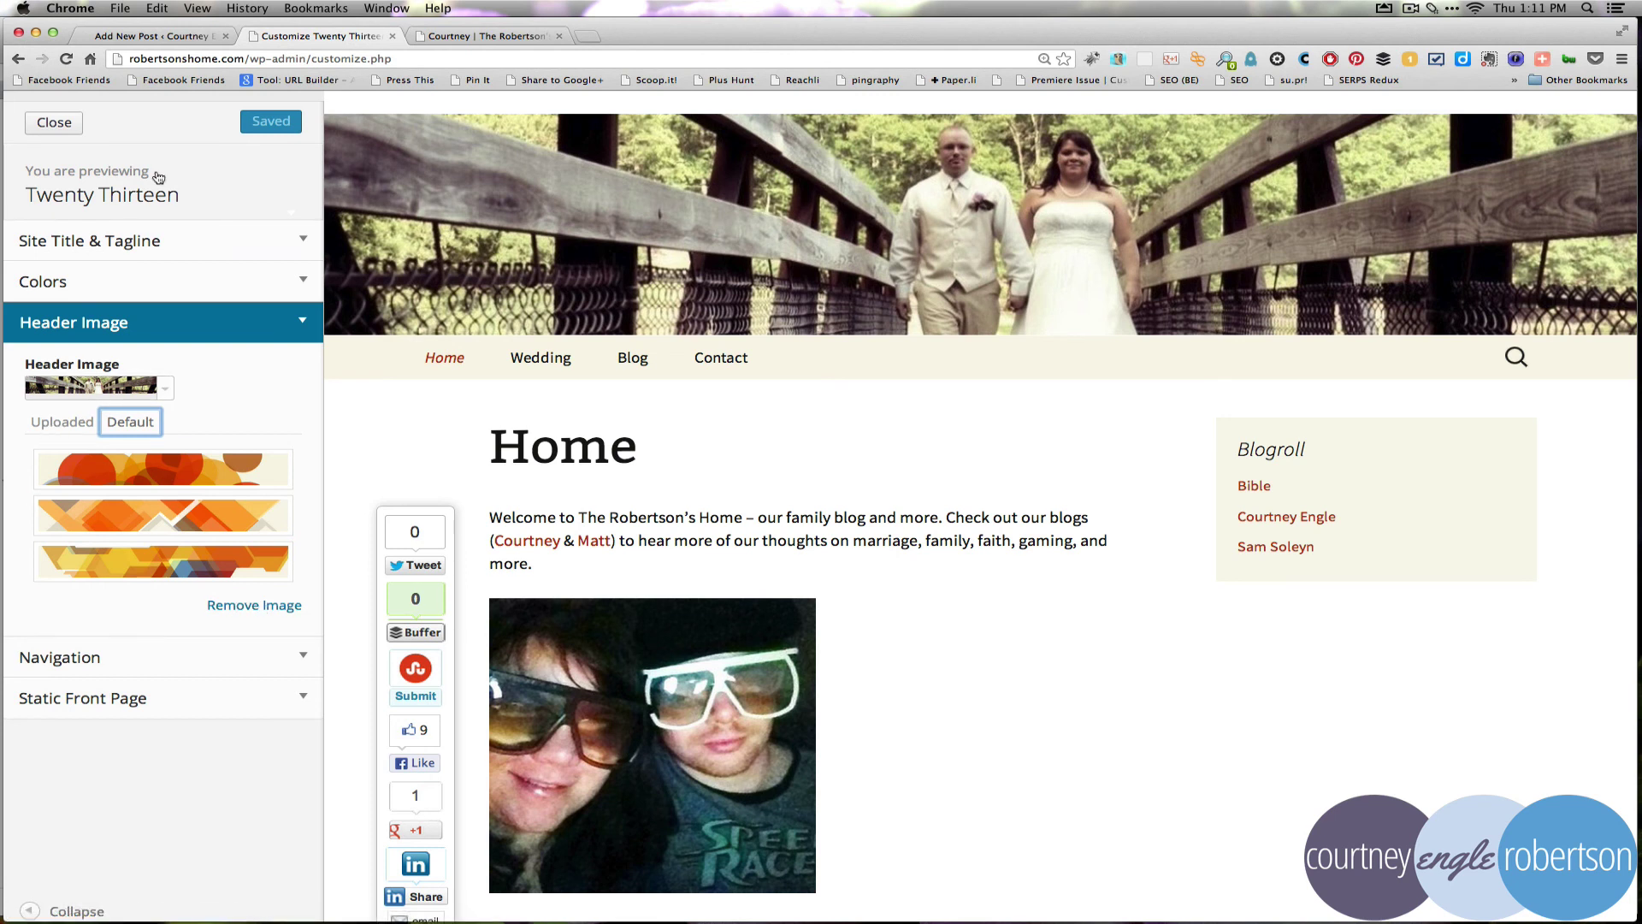
click(47, 124)
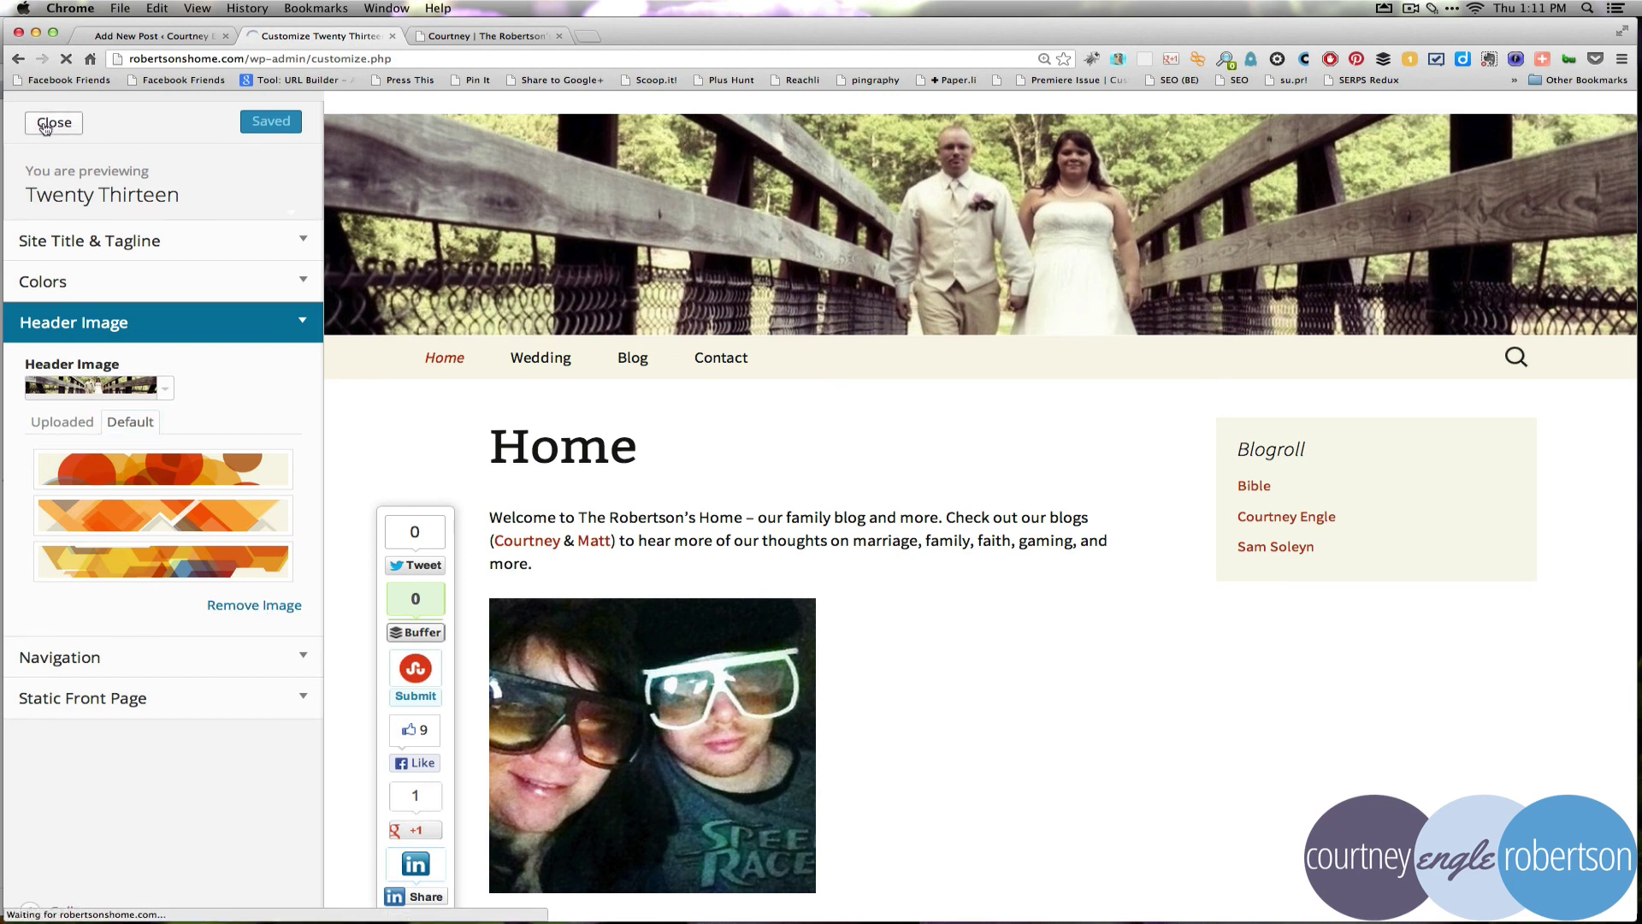